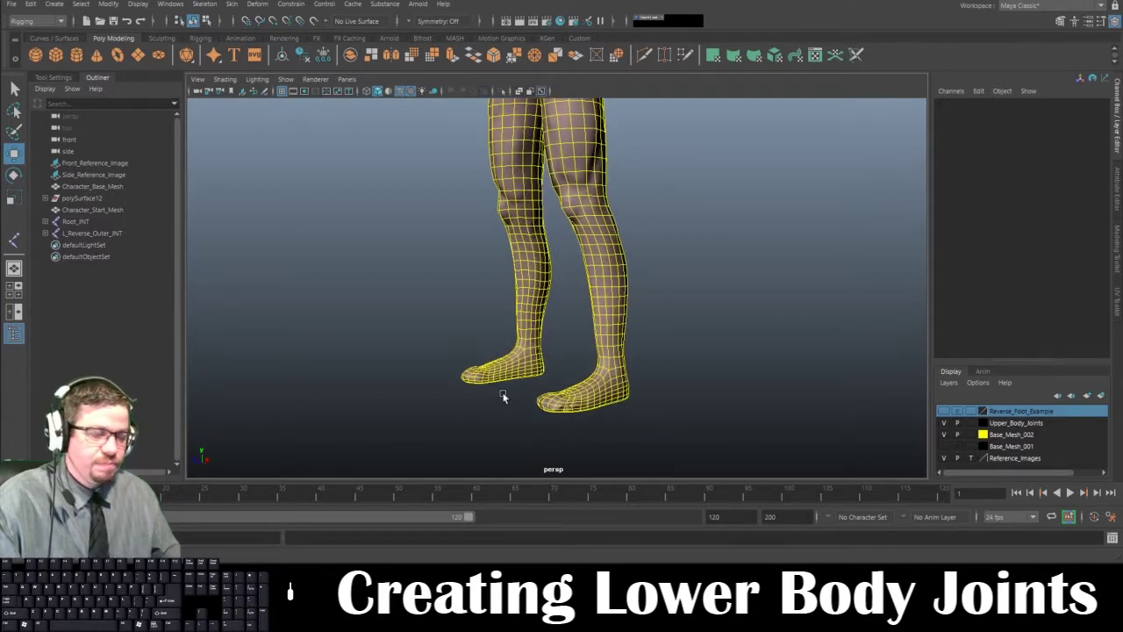
- In the side view, start a joint chain with Create Joints, placing a hip joint just below the pelvis and a knee joint
mouse_move(503, 360)
left_mouse_down("alt")
mouse_move(506, 375)
mouse_move(559, 356)
mouse_move(484, 335)
mouse_move(509, 323)
mouse_move(456, 325)
mouse_move(491, 365)
left_mouse_up("alt")
key("space")
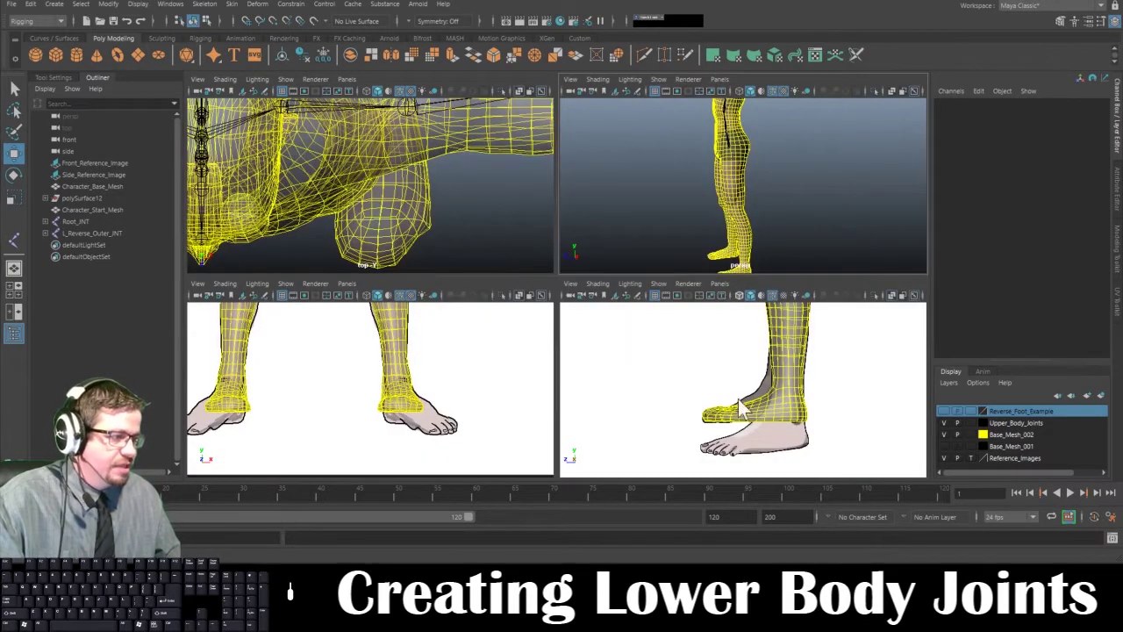
key("space")
right_click_drag(562, 379, 611, 334, "alt")
middle_click_drag(612, 335, 633, 430, "alt")
right_click_drag(634, 429, 581, 349, "alt")
middle_click_drag(581, 348, 582, 430, "alt")
right_click_drag(581, 430, 461, 285, "alt")
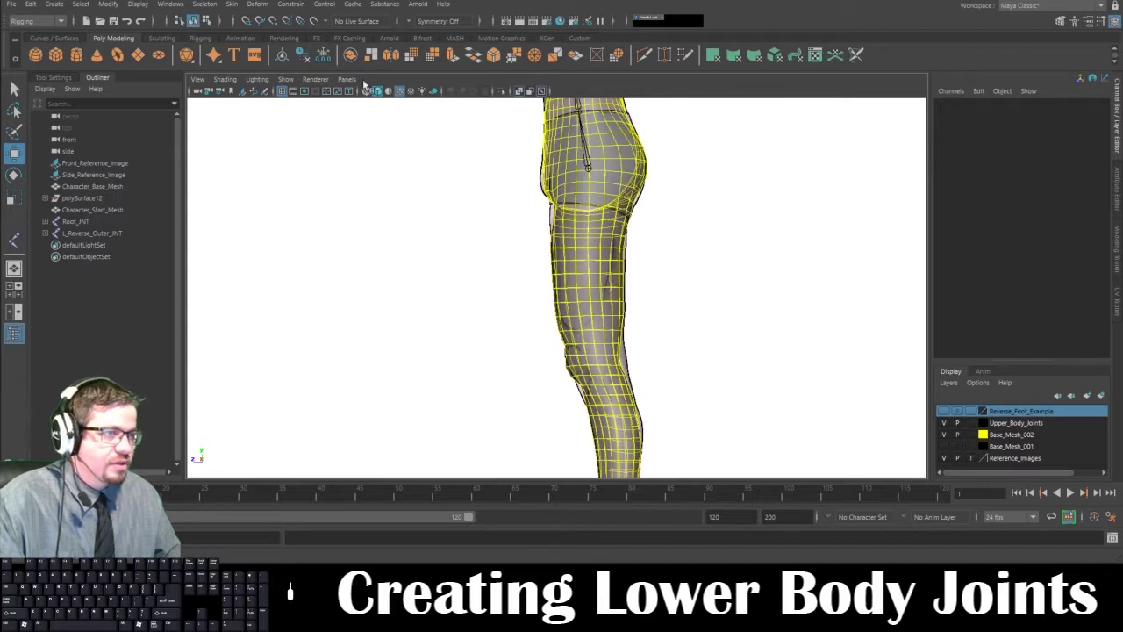
left_click(52, 21)
left_click(41, 46)
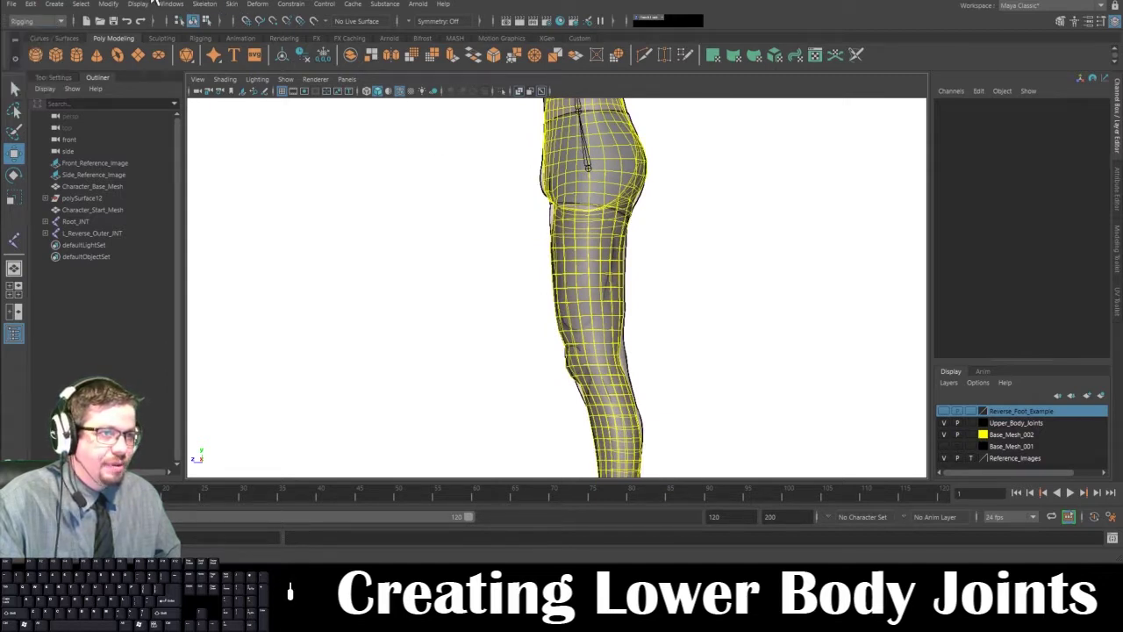
left_click(204, 3)
left_click(226, 34)
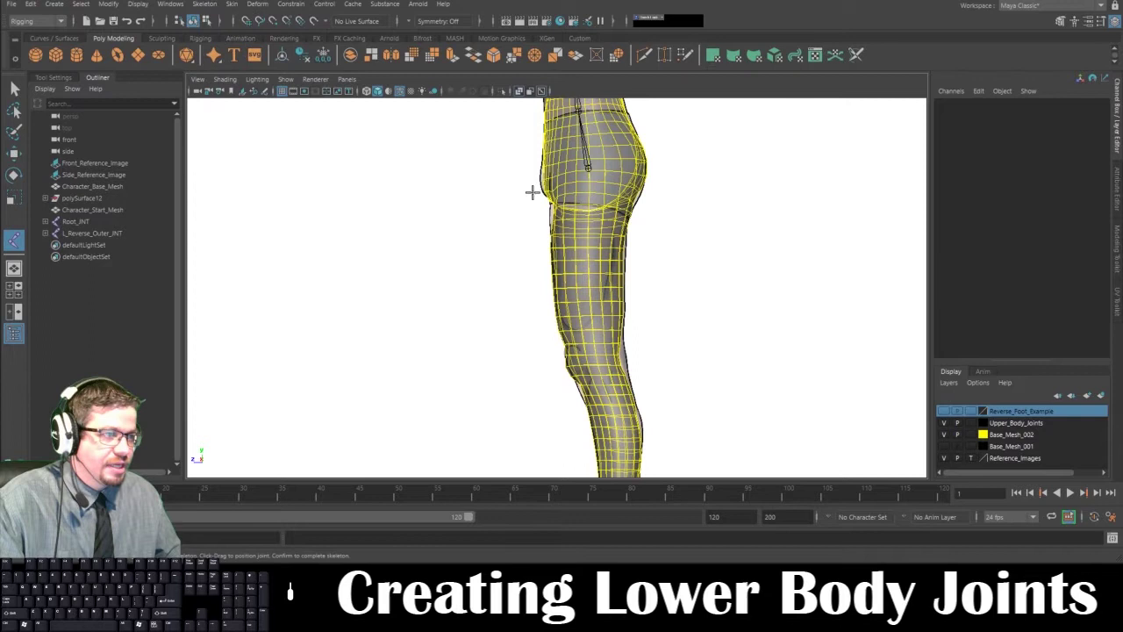
left_click(591, 182)
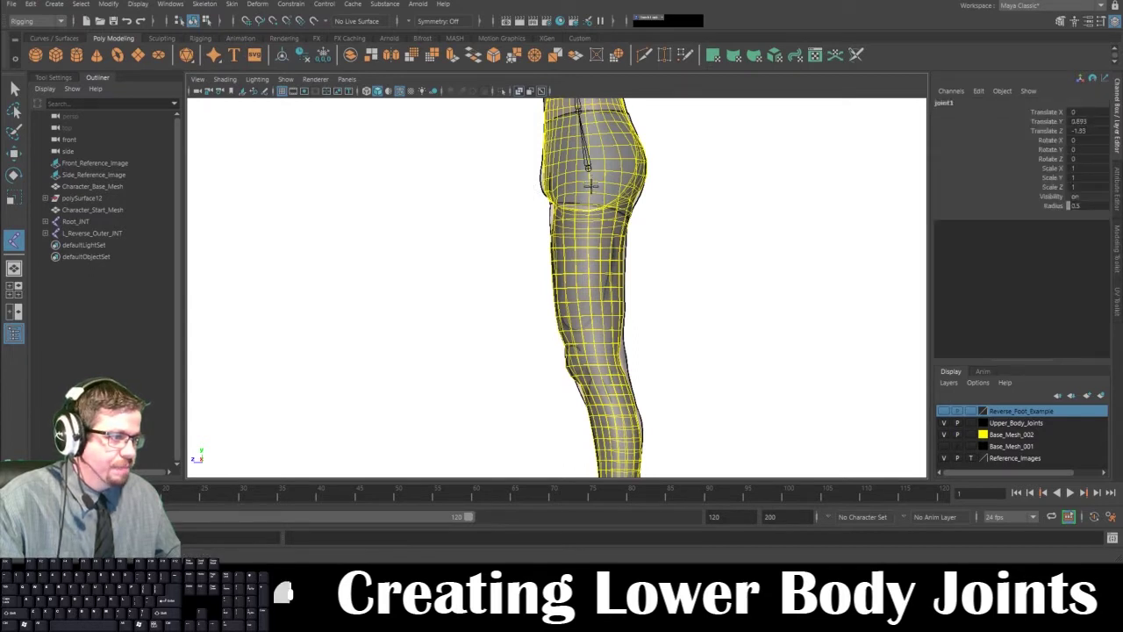
left_click(572, 358)
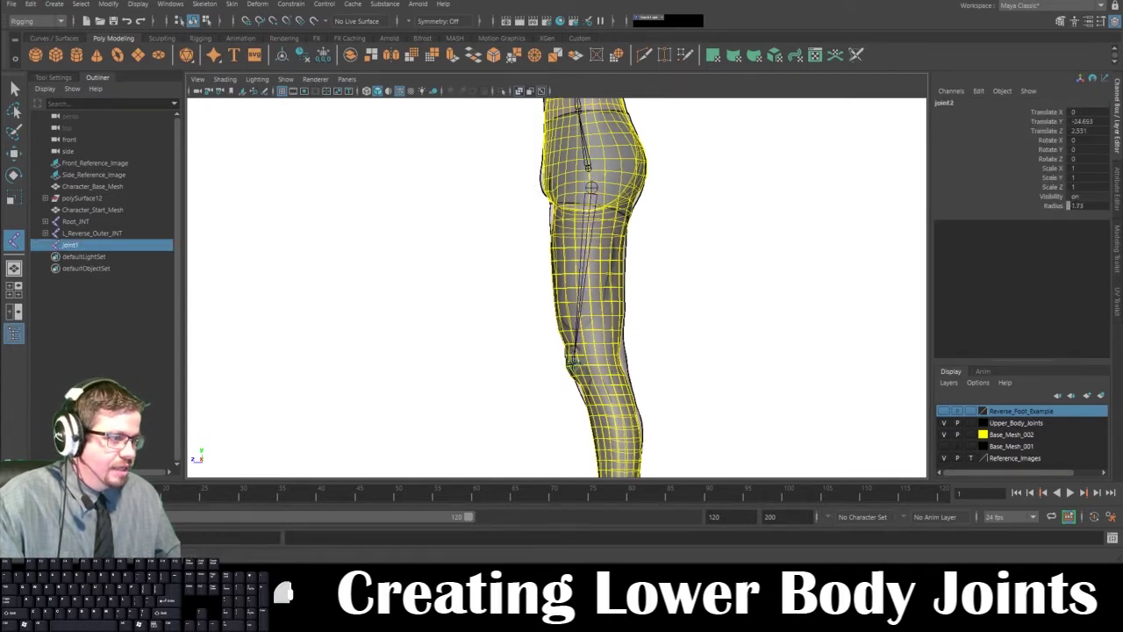
- Continue the leg chain with joints at the ankle, ball of the foot and toe, and complete the skeleton
middle_click_drag(640, 368, 631, 229, "alt")
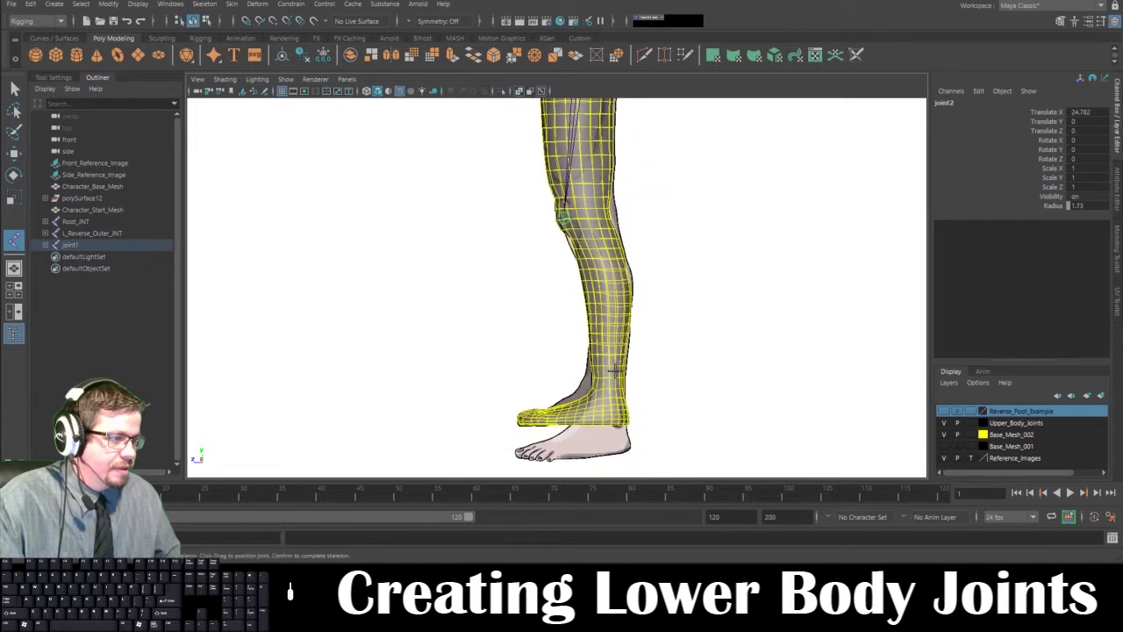
left_click(615, 383)
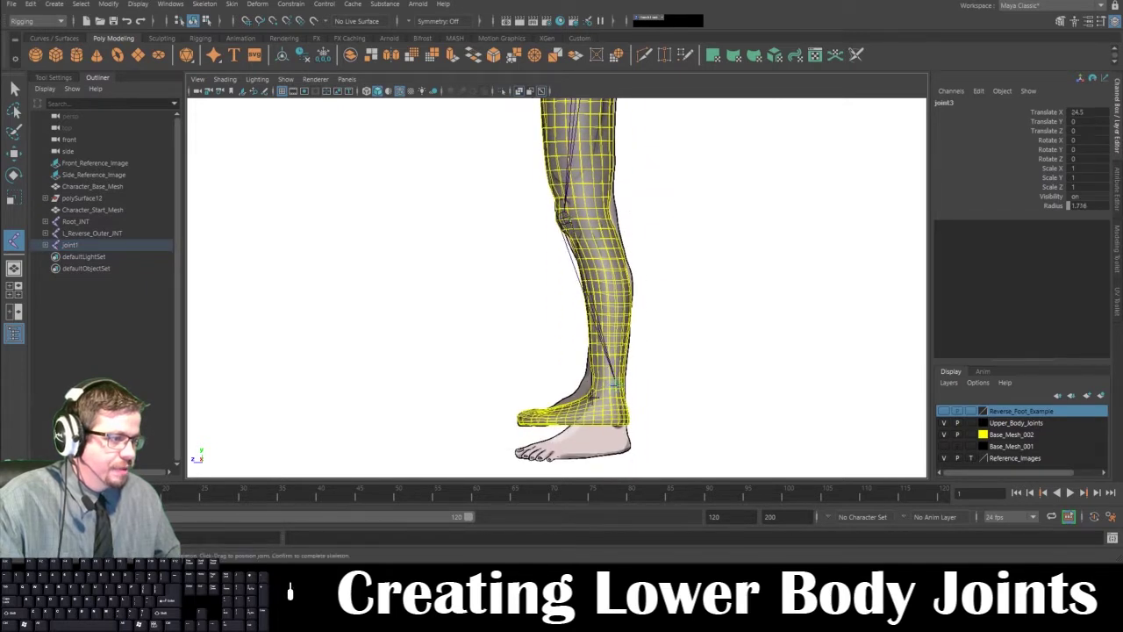
left_click(544, 420)
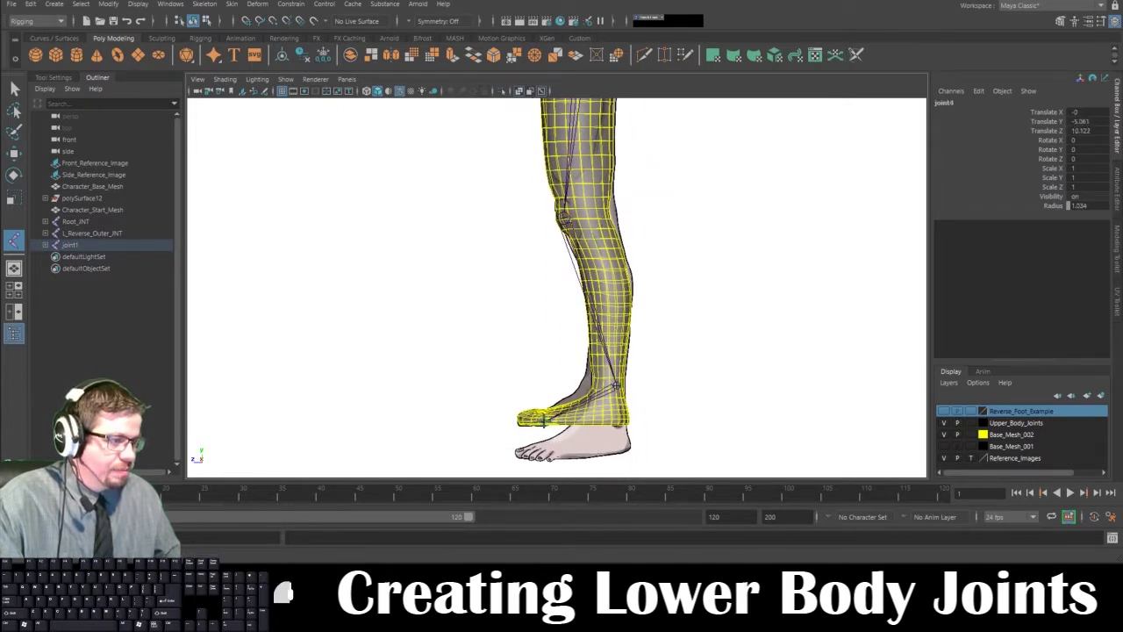
left_click(524, 413)
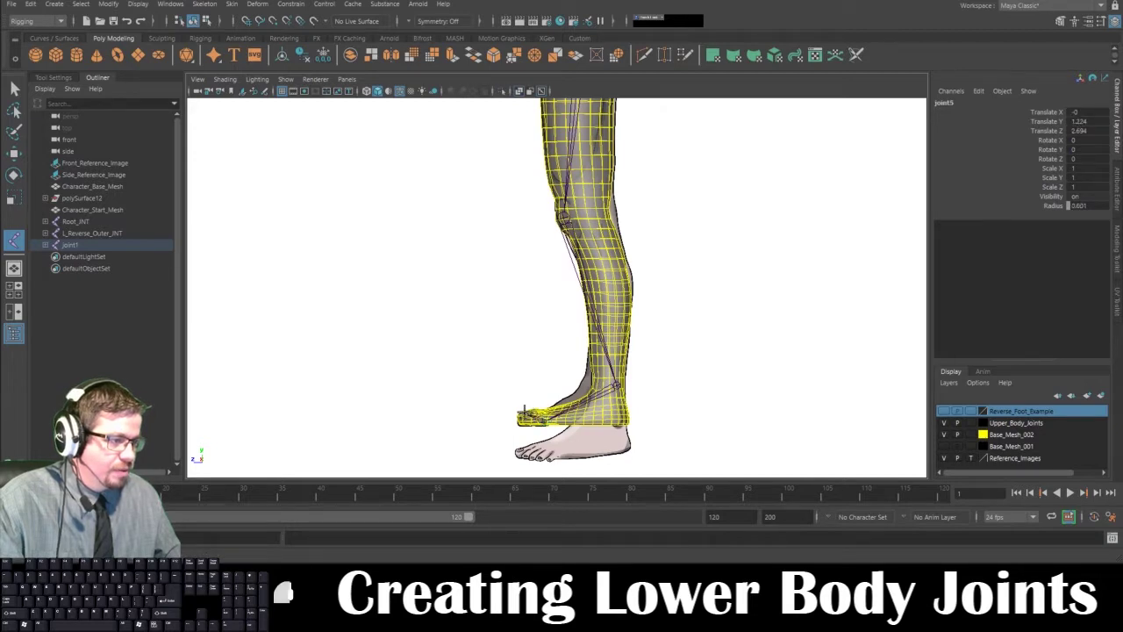
key("Return")
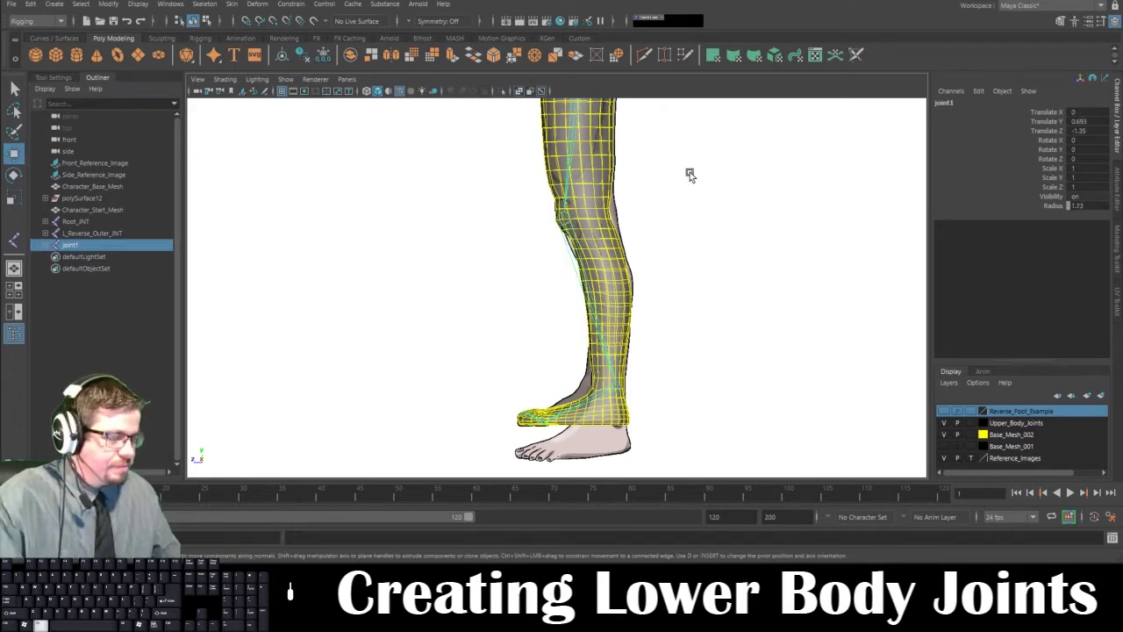
- Rename the top joint of the new leg chain as L_Hip_JNT
double_click(957, 105)
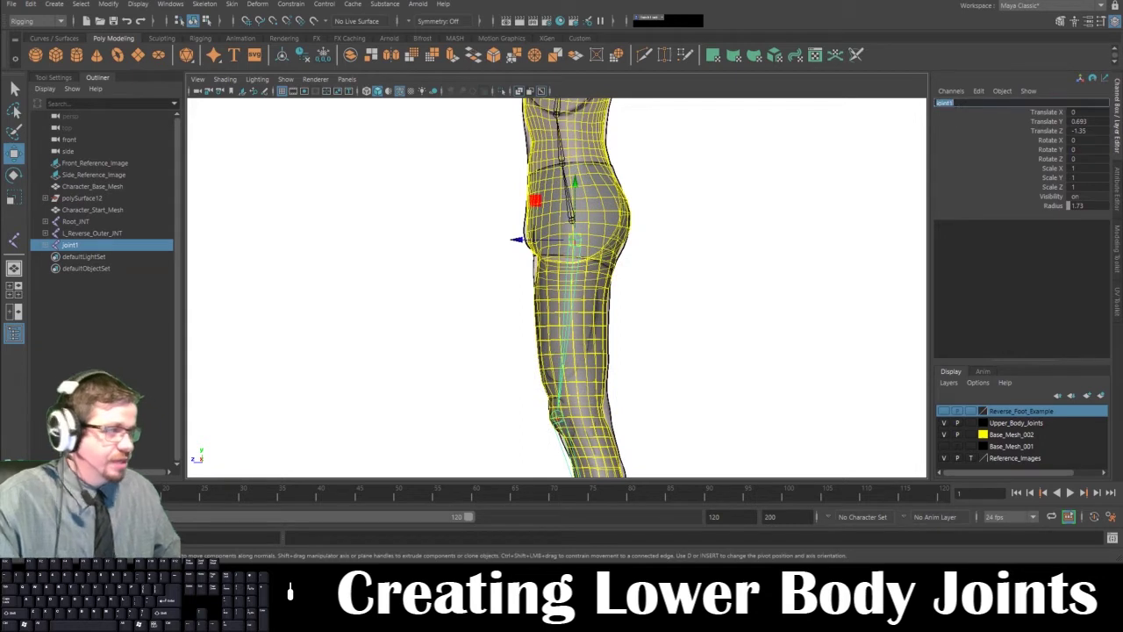
type("L_Hip")
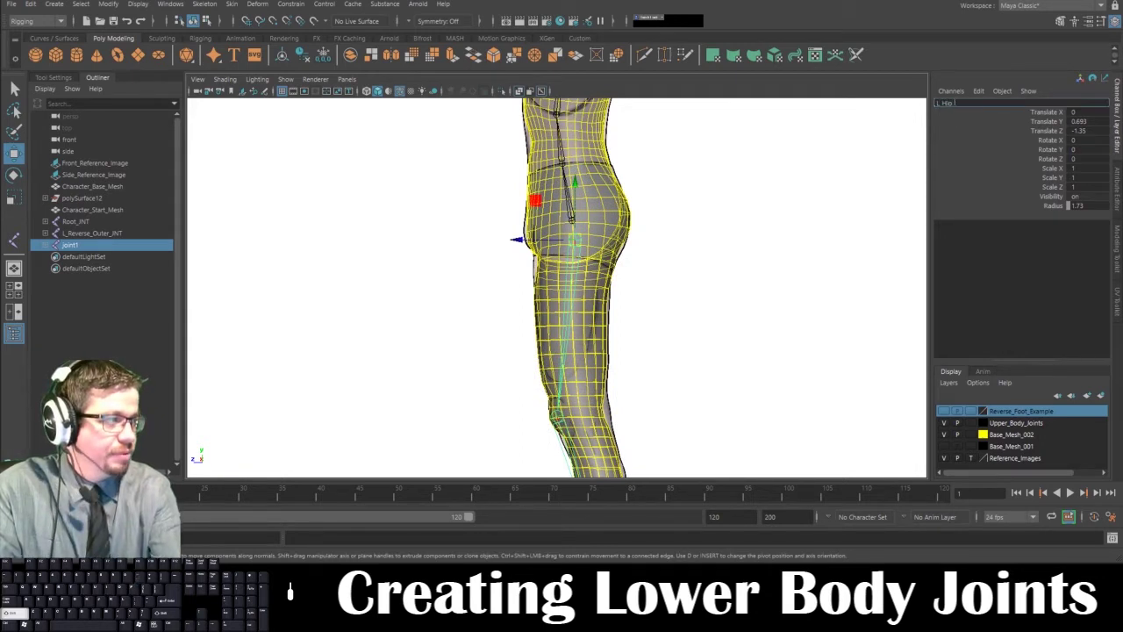
type("_INT")
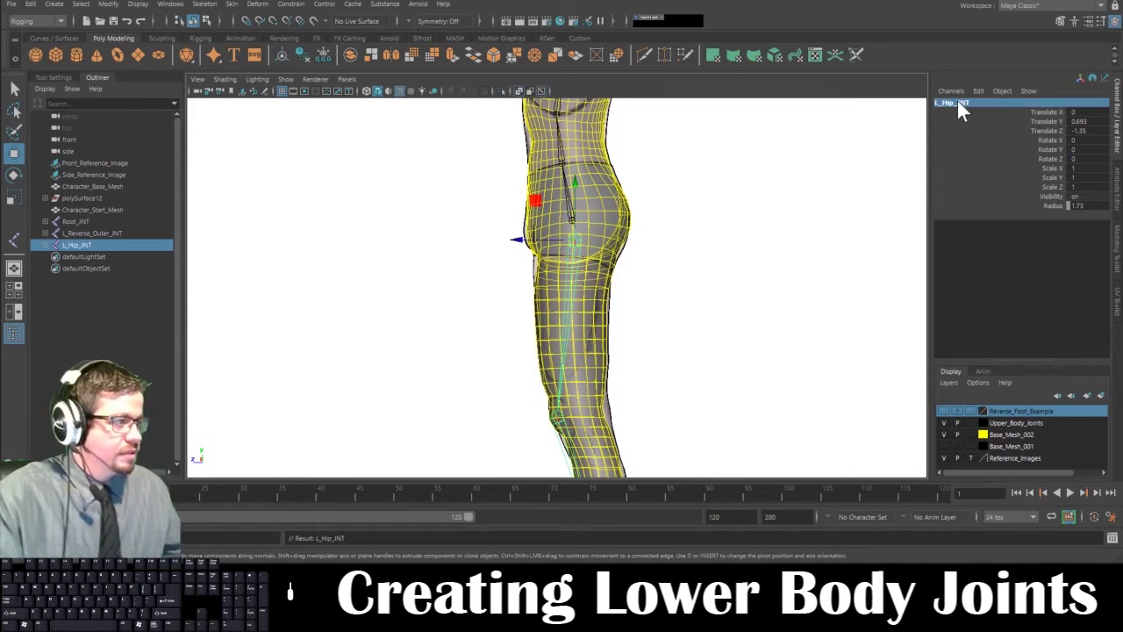
key("Return")
- Select the knee joint and rename it as L_Knee_JNT
left_click(553, 408)
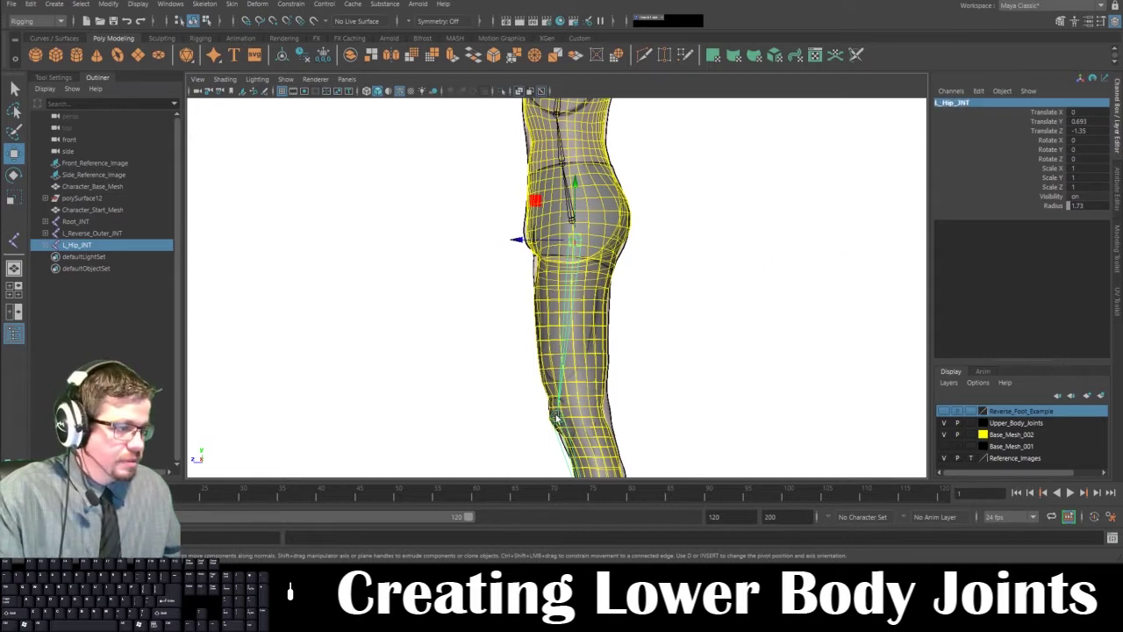
left_click(971, 102)
type("L_Hip_JNT")
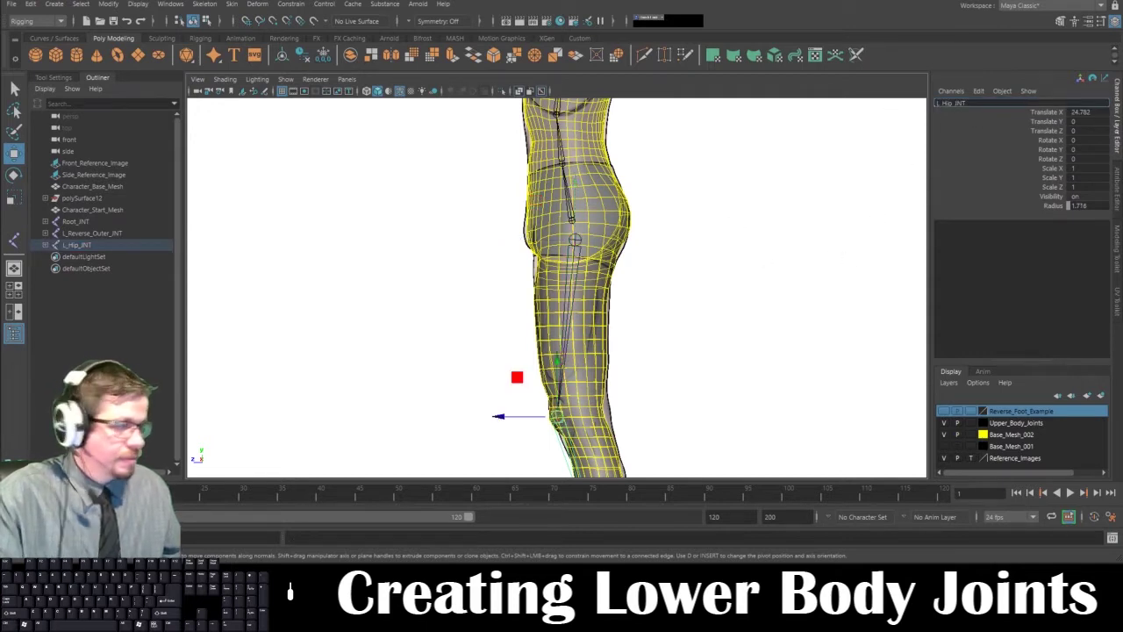
type("Knee")
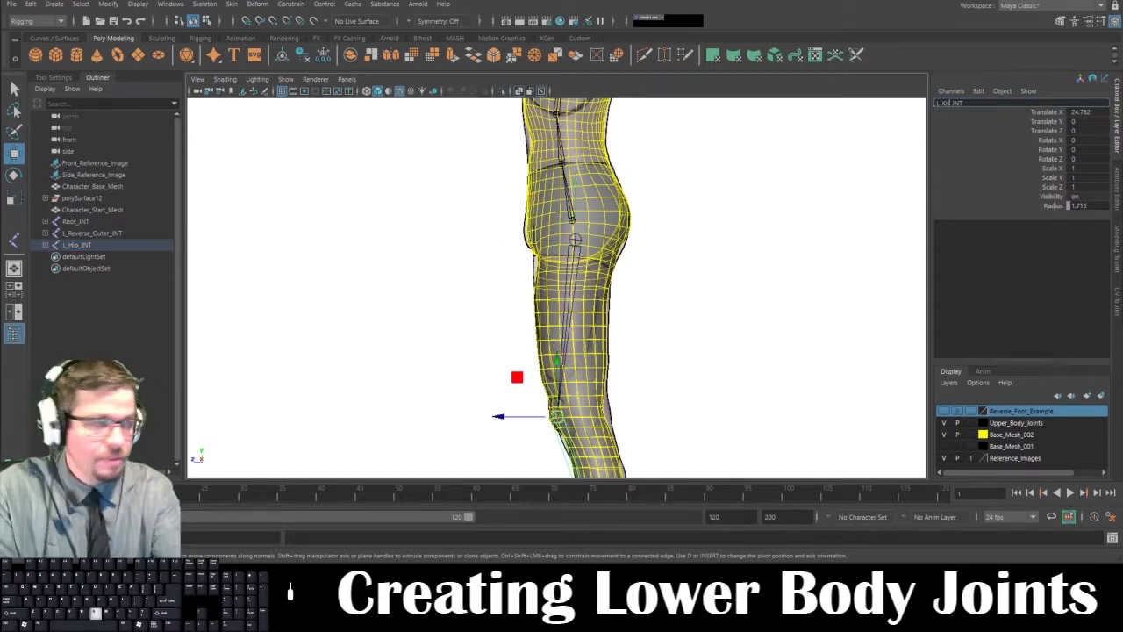
key("Return")
- Select the ankle joint and rename it as L_Ankle_JNT
middle_click_drag(715, 386, 711, 158, "alt")
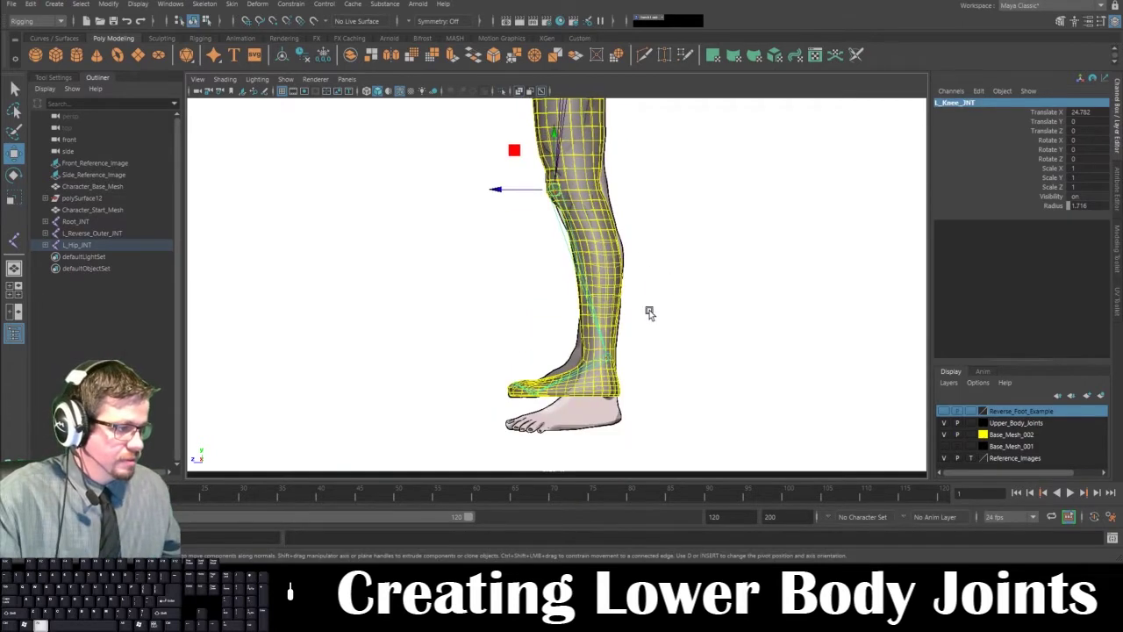
left_click(607, 356)
left_click(956, 103)
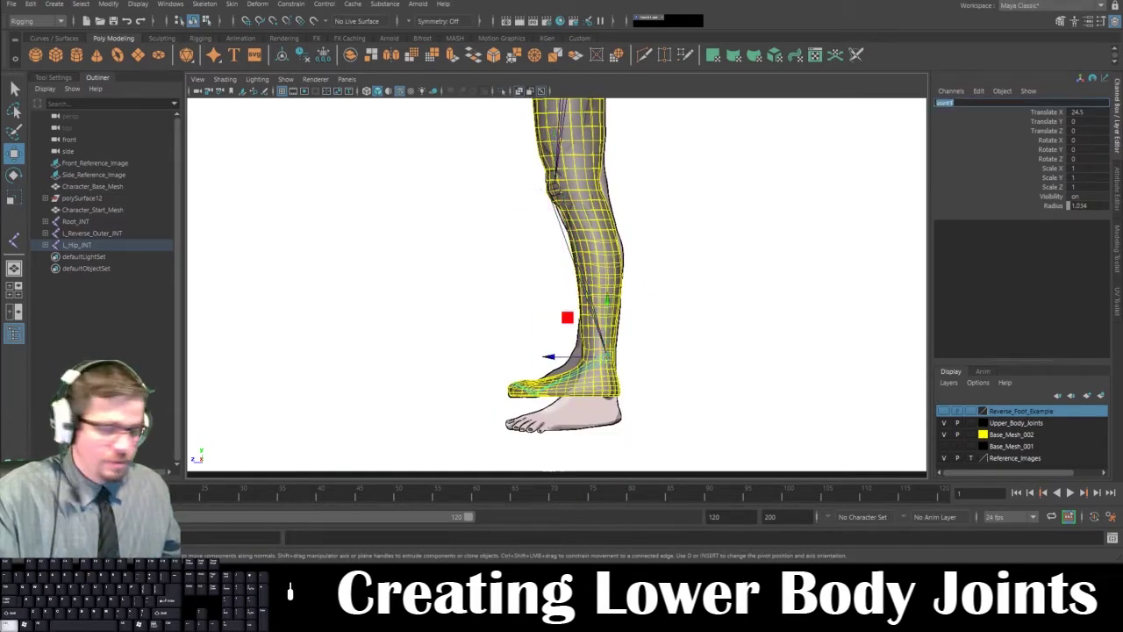
type("L_Hip_INT")
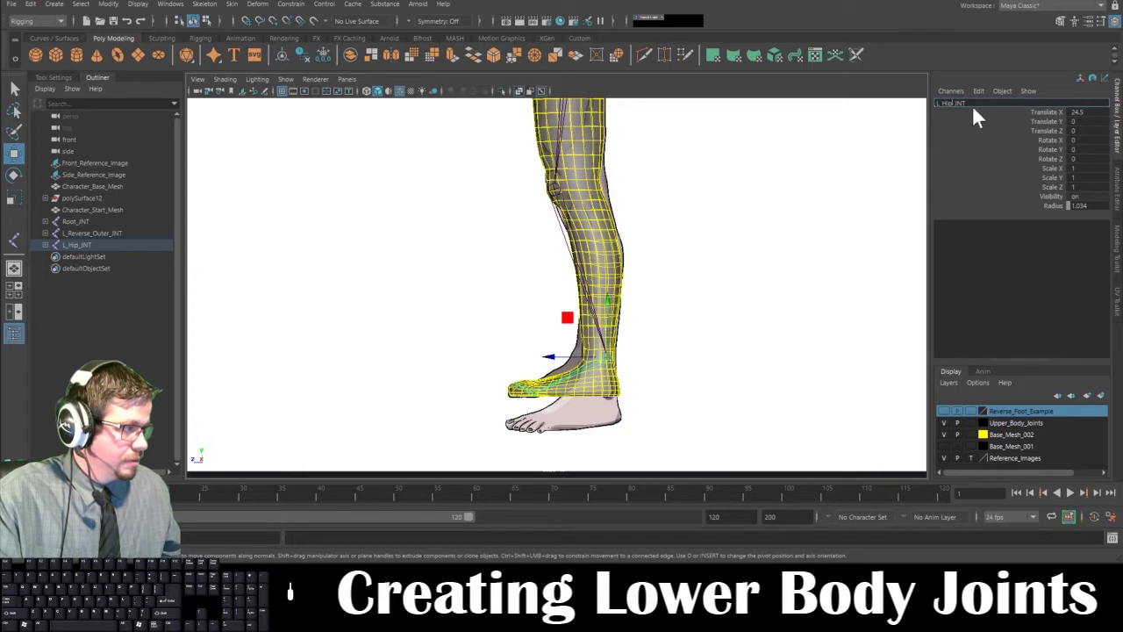
key("BackSpace")
key("BackSpace")
key("BackSpace")
type("Ankl")
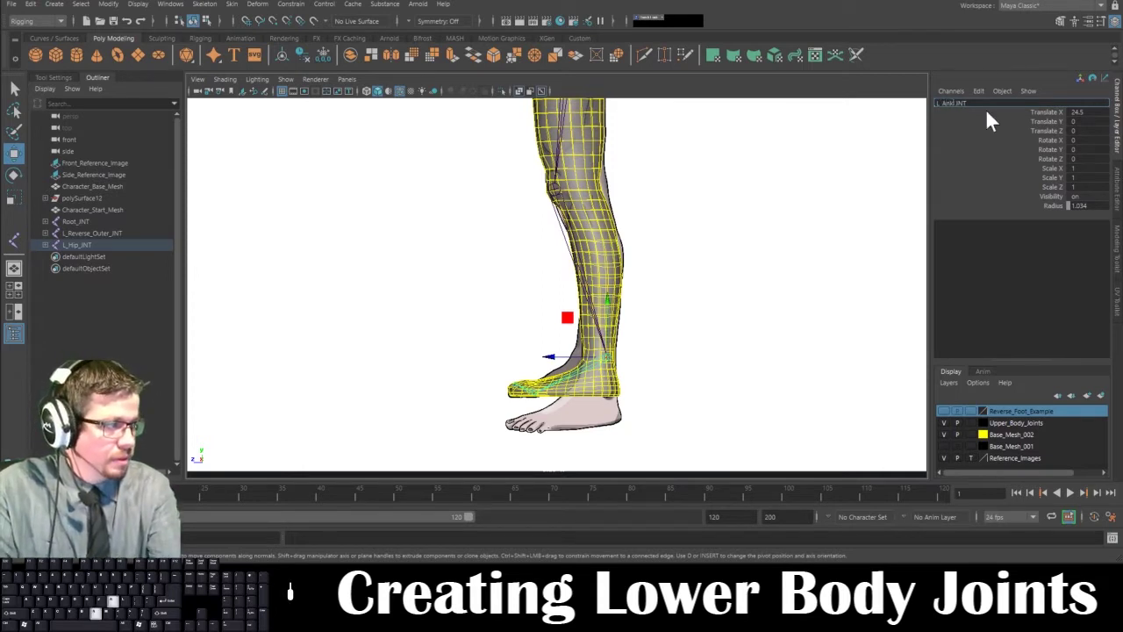
type("e")
key("Return")
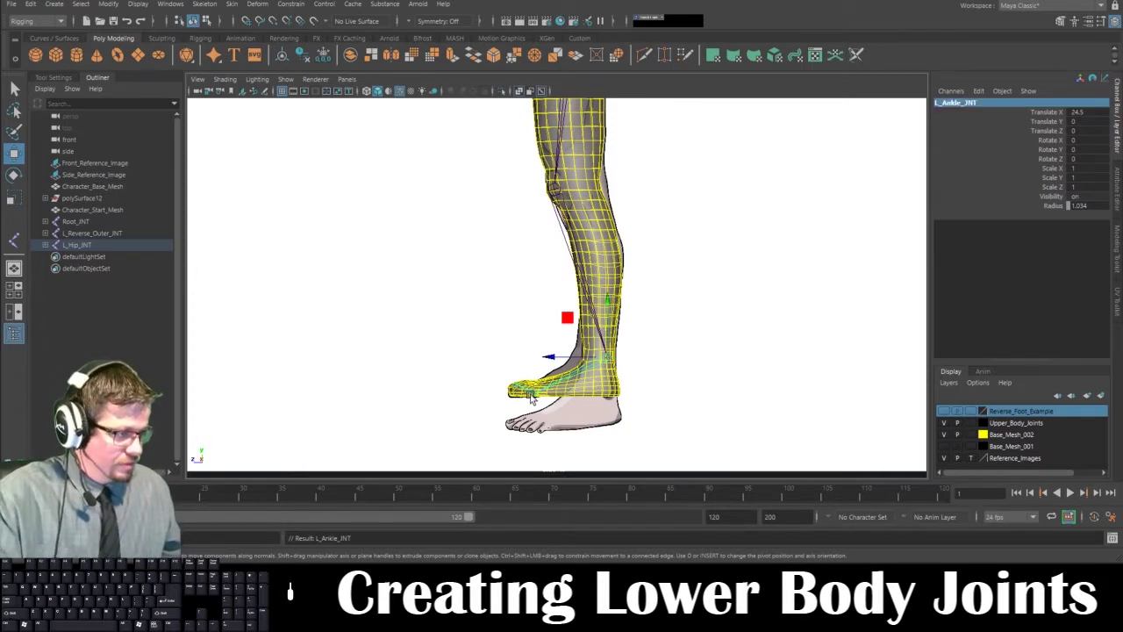
- Select the joint at the ball of the foot and rename it as L_Ball_Toe_JNT
left_click(535, 392)
double_click(943, 102)
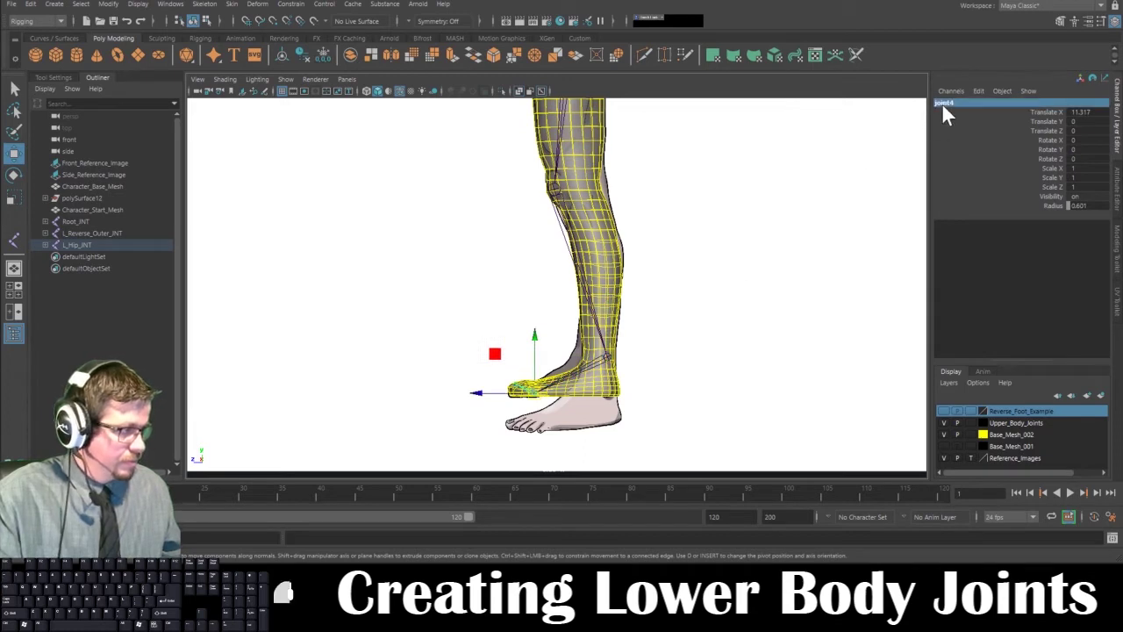
type("L_Ball_INT")
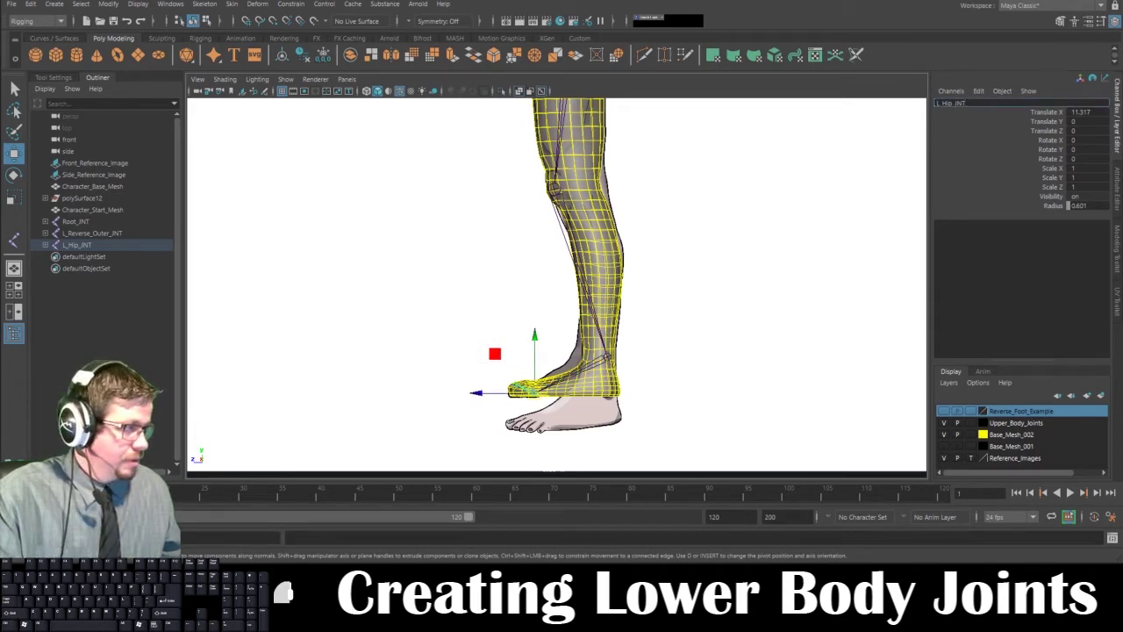
type("Ball_Toe")
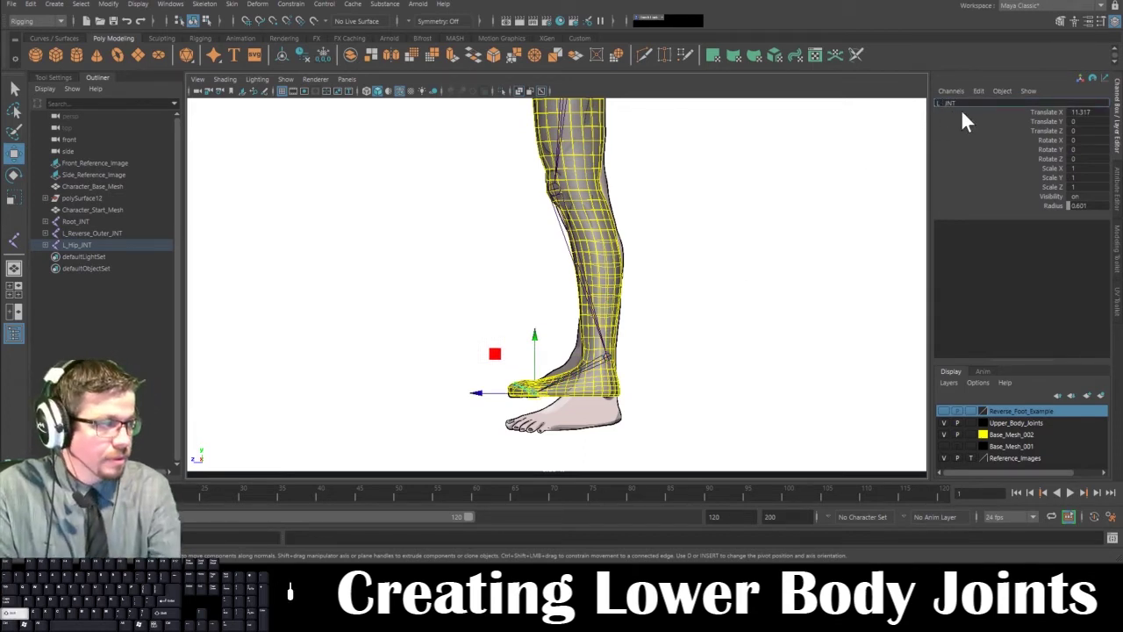
key("Return")
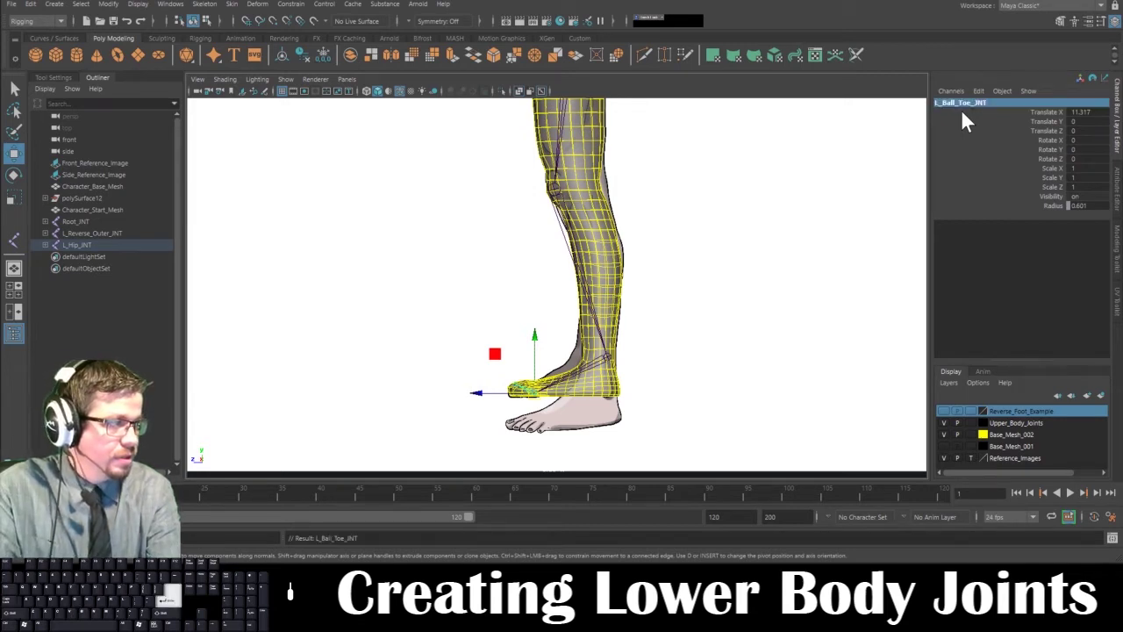
- Select the end joint at the toe tip and rename it as L_Toe_JNT
left_click(515, 384)
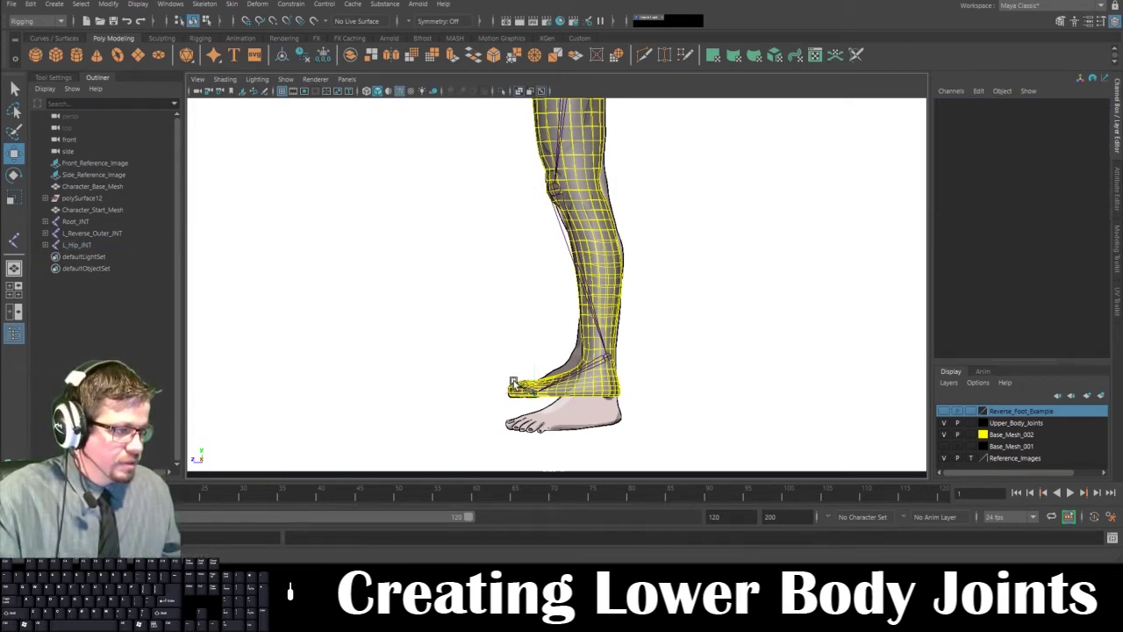
left_click(961, 100)
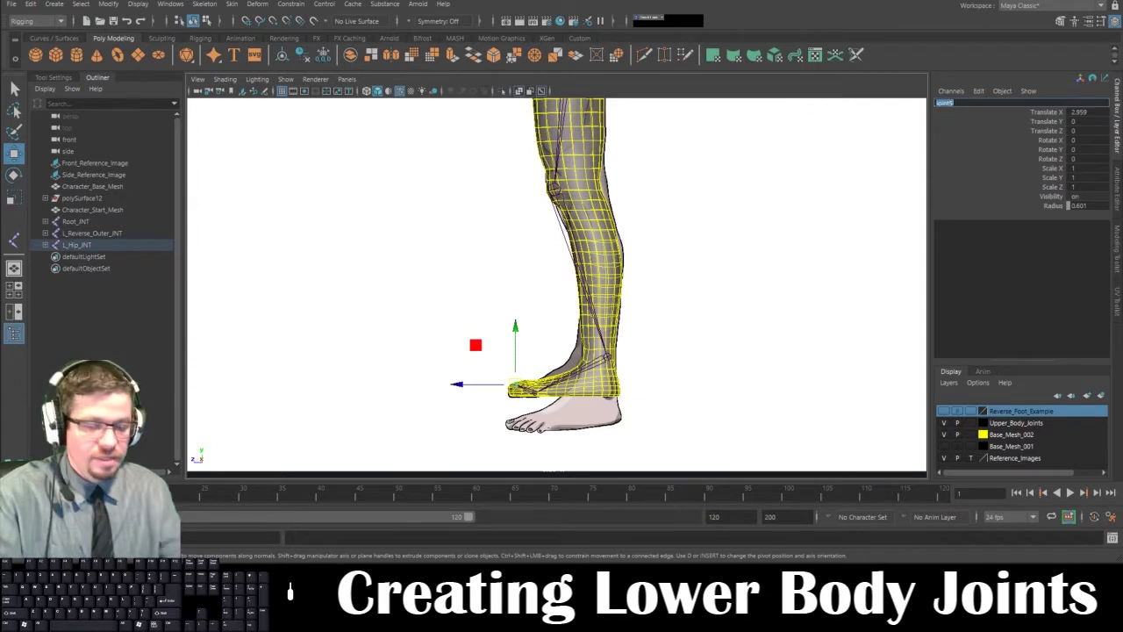
type("L_Hip_INT")
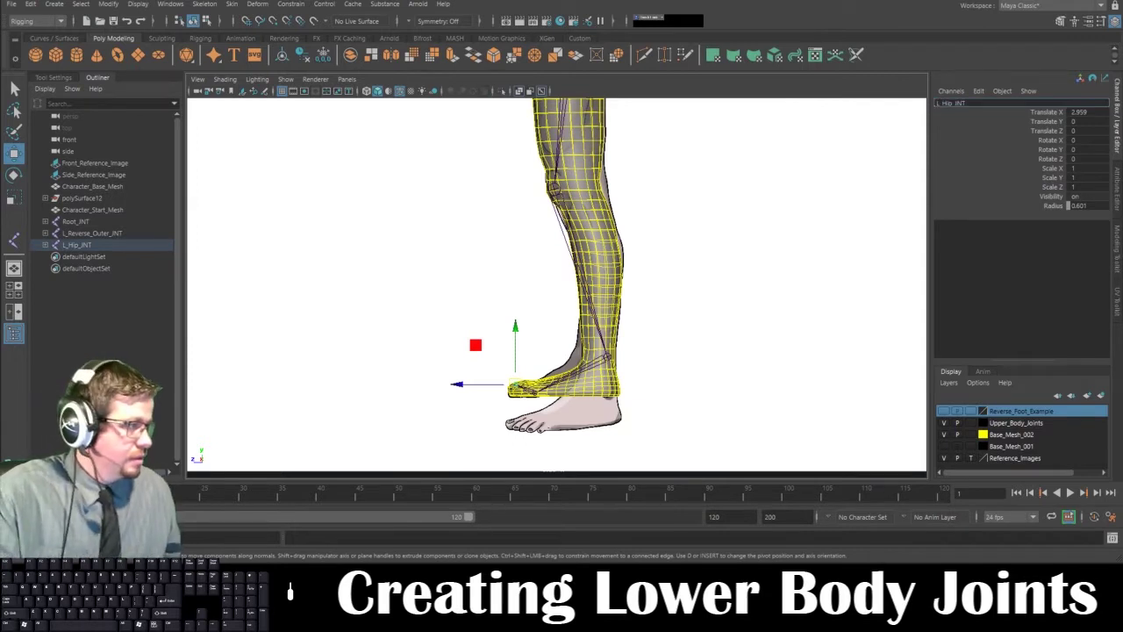
type("Toe")
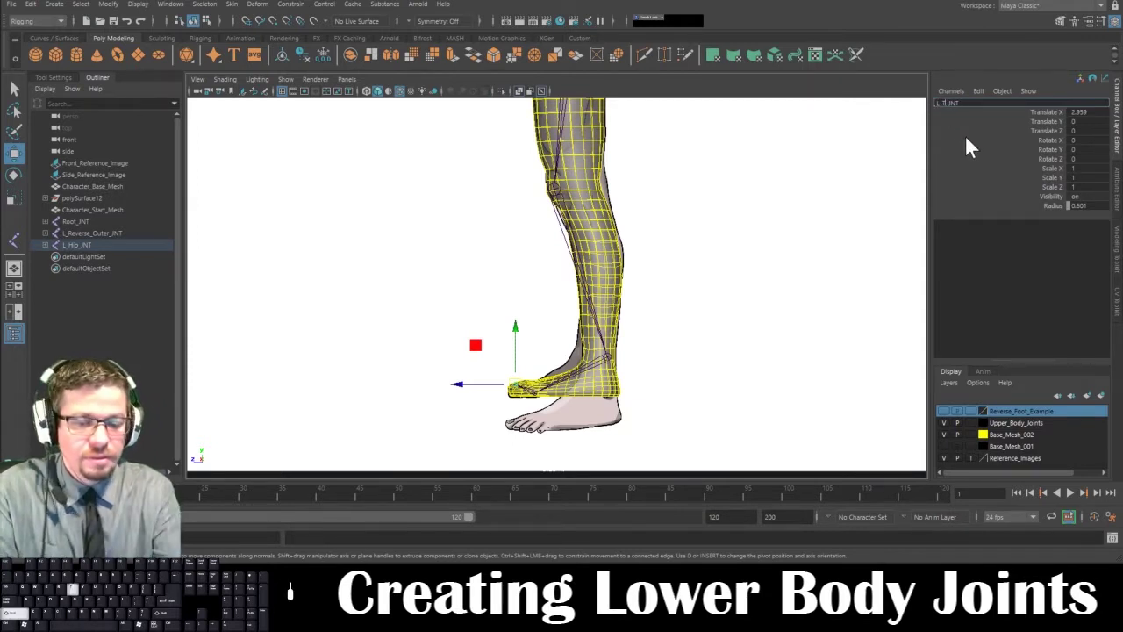
key("Return")
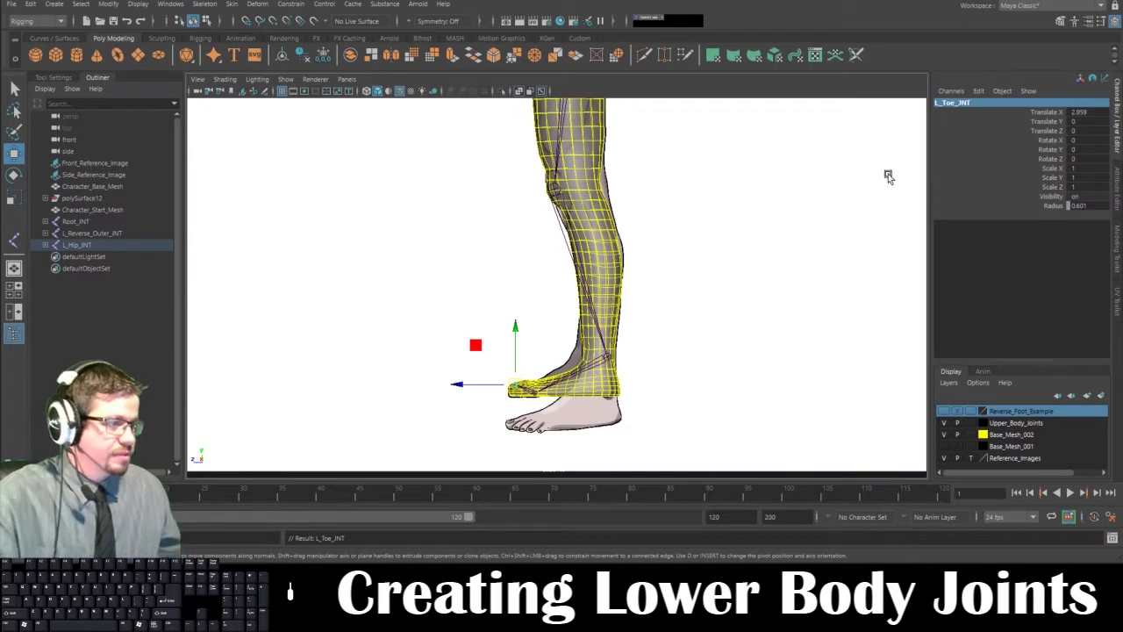
- Select the left hip joint in the front view and move the whole chain sideways into the left thigh, to about 6.99 in X
left_click(692, 334)
key("space")
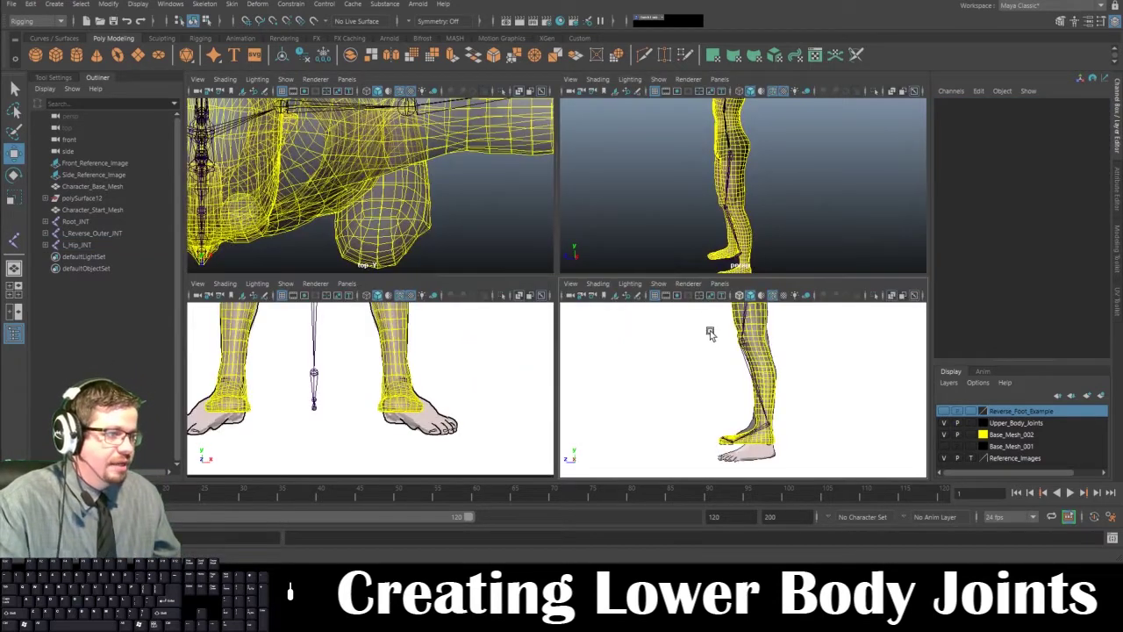
key("space")
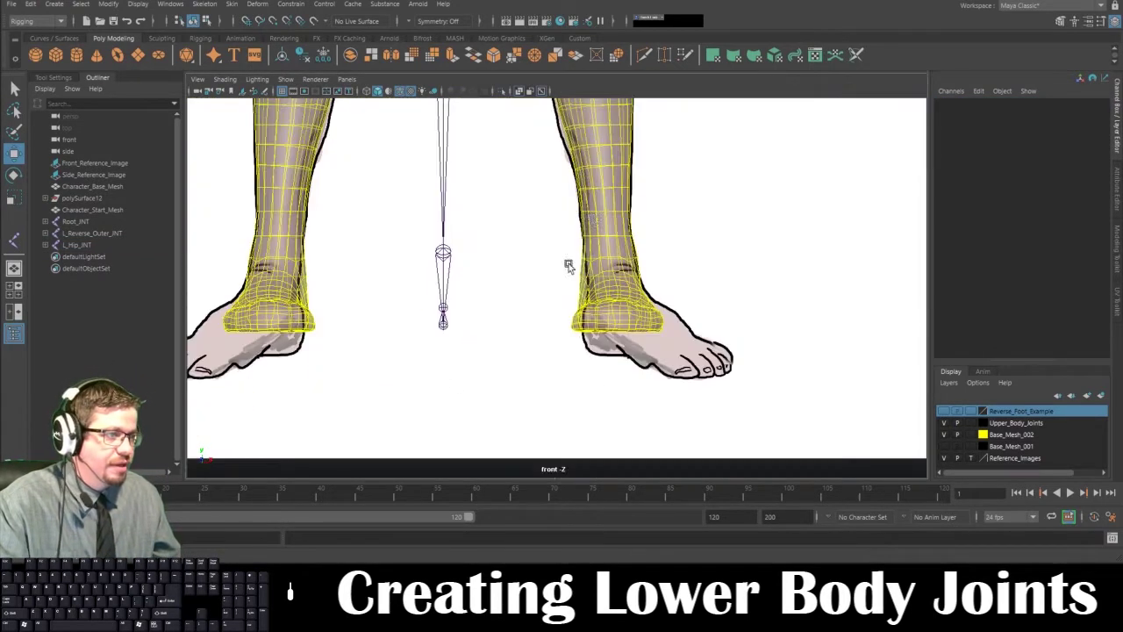
middle_click_drag(633, 206, 622, 439, "alt")
right_click_drag(570, 136, 447, 136, "alt")
middle_click_drag(538, 257, 538, 382, "alt")
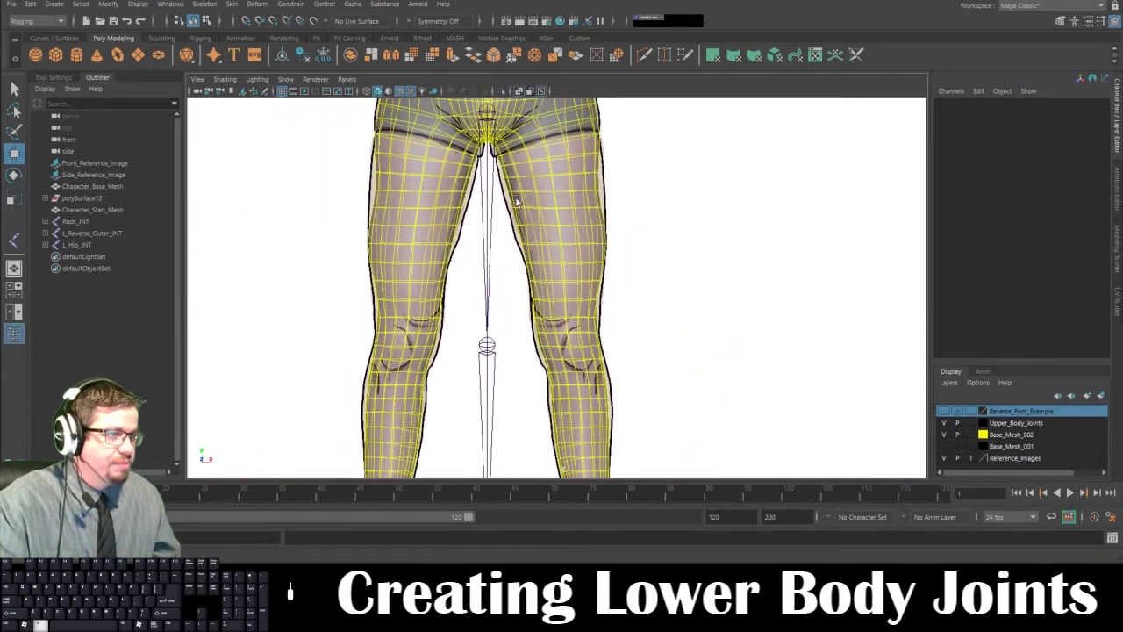
left_click(488, 107)
right_click_drag(508, 184, 428, 163, "alt")
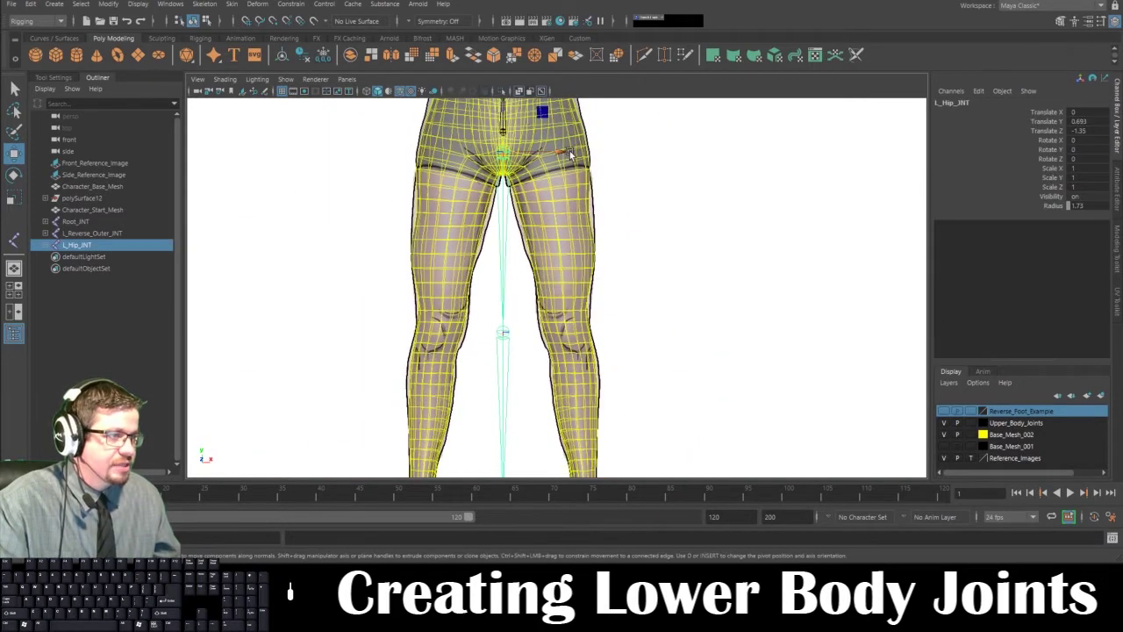
right_click_drag(624, 296, 572, 224, "alt")
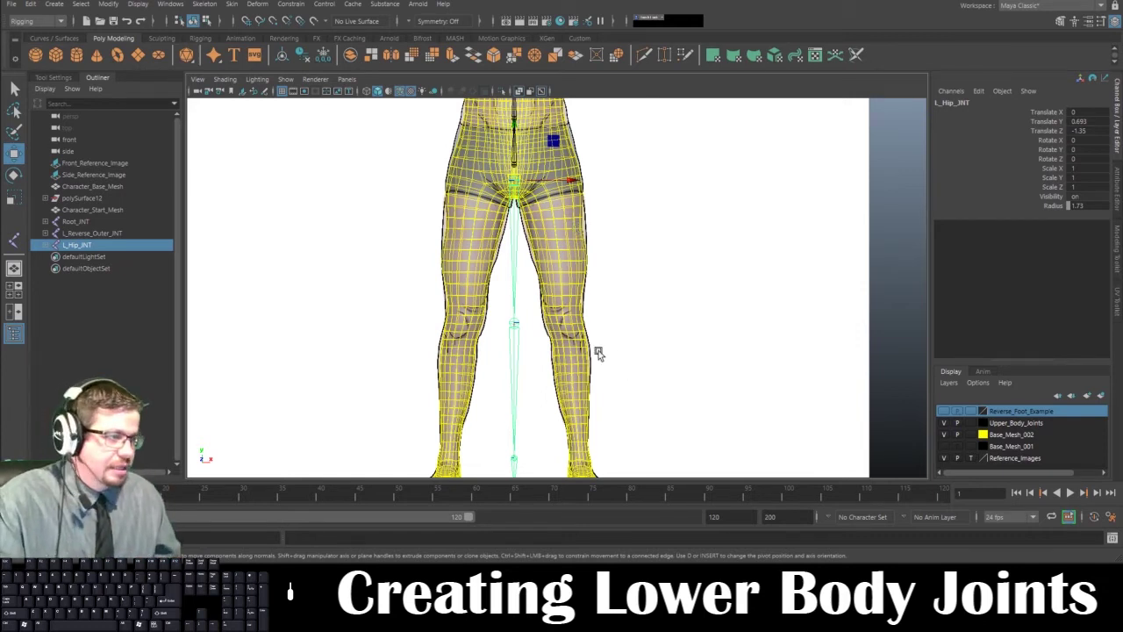
middle_click_drag(594, 300, 592, 321, "alt")
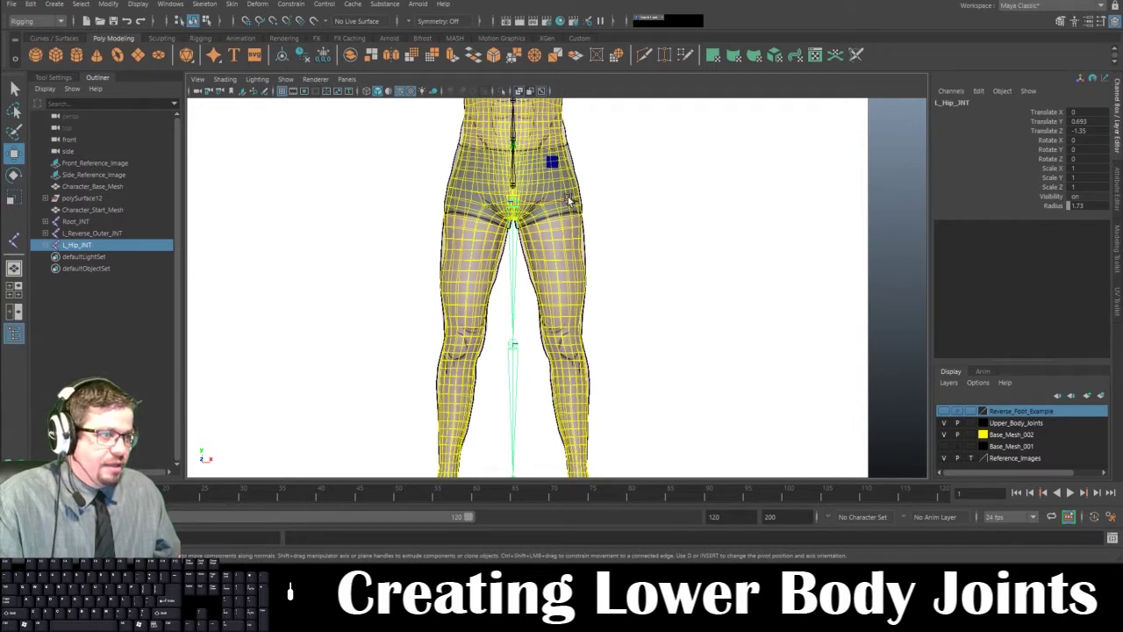
left_click_drag(568, 197, 612, 204)
- Select the left knee joint and move it outward to the middle of the knee, at a Translate Z of about -2.33
middle_click_drag(587, 275, 582, 249, "alt")
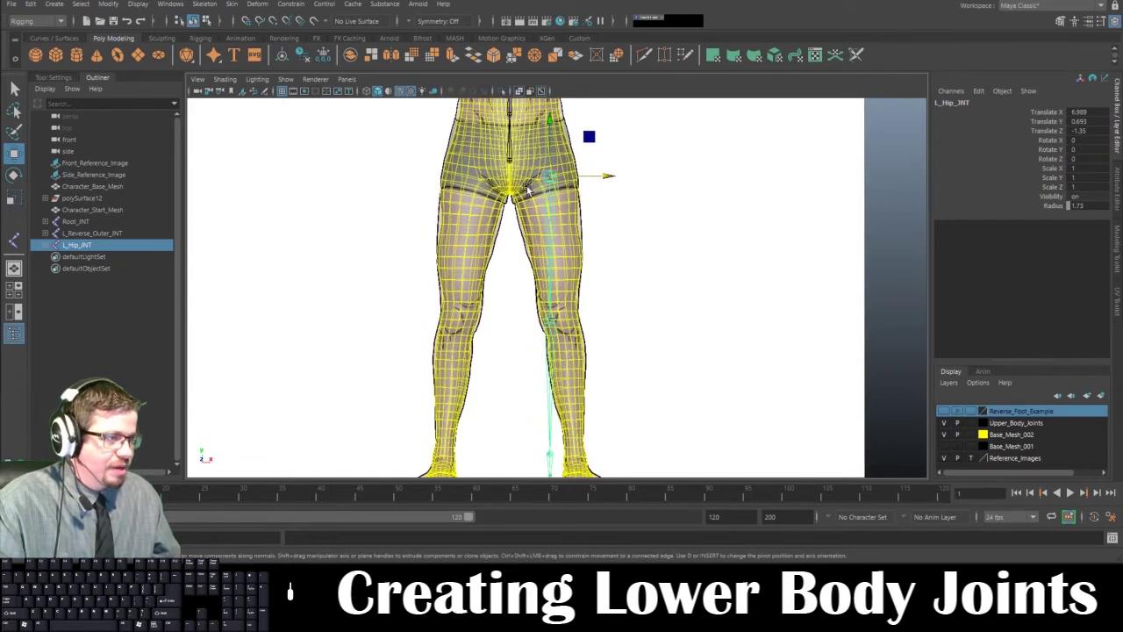
scroll(532, 220, "up", 3)
left_click(547, 290)
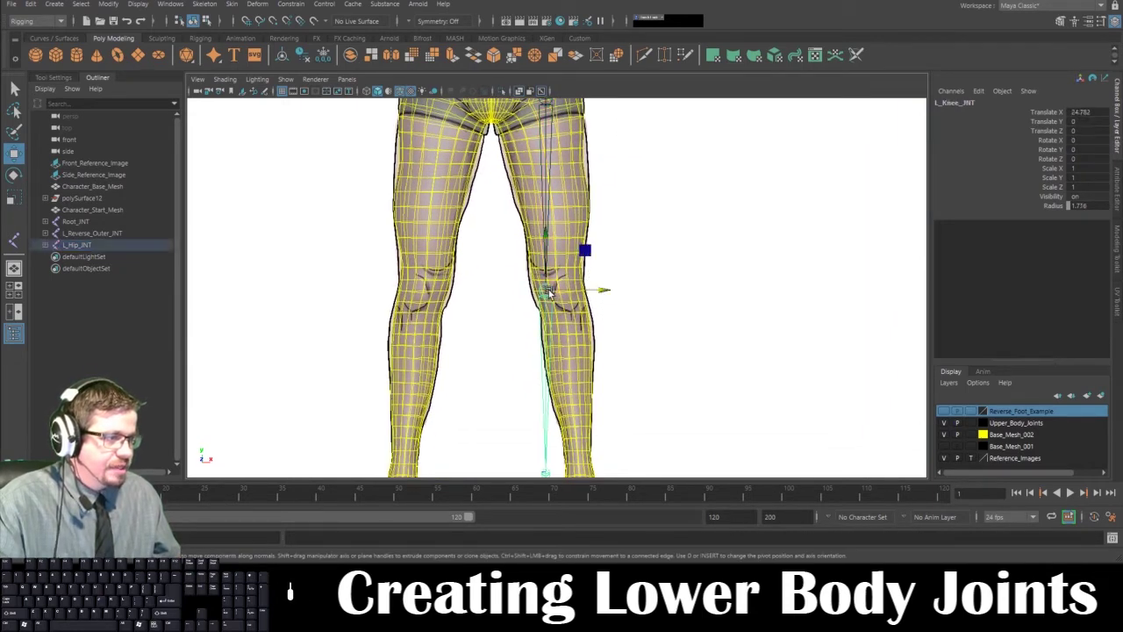
left_click_drag(602, 290, 622, 294)
- Select the left ankle joint and move it outward in the front view to the middle of the ankle, at a Translate Z of about 2.48
key("space")
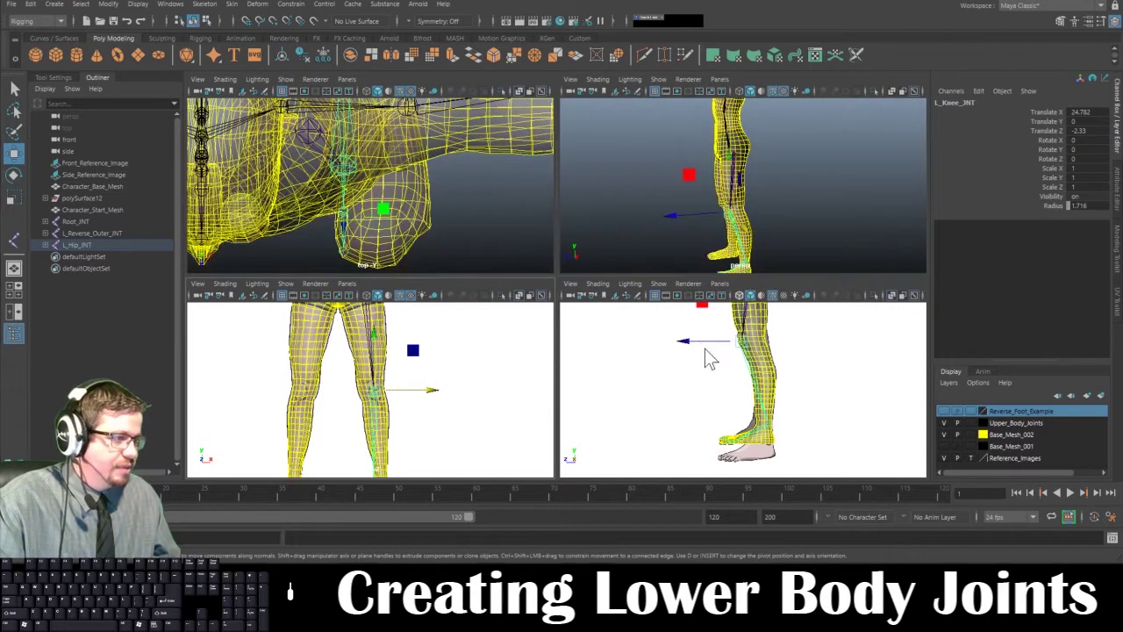
key("space")
scroll(658, 351, "up", 2)
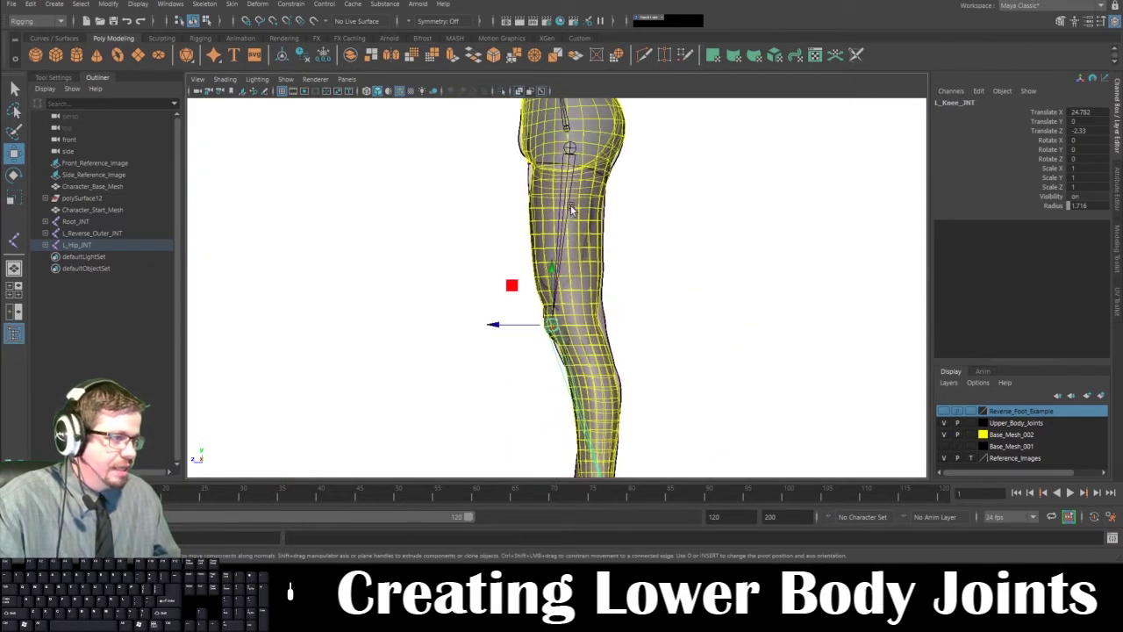
middle_click_drag(553, 309, 553, 239, "alt")
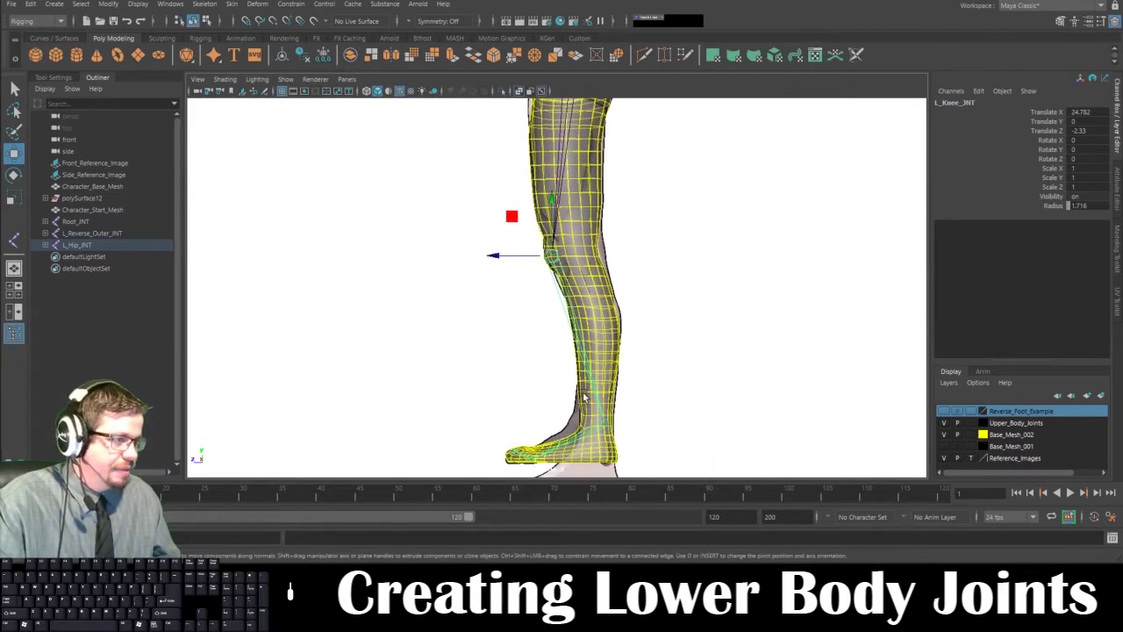
middle_click_drag(565, 305, 553, 367, "alt")
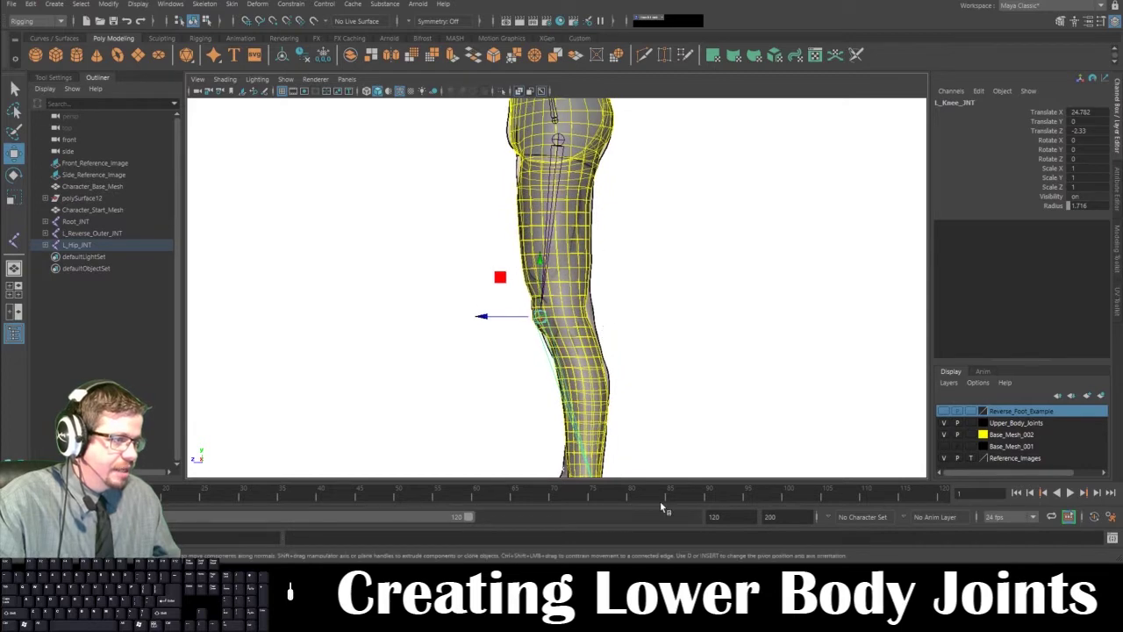
middle_click_drag(625, 386, 647, 231, "alt")
left_click(607, 339)
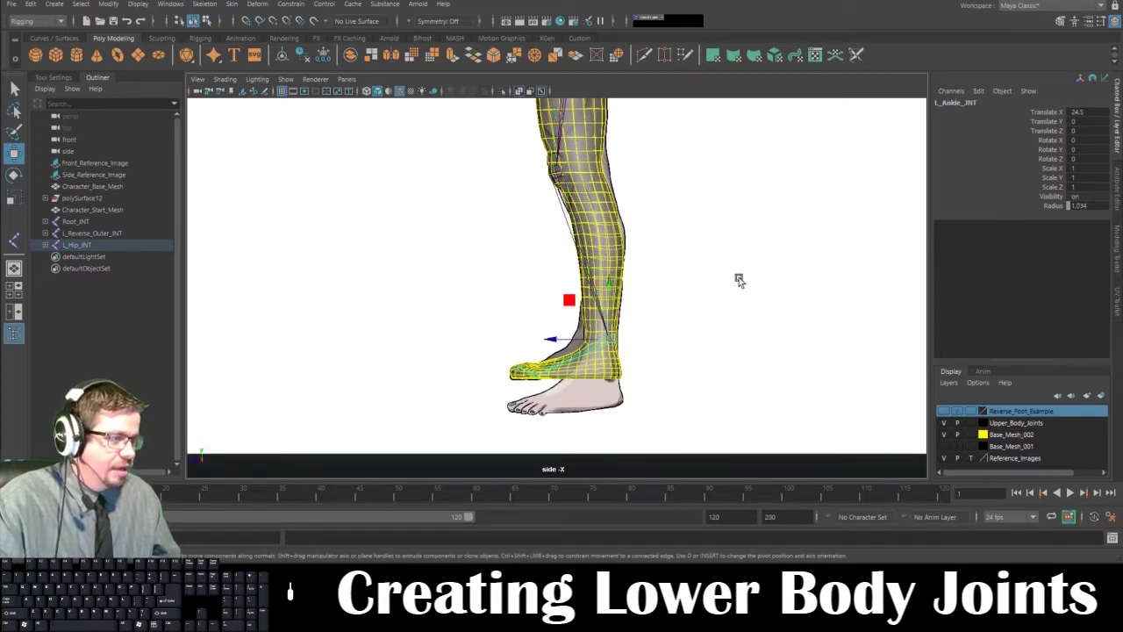
key("space")
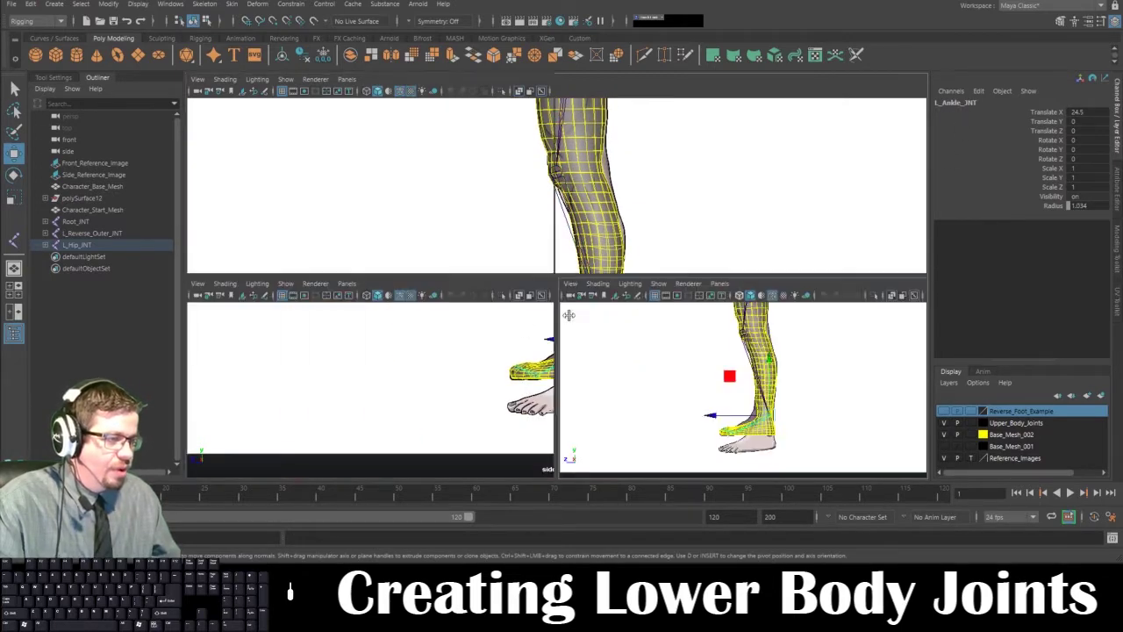
key("space")
key("f")
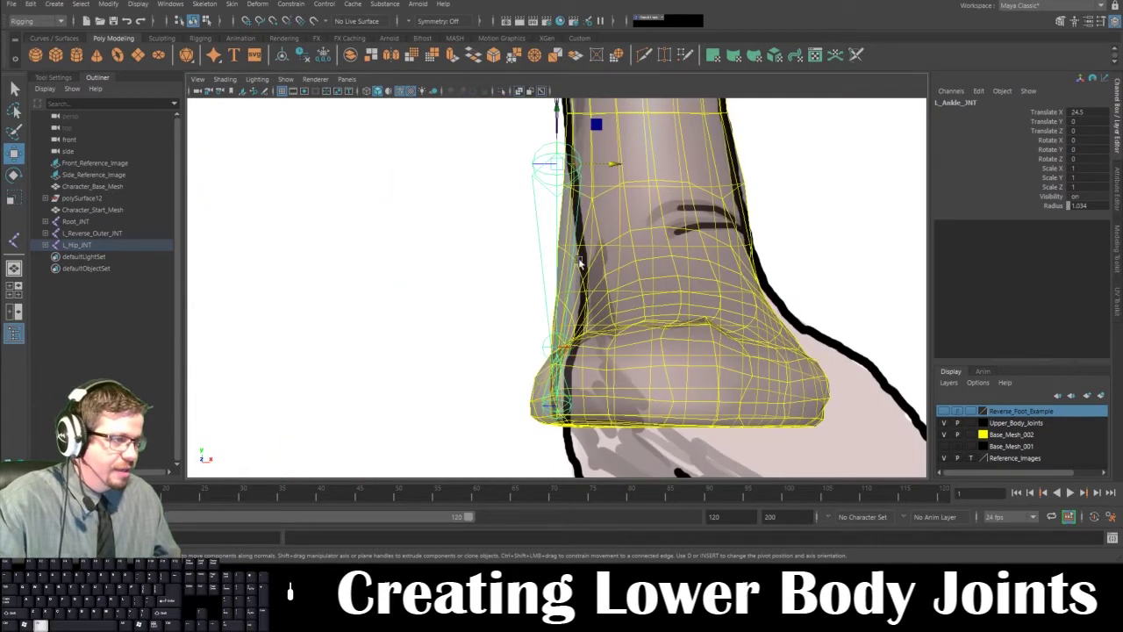
middle_click_drag(614, 165, 734, 163)
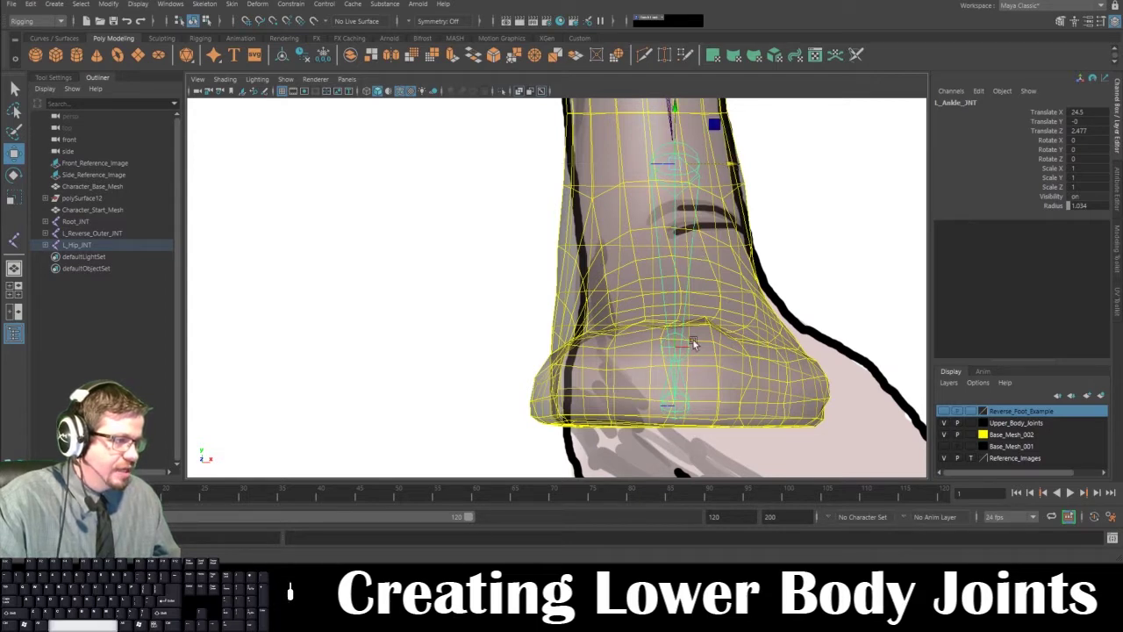
- Mirror the leg chain from L_Hip_JNT across YZ with the Behavior function, replacing L with R in the joint names
key("space")
key("space")
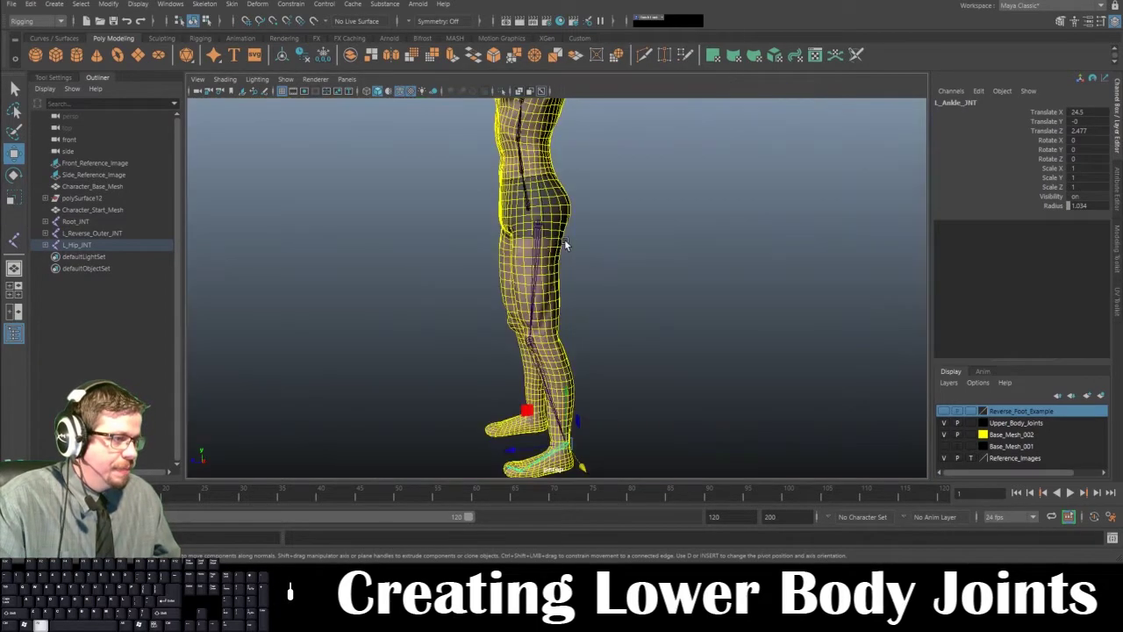
left_click_drag(567, 243, 619, 221, "alt")
middle_click_drag(619, 221, 619, 132, "alt")
right_click_drag(619, 132, 629, 324, "alt")
left_click_drag(628, 324, 608, 151, "alt")
left_click(519, 191)
left_click(208, 4)
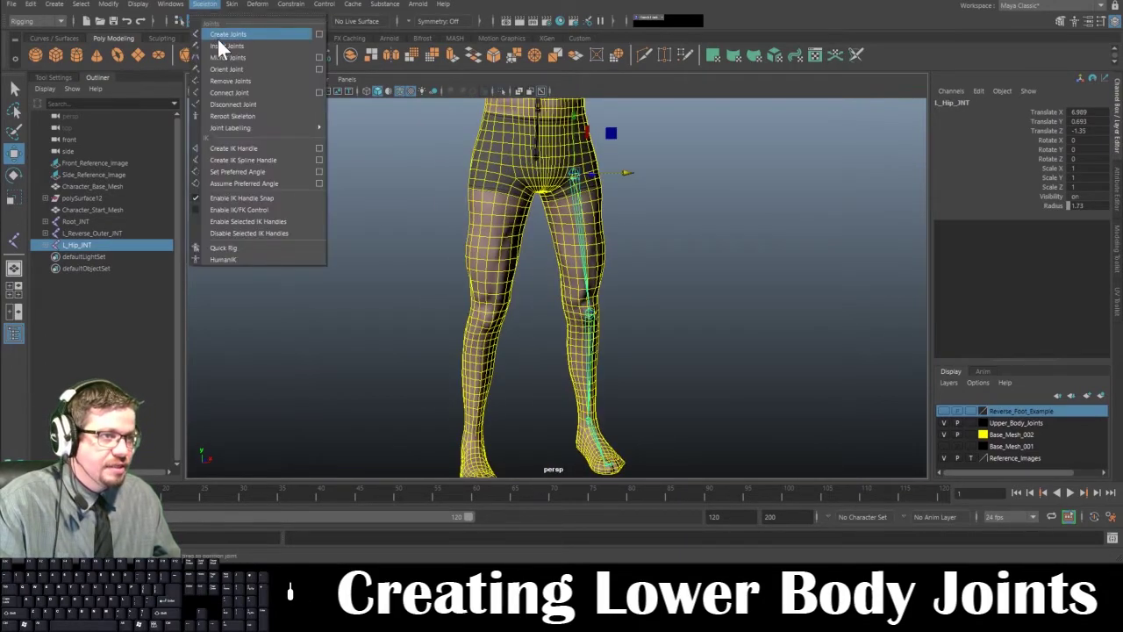
left_click(320, 54)
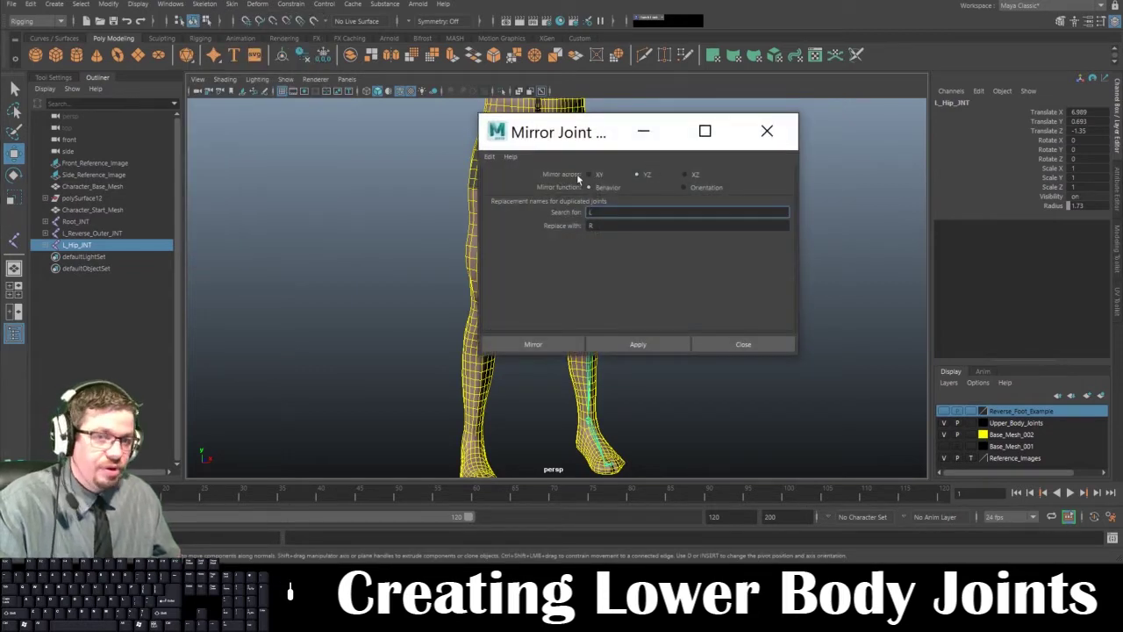
left_click(542, 344)
- Examine the names and placement of the mirrored right leg joints from hip to toe
left_click_drag(512, 319, 466, 207, "alt")
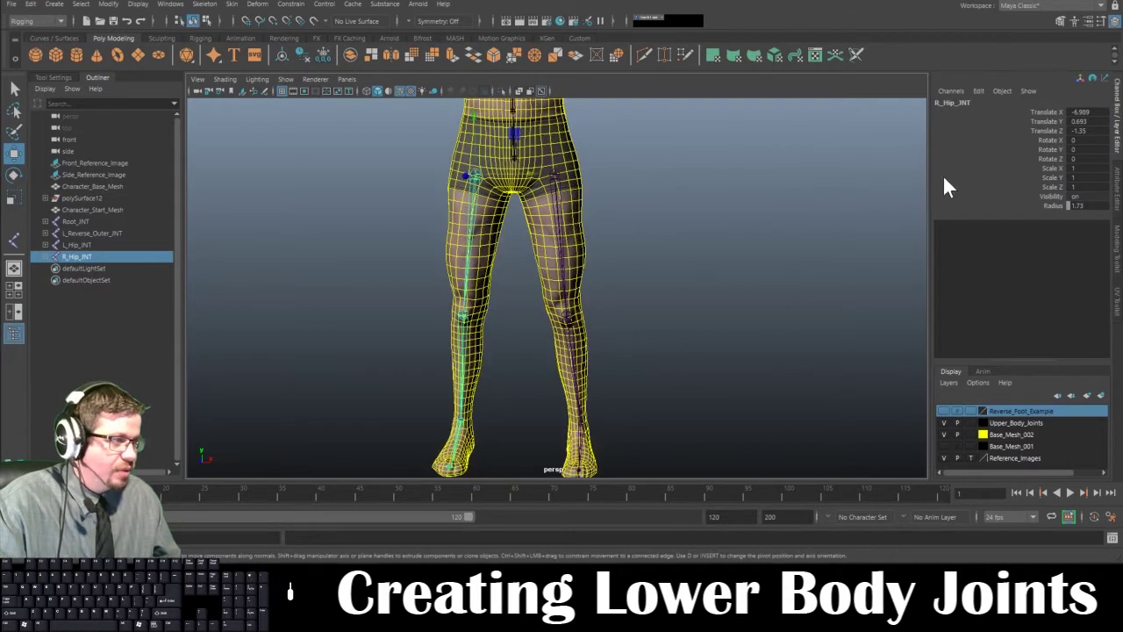
left_click(465, 314)
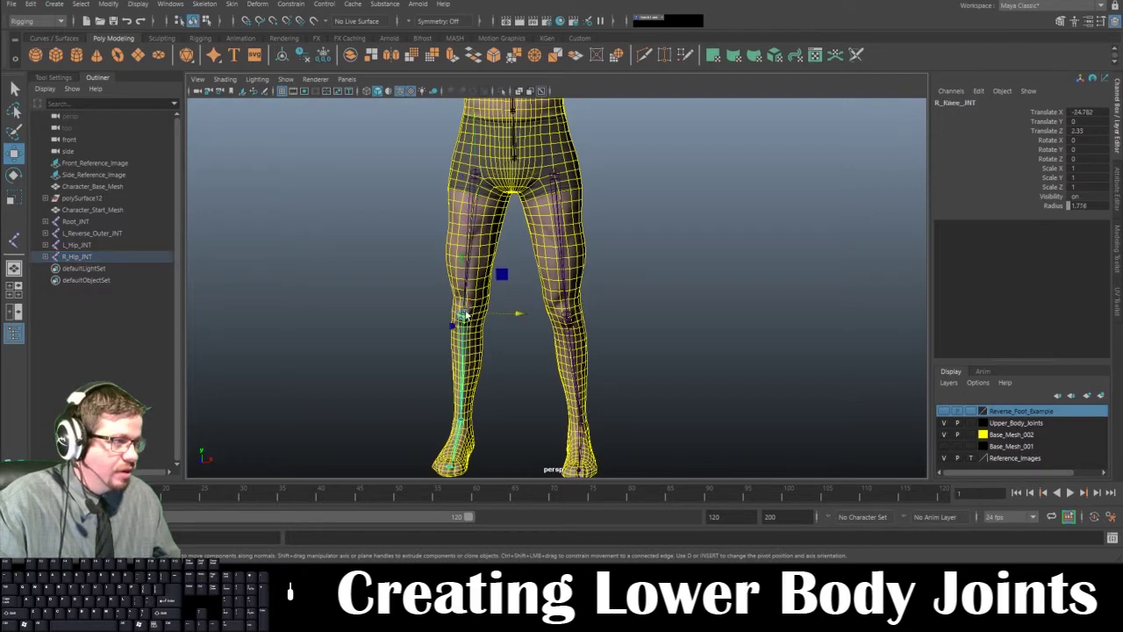
left_click_drag(466, 316, 512, 298, "alt")
left_click(503, 334)
middle_click_drag(553, 295, 564, 276, "alt")
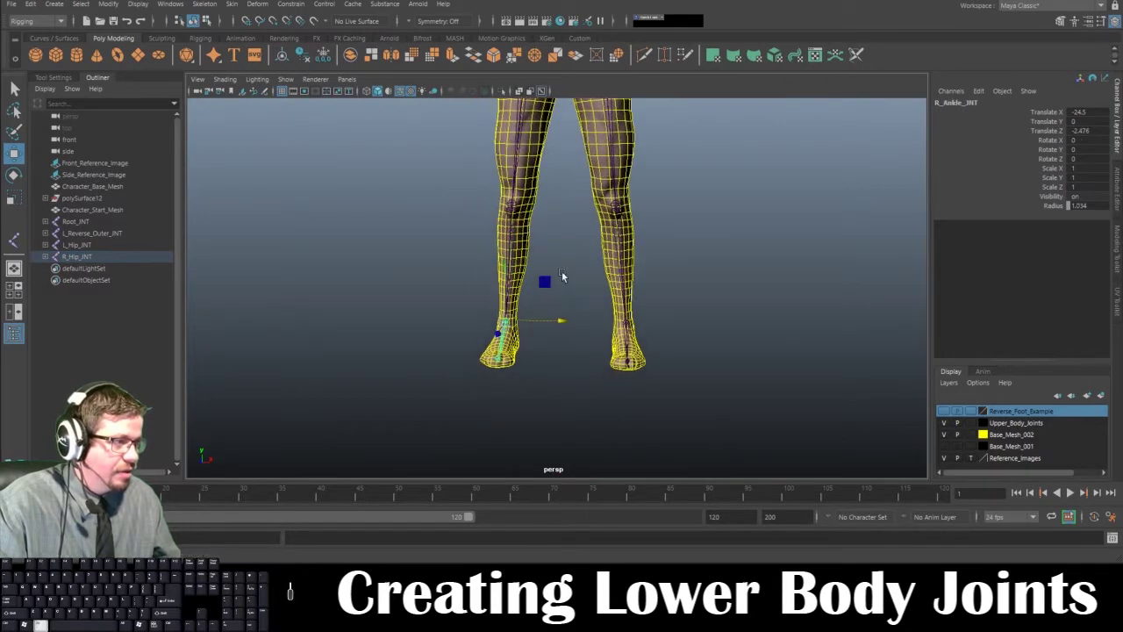
right_click_drag(564, 275, 579, 346, "alt")
left_click_drag(579, 346, 465, 349, "alt")
left_click(432, 350)
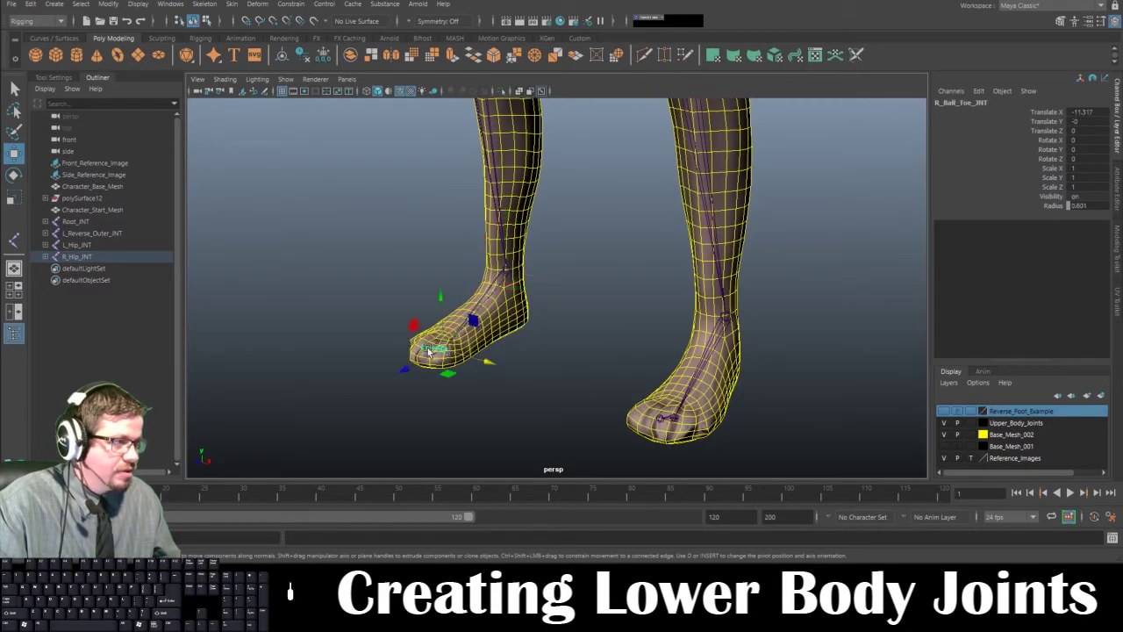
left_click(412, 349)
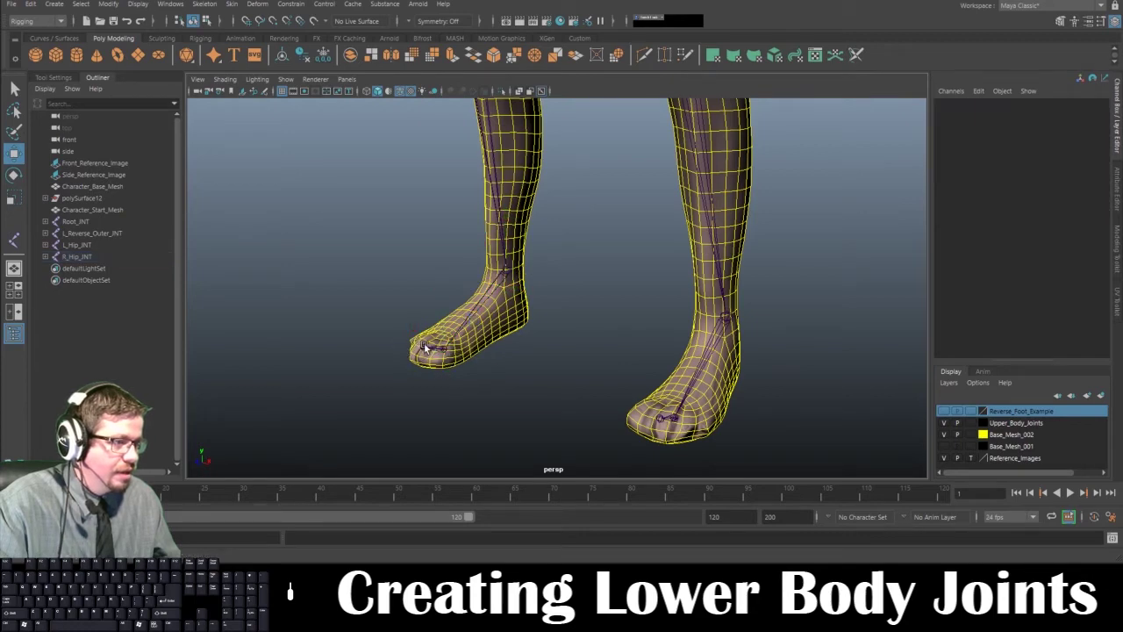
left_click(423, 347)
left_click(554, 283)
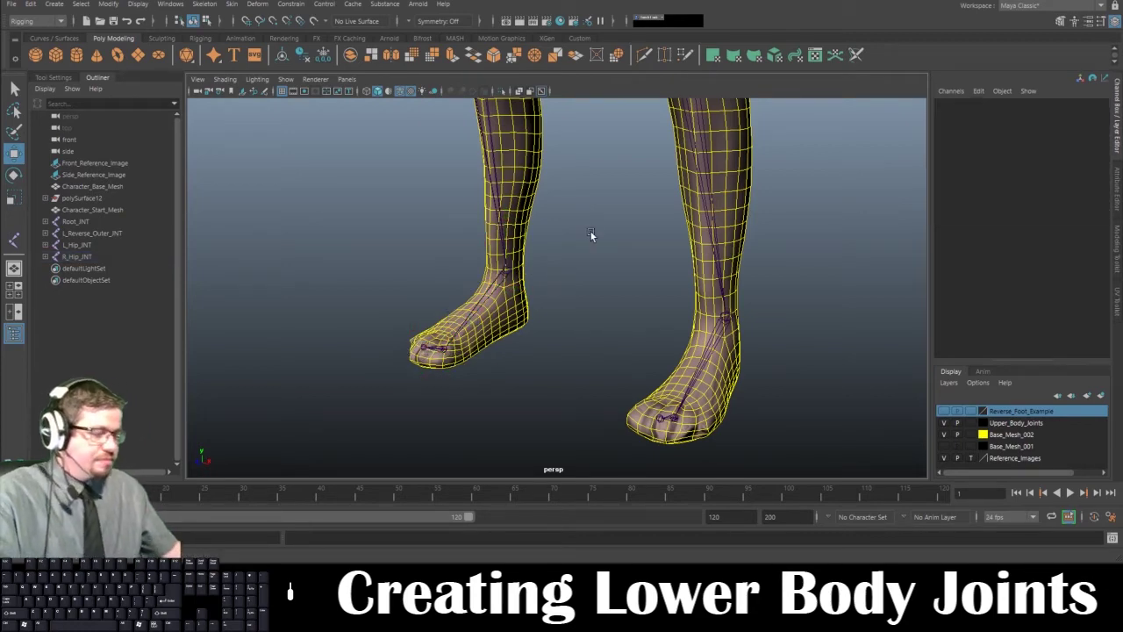
scroll(586, 282, "down", 5)
scroll(529, 204, "down", 3)
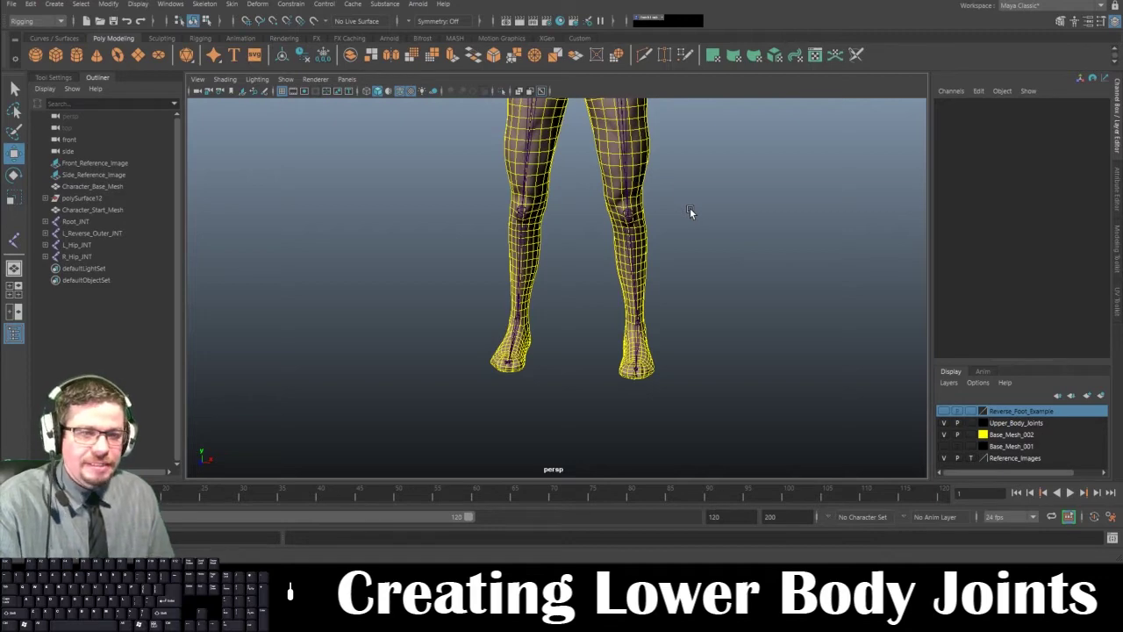
- Create a reverse foot joint chain in the side view, running from the heel to the toe tip, the ball and the ankle
left_click_drag(690, 207, 638, 229, "alt")
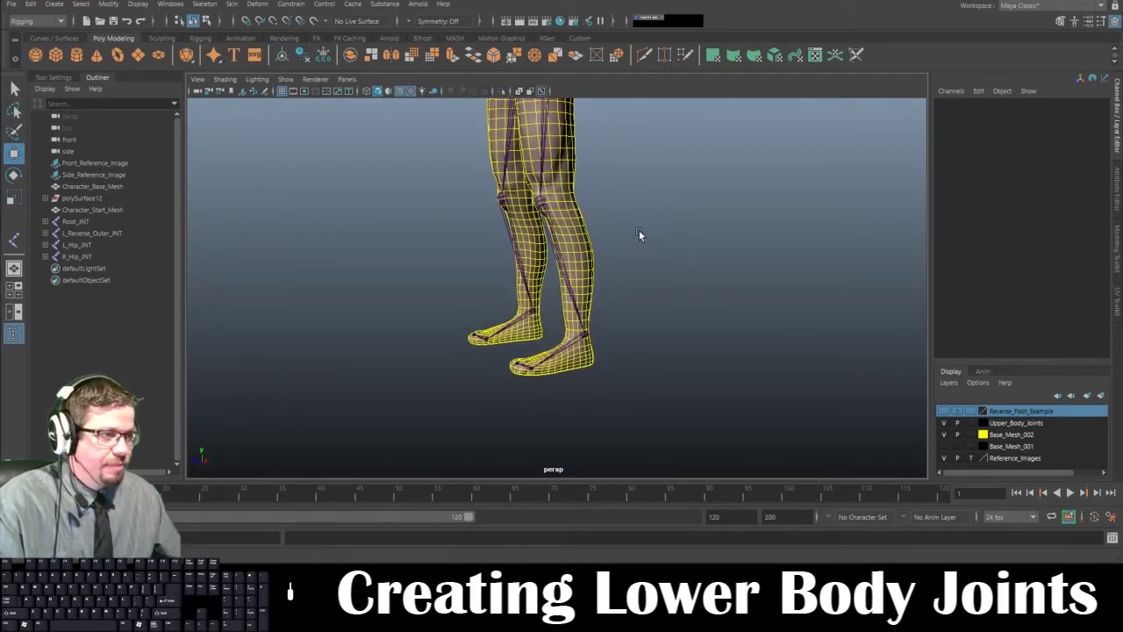
key("space")
key("space")
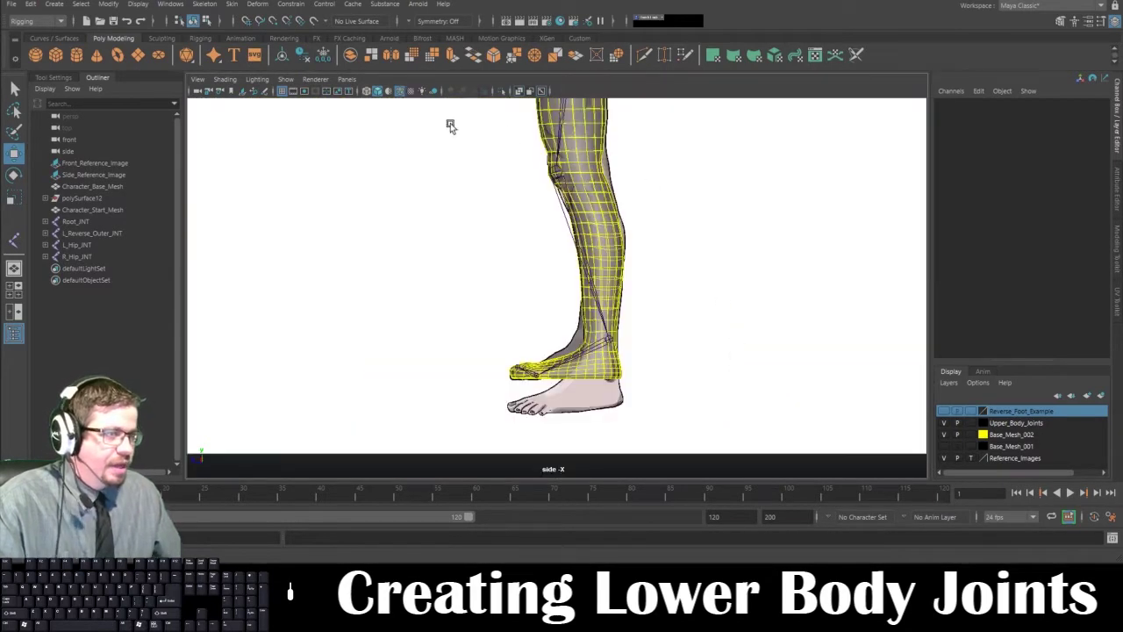
left_click(206, 5)
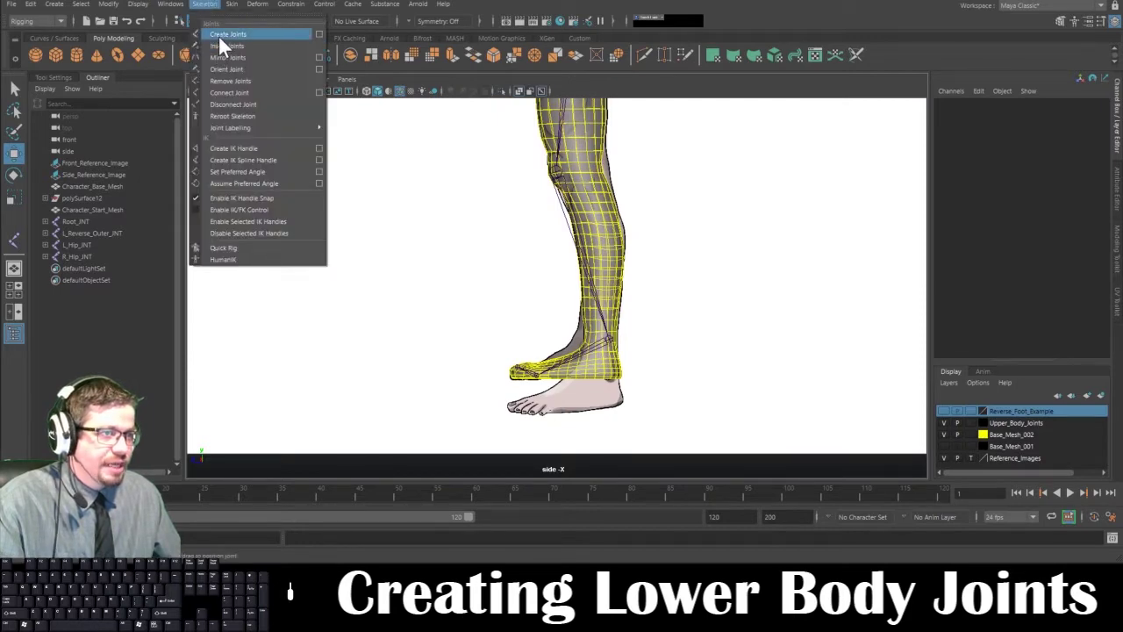
left_click(218, 34)
scroll(614, 373, "up", 5)
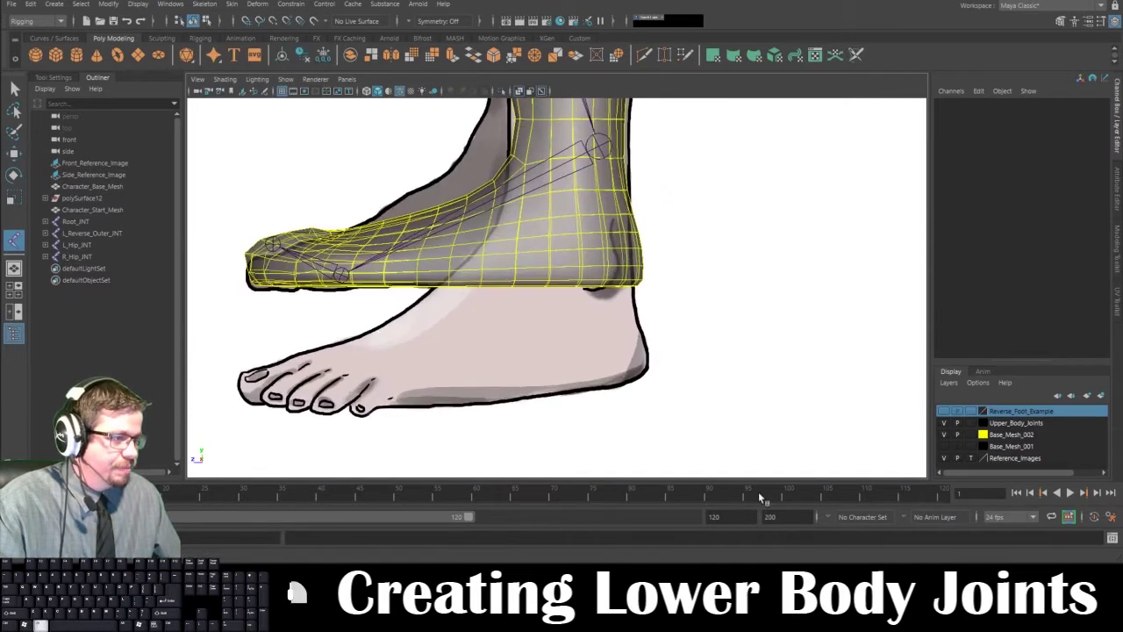
left_click(632, 269)
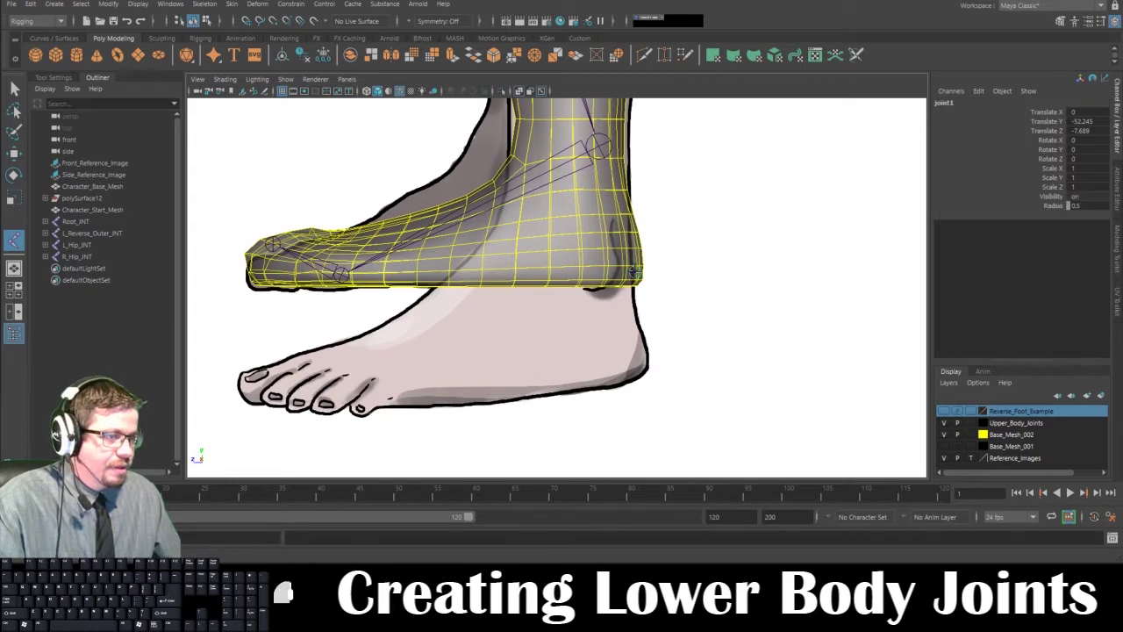
left_click(271, 243)
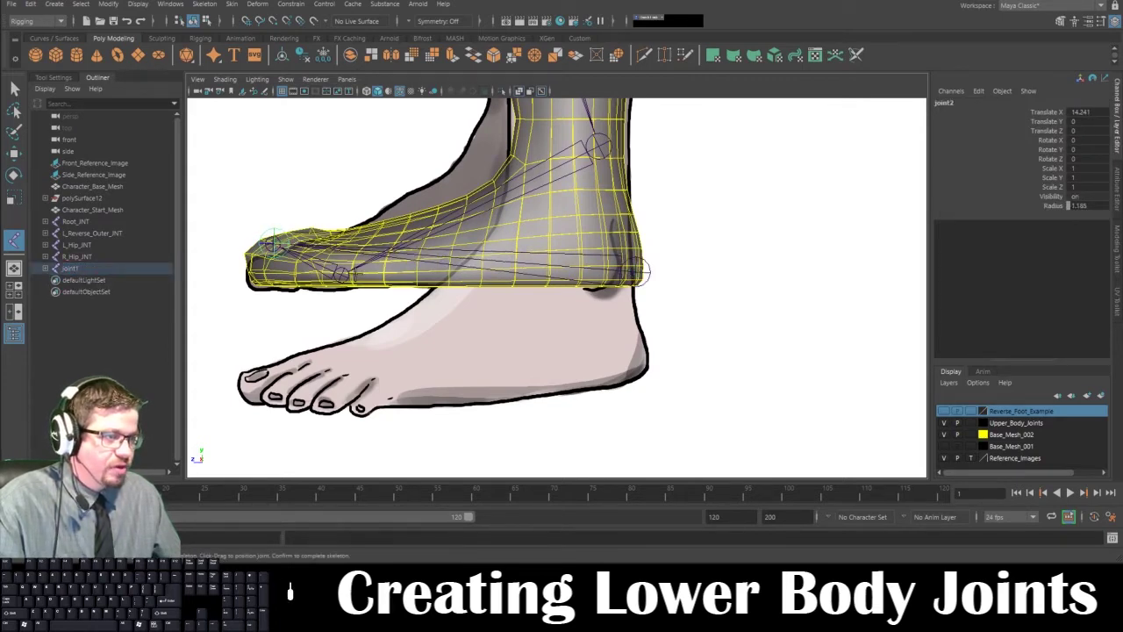
left_click_drag(343, 276, 341, 274)
left_click(597, 145)
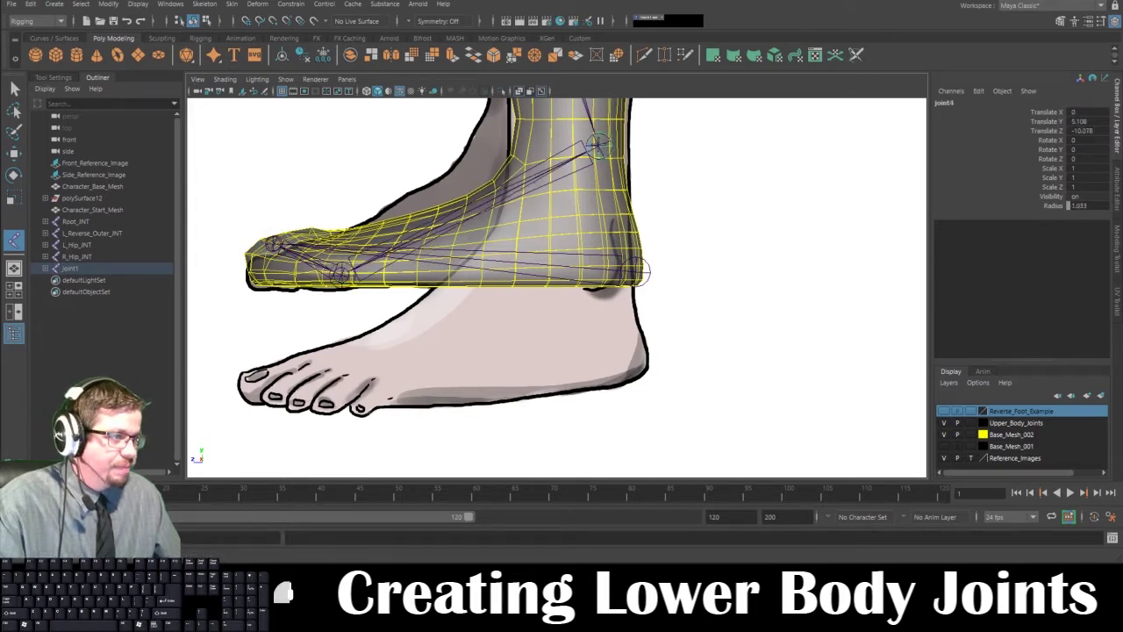
key("Return")
key("w")
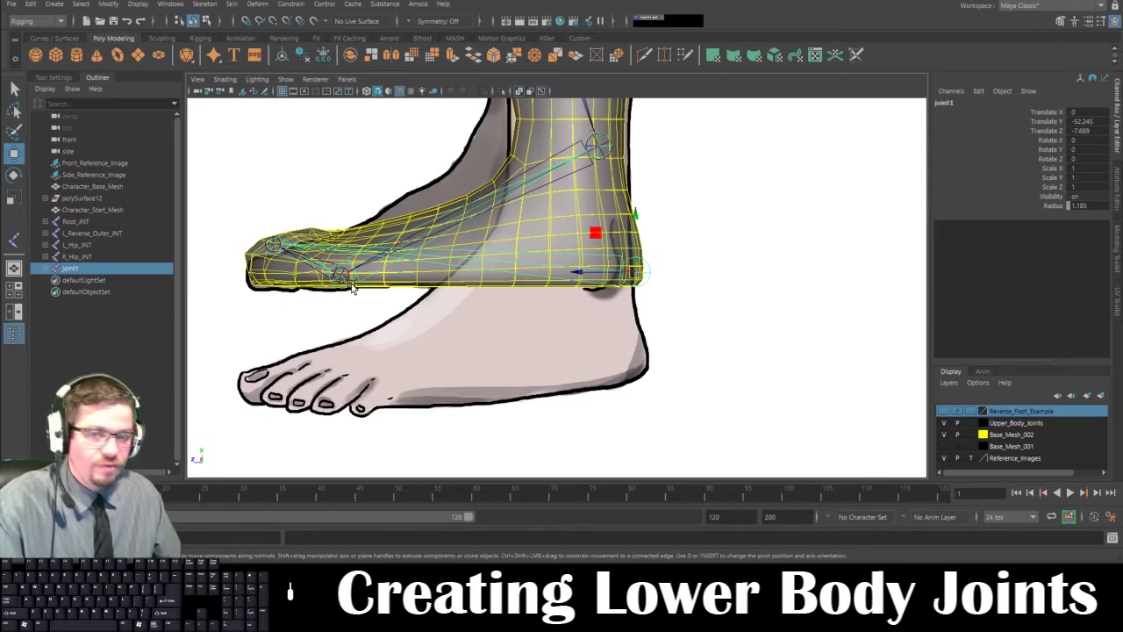
key("space")
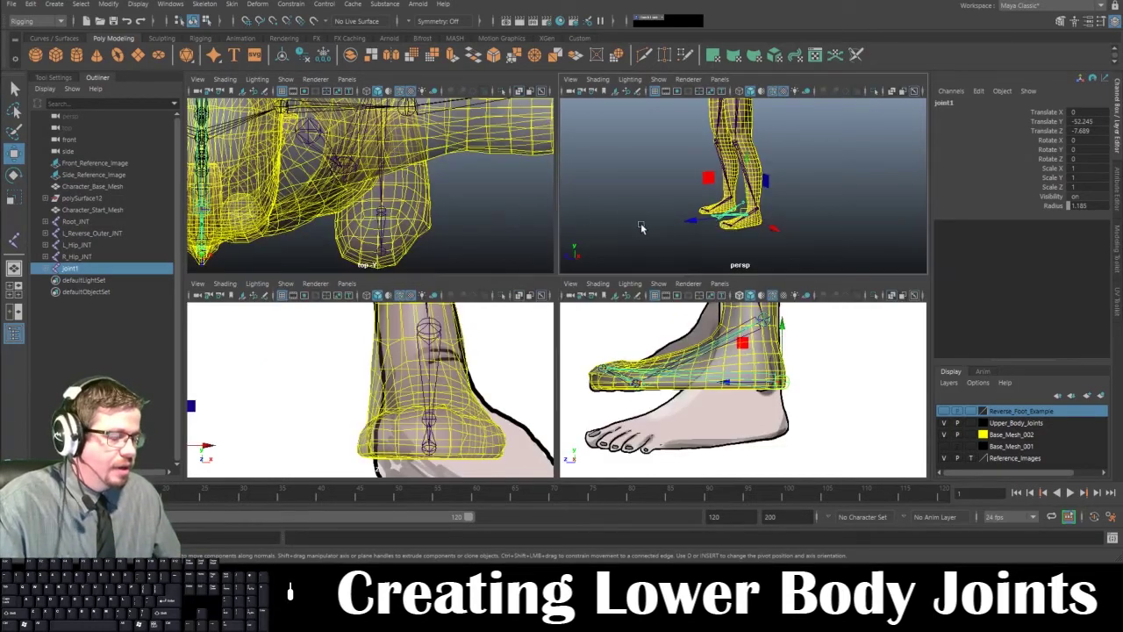
- Rename the root joint of the new reverse foot chain, at the heel, as L_Reverse_Heel_JNT
key("space")
left_click_drag(596, 229, 607, 206, "alt")
middle_click_drag(608, 207, 655, 321, "alt")
right_click_drag(654, 321, 648, 368, "alt")
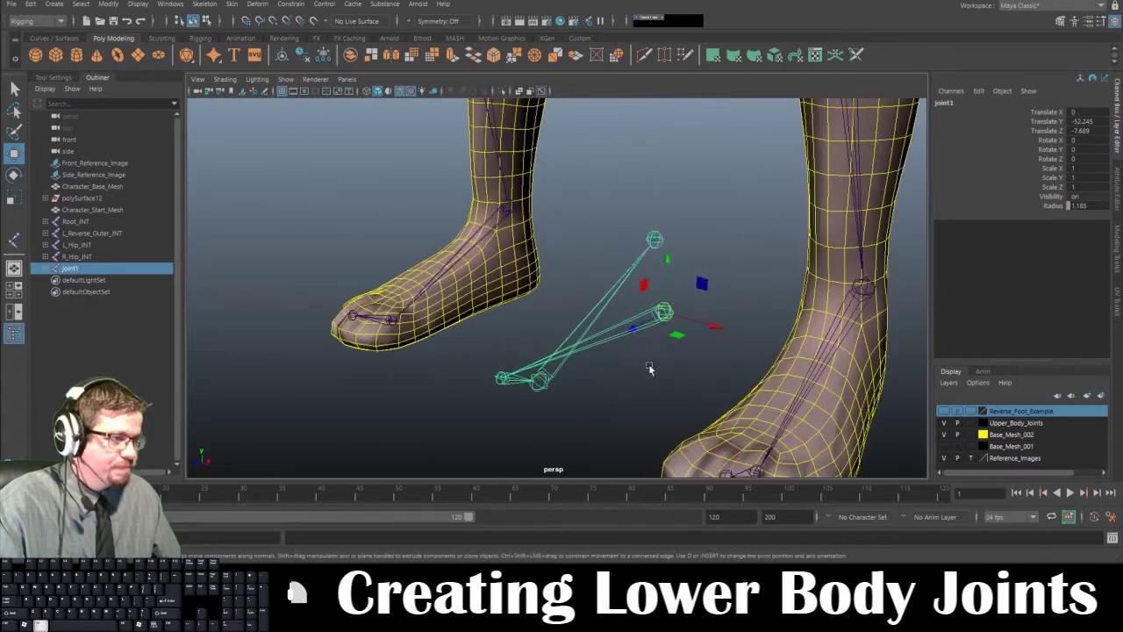
left_click(642, 348)
left_click(666, 310)
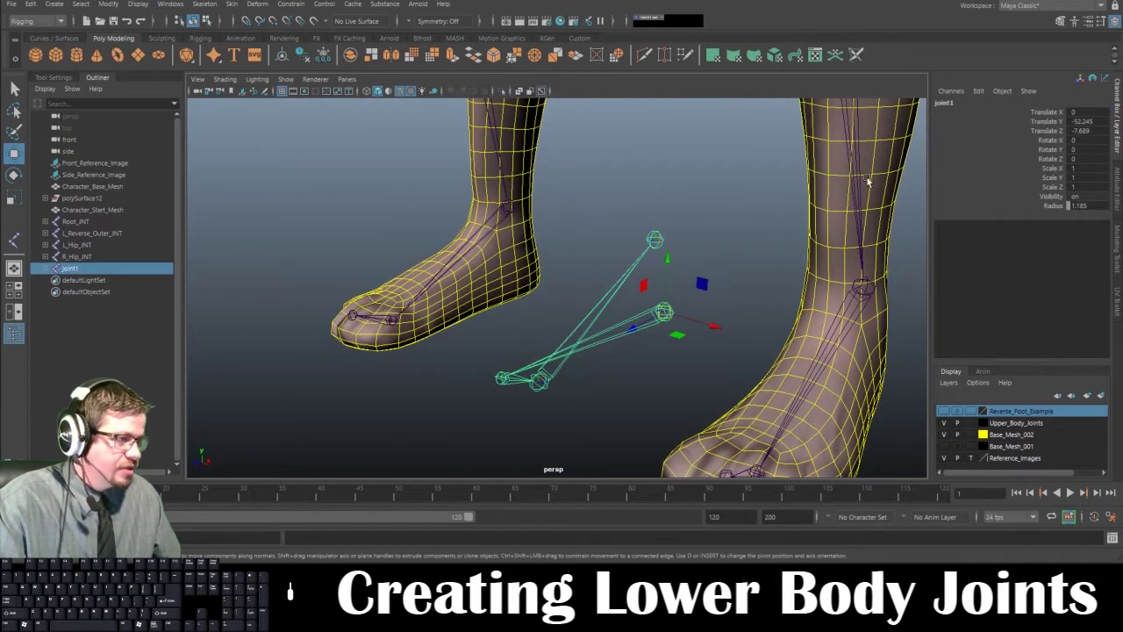
left_click(945, 102)
type("L")
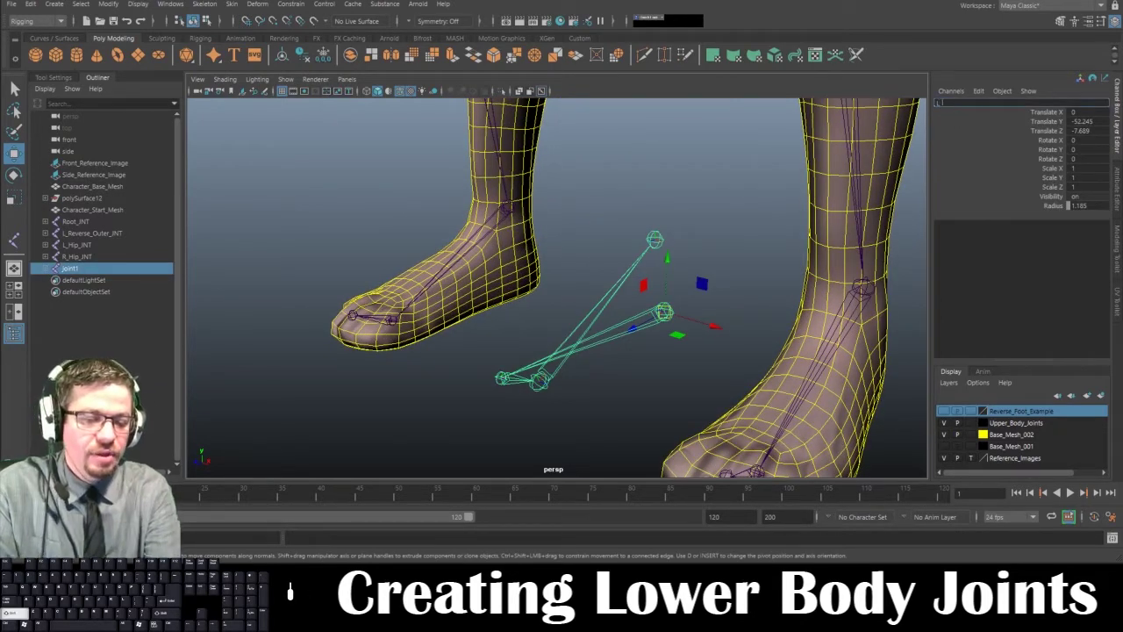
type("_Reverse_Heel")
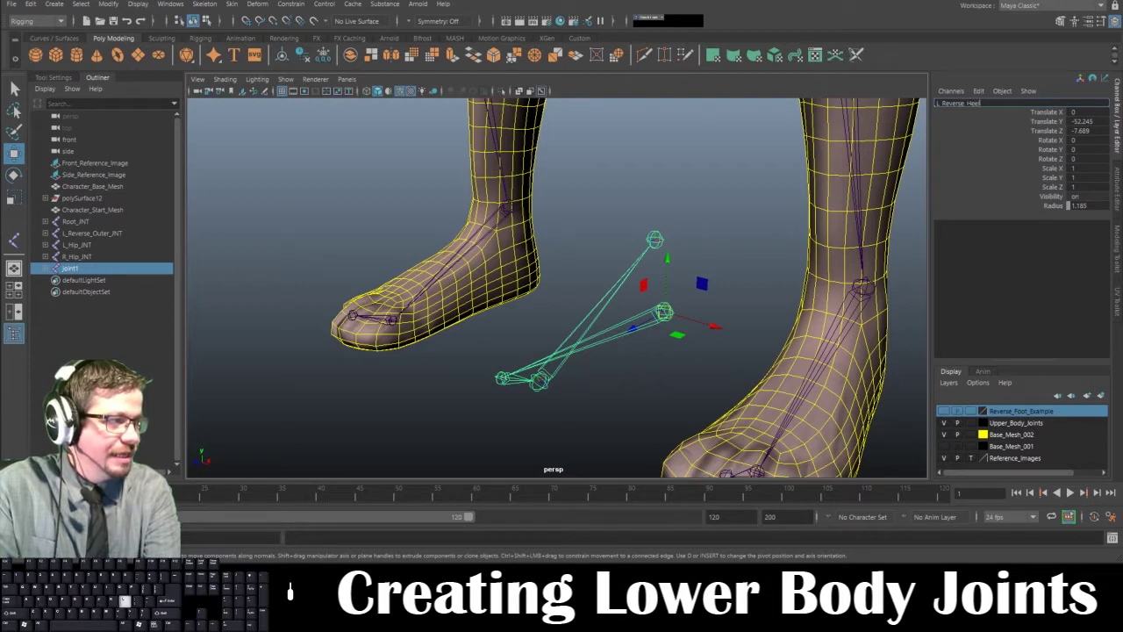
type("_INT")
- Reuse the heel joint's name for the ball joint of the reverse foot chain, changing it to L_Reverse_Ball_Toe_JNT
double_click(950, 104)
key("ctrl+c")
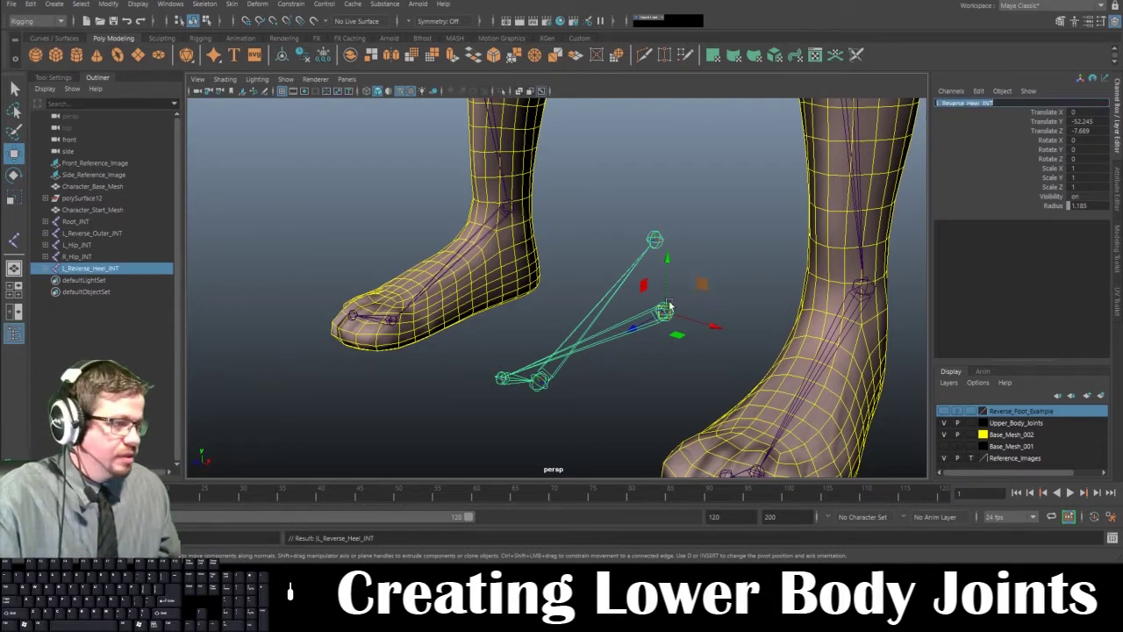
left_click(571, 381)
left_click(545, 381)
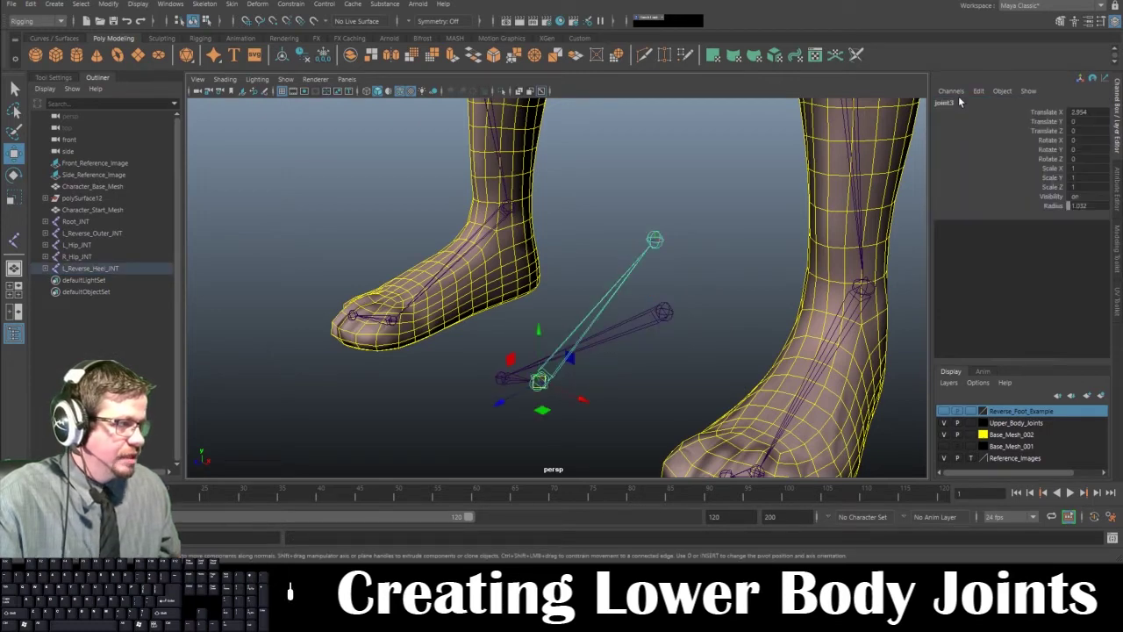
double_click(958, 101)
key("ctrl+v")
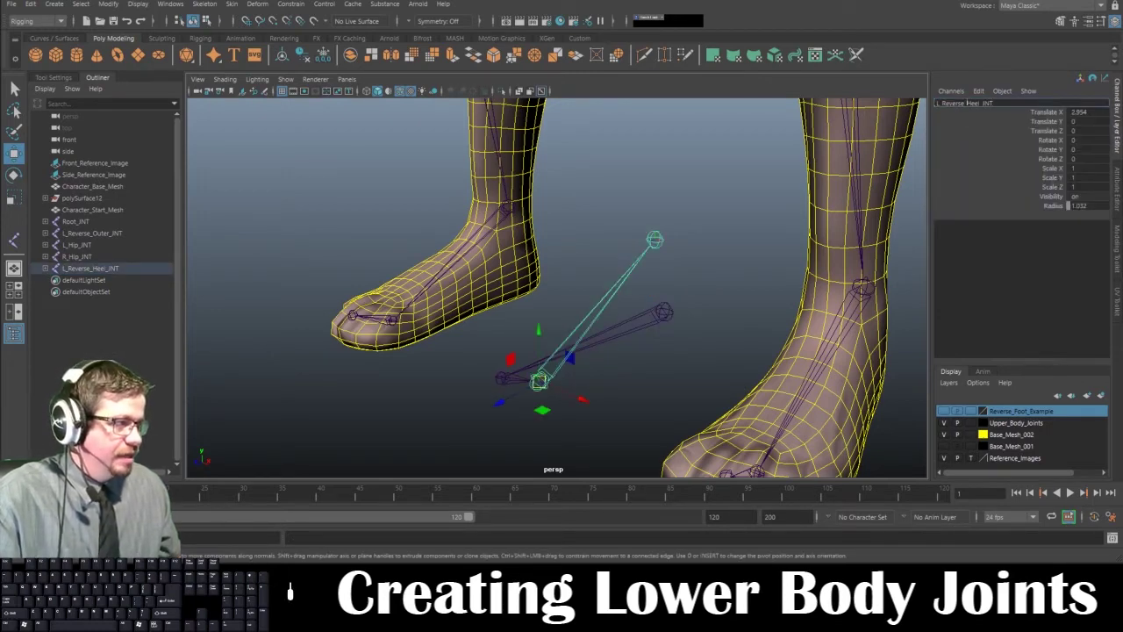
key("Delete")
key("Delete")
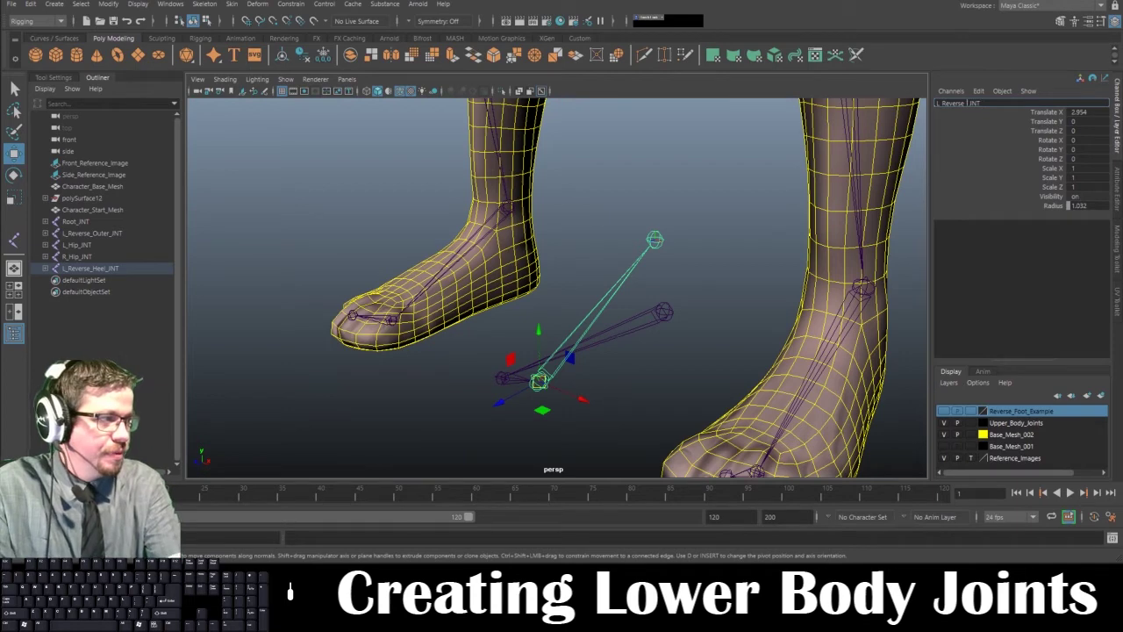
type("Ball_Toe_")
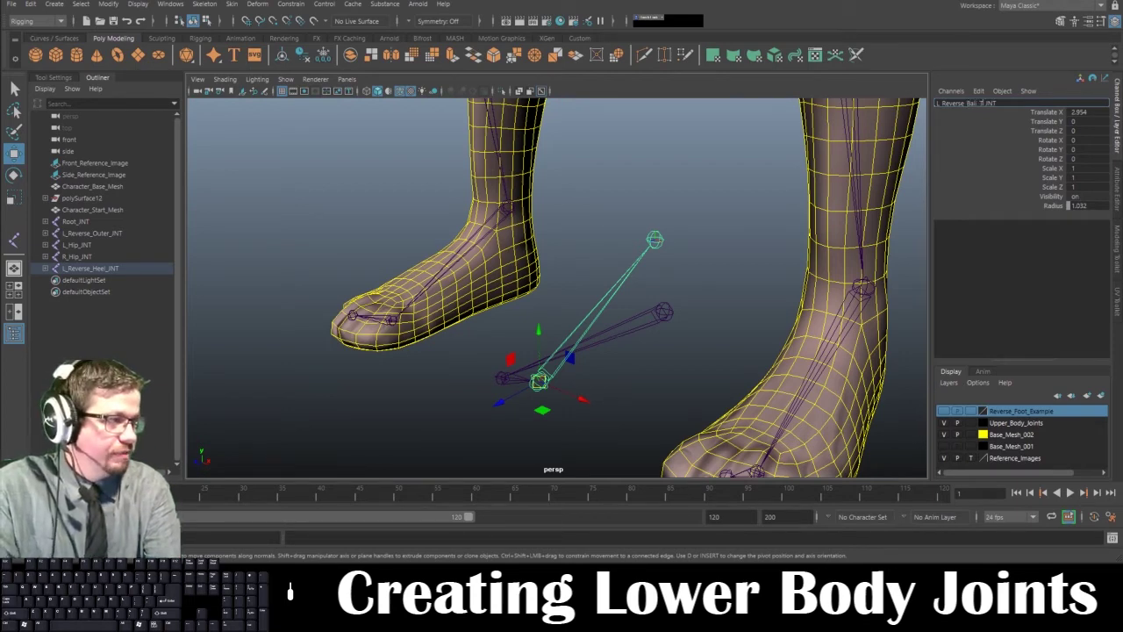
key("Return")
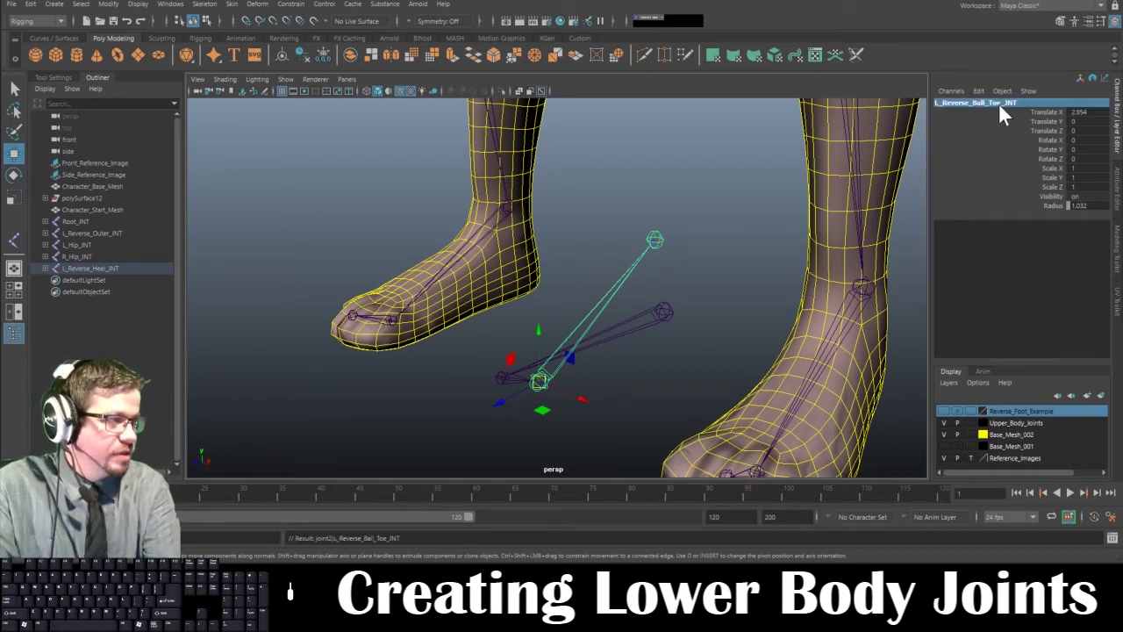
- Rename the toe tip joint of the reverse foot chain as L_Reverse_Toe_JNT
left_click(492, 379)
double_click(946, 103)
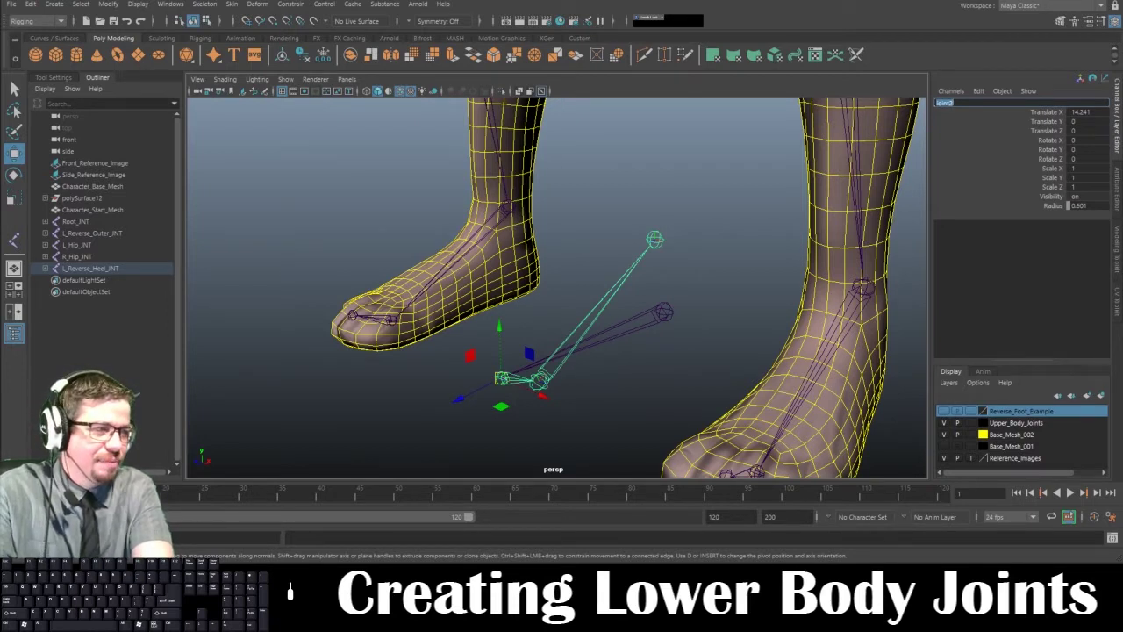
key("ctrl+v")
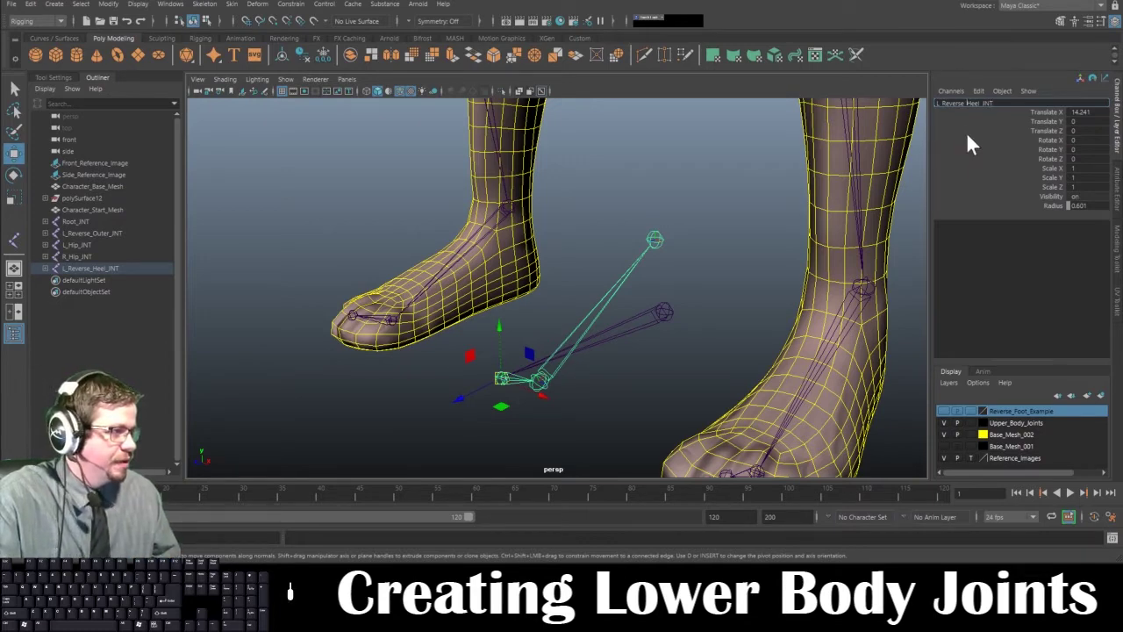
key("Delete")
key("Delete")
key("Delete")
key("Delete")
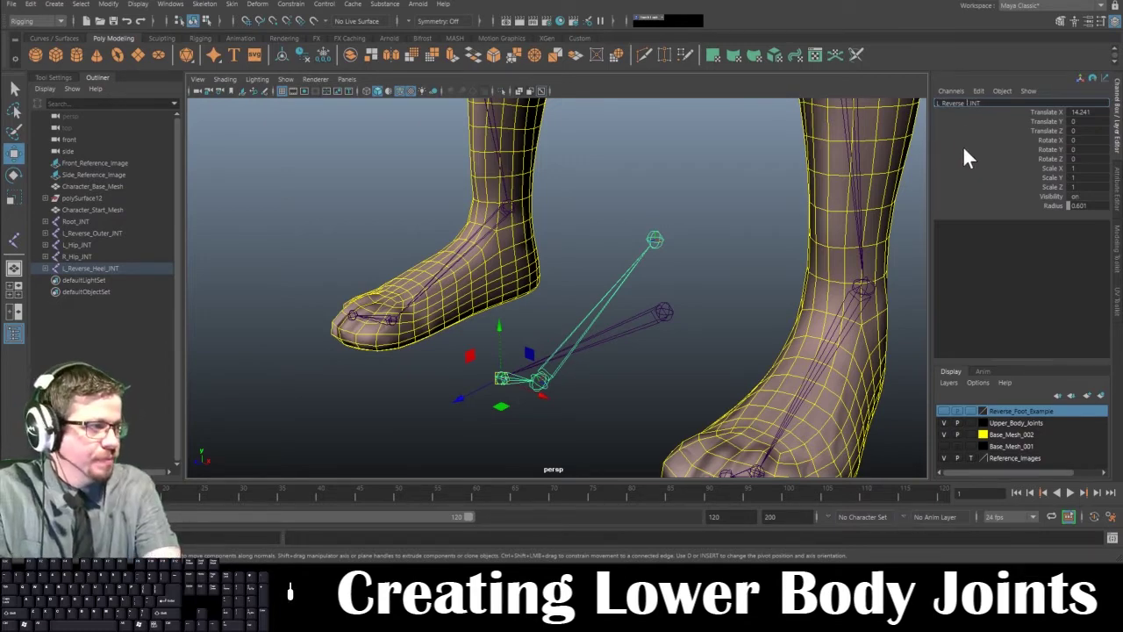
type("Toe")
key("Return")
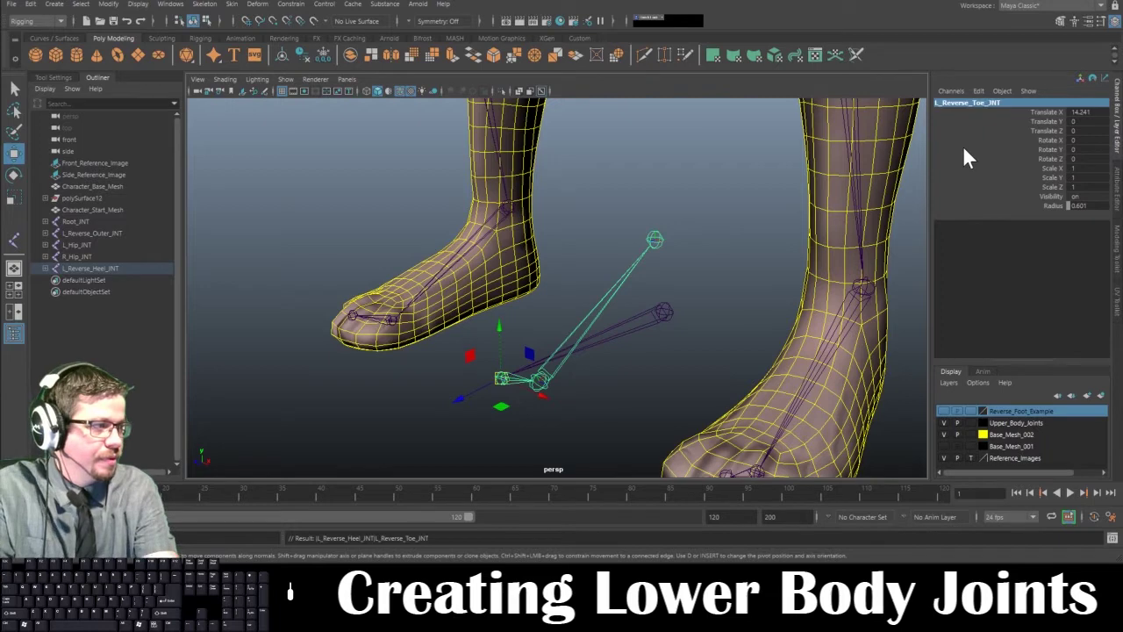
- Rename the end joint of the reverse foot chain, at the ankle, as L_Reverse_Ankle_JNT
left_click(658, 233)
left_click(945, 103)
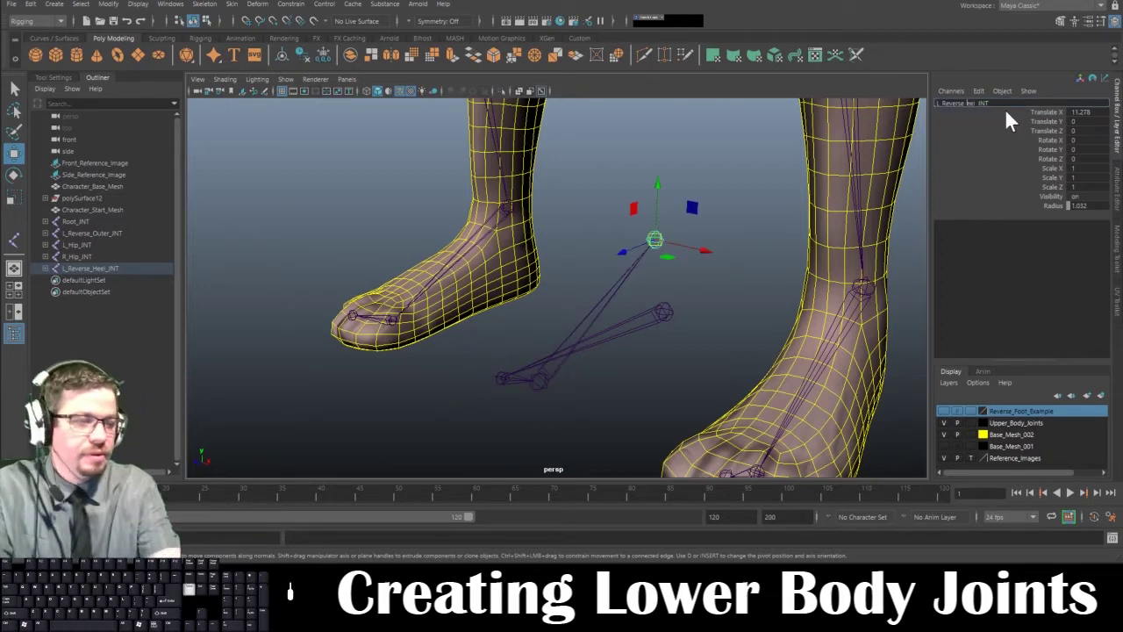
type("Ankle")
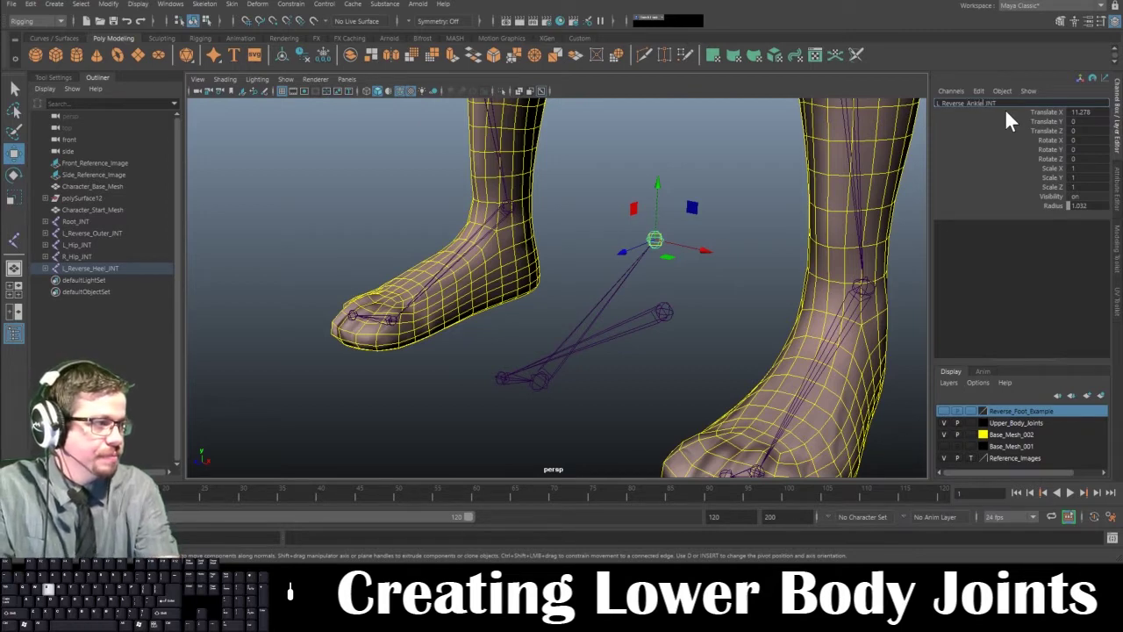
key("Return")
- Examine the names and order of the reverse foot joints from heel to toe, ball and ankle
left_click(665, 309)
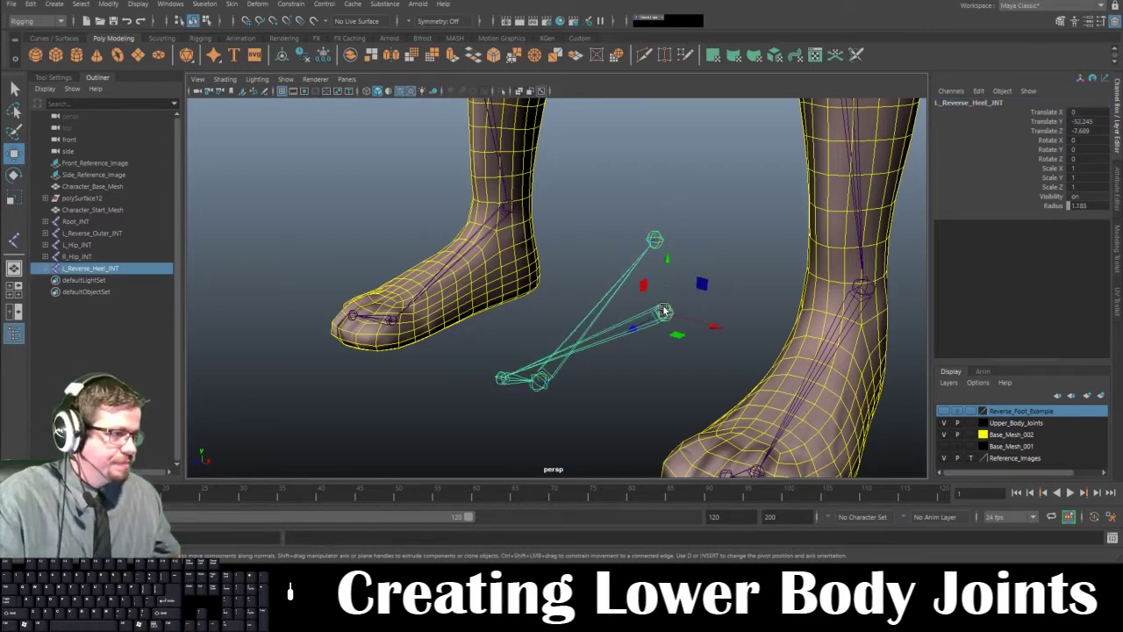
left_click_drag(664, 310, 565, 229, "alt")
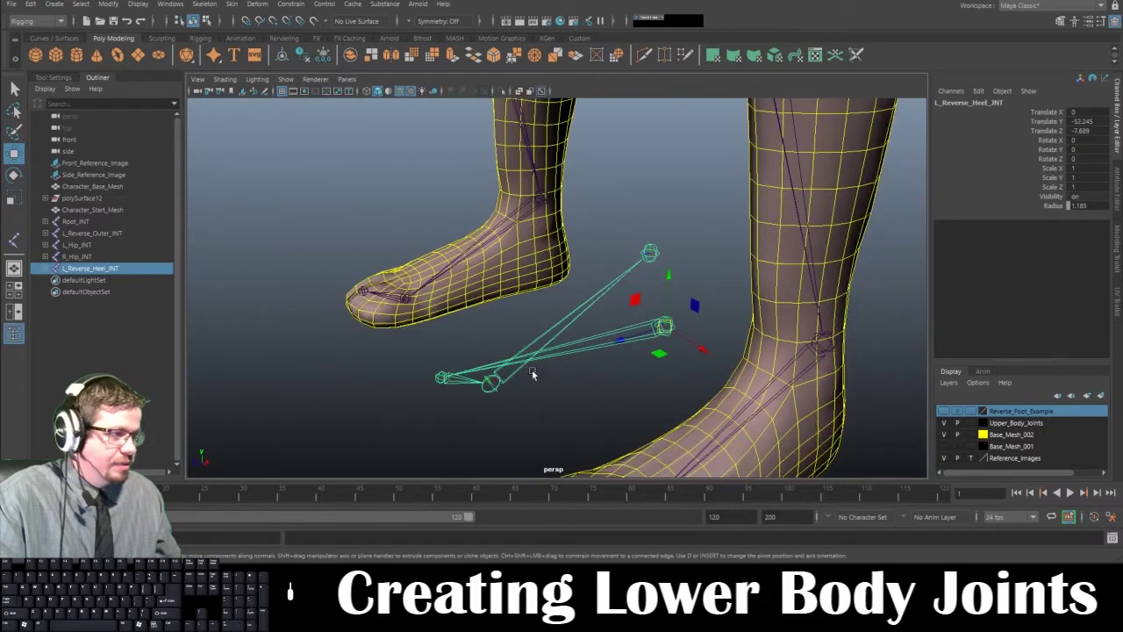
left_click(492, 384)
left_click(439, 378)
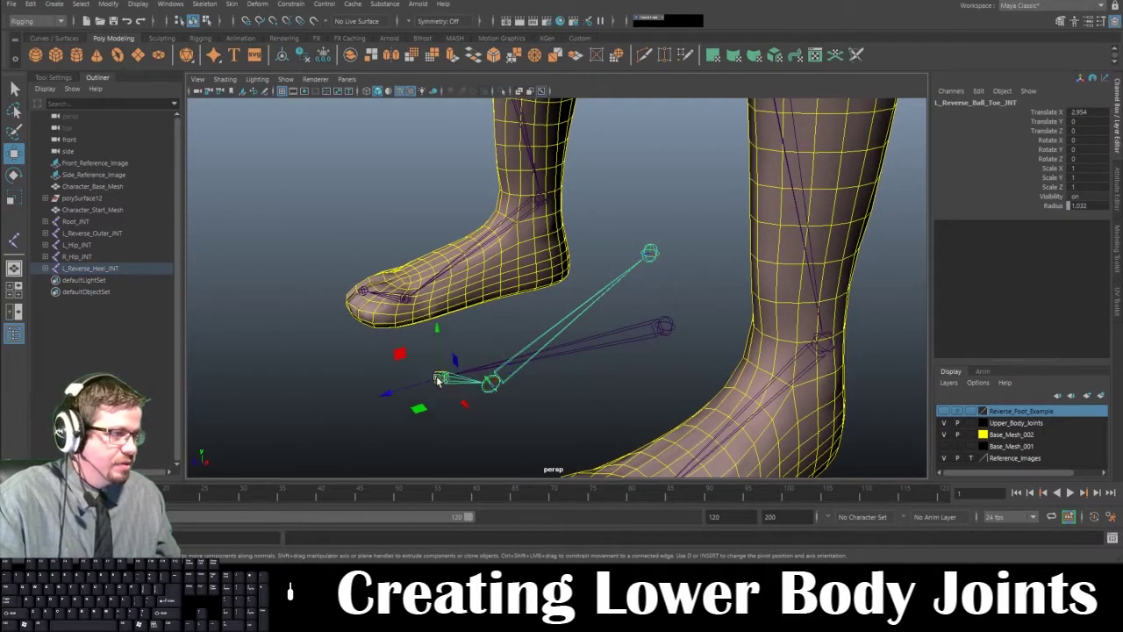
left_click(648, 257)
left_click_drag(519, 307, 581, 311, "alt")
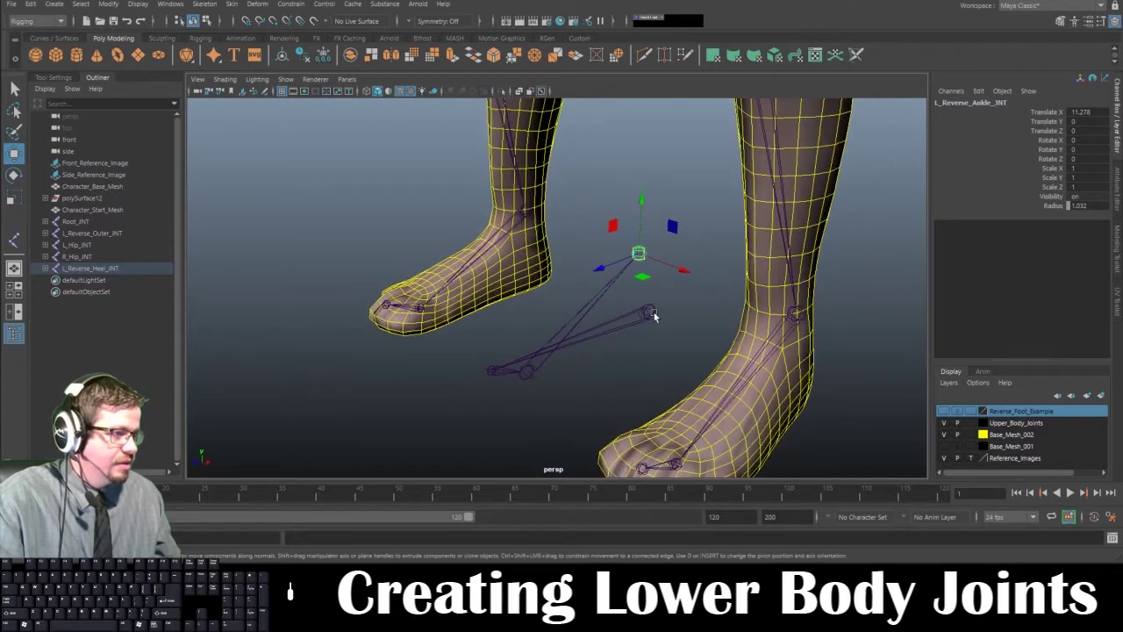
left_click(650, 312)
left_click(492, 369)
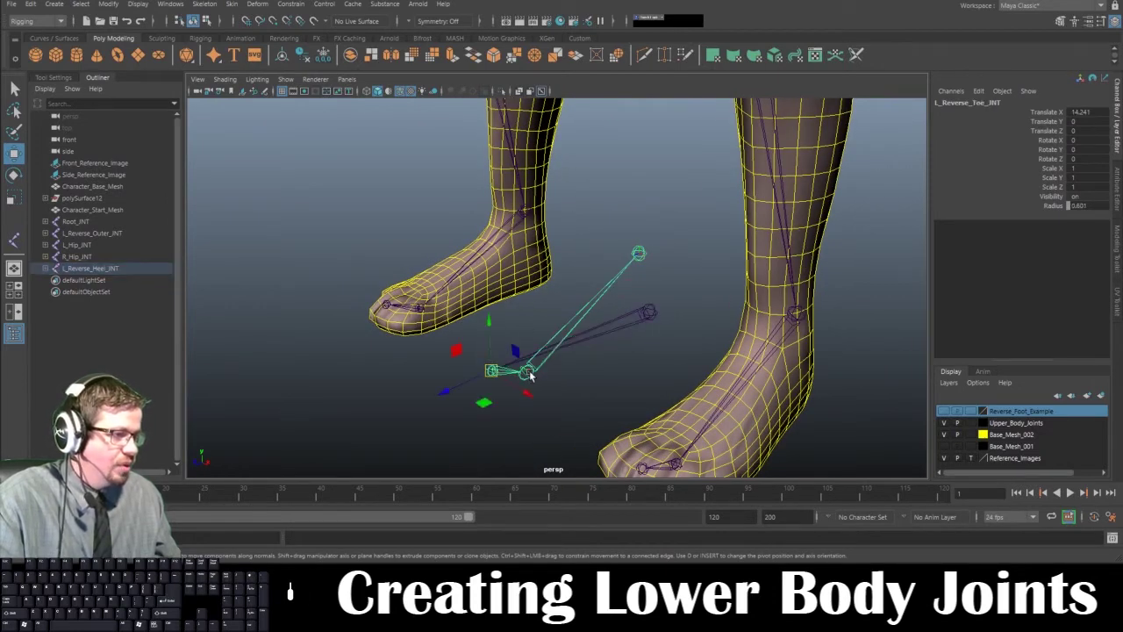
left_click(526, 372)
left_click(640, 256)
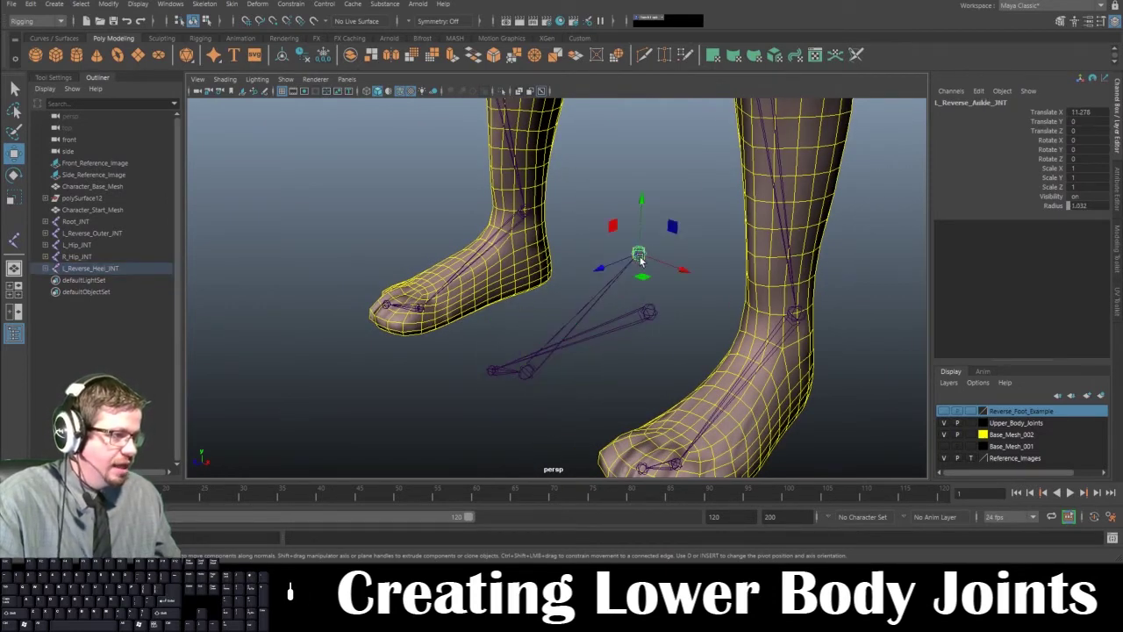
left_click(649, 318)
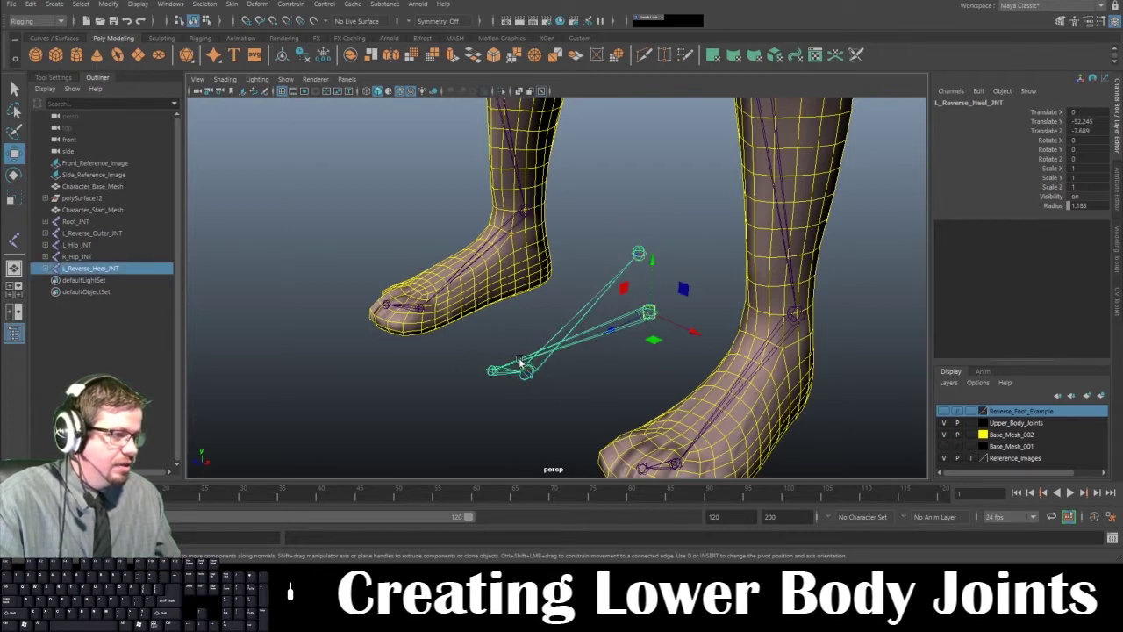
left_click(494, 369)
left_click(533, 375)
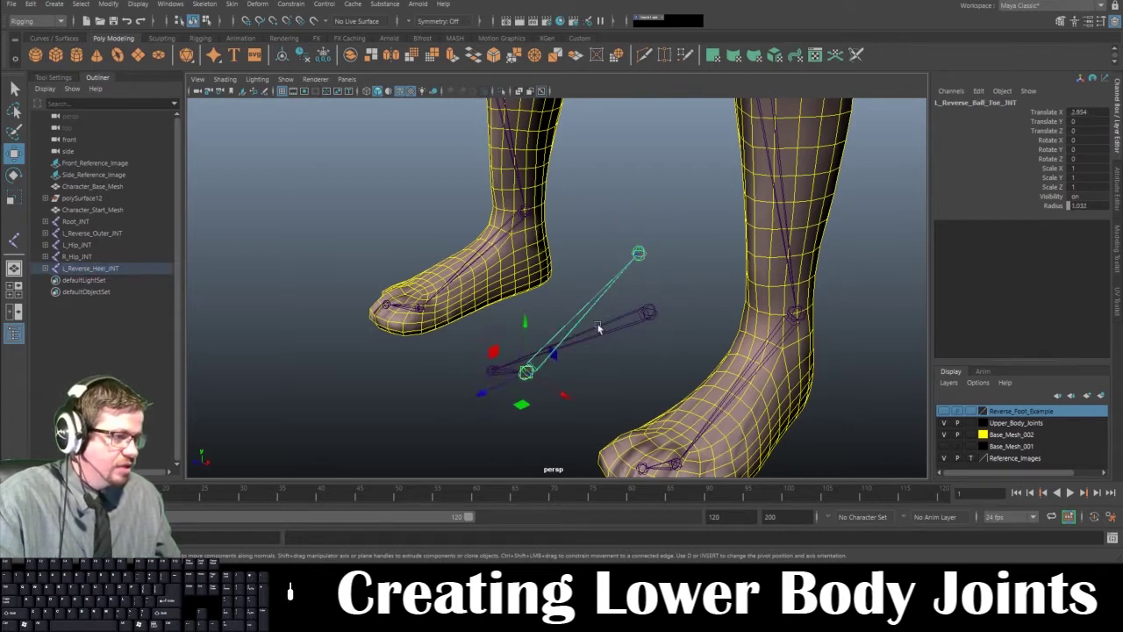
left_click(642, 256)
- Move the reverse foot chain by its heel joint sideways into the left foot, at a Translate X of about 11.77
left_click_drag(579, 326, 843, 314, "alt")
left_click(639, 316)
left_click(632, 292)
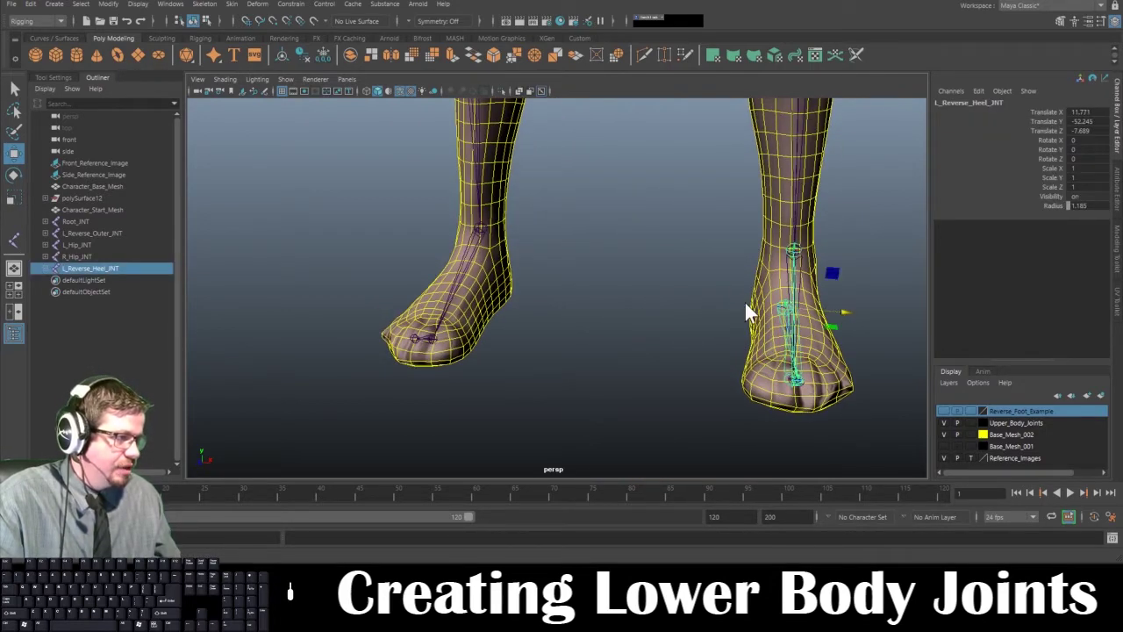
- Examine how the reverse foot chain lines up with the left leg and foot in the top and perspective views
key("space")
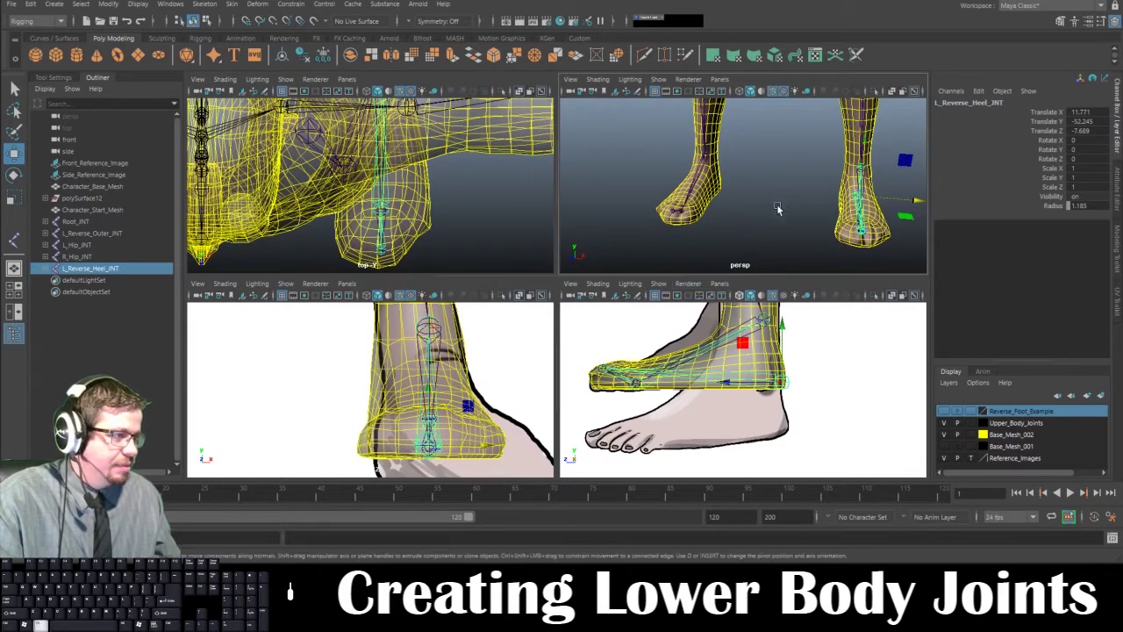
left_click_drag(780, 208, 793, 234, "alt")
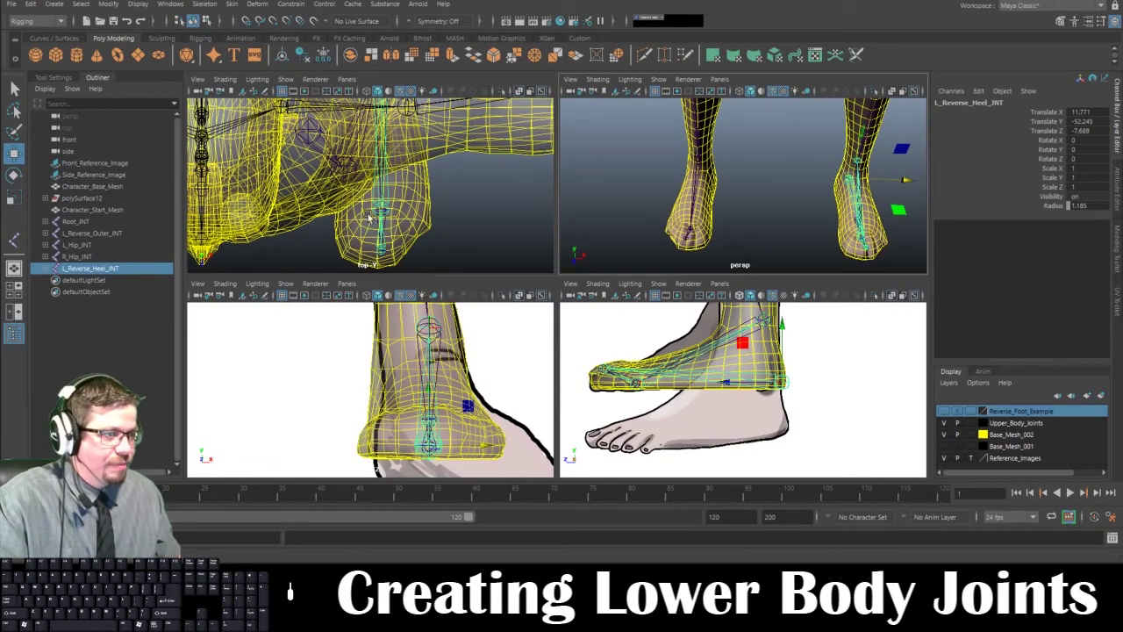
scroll(372, 225, "down", 1, "alt")
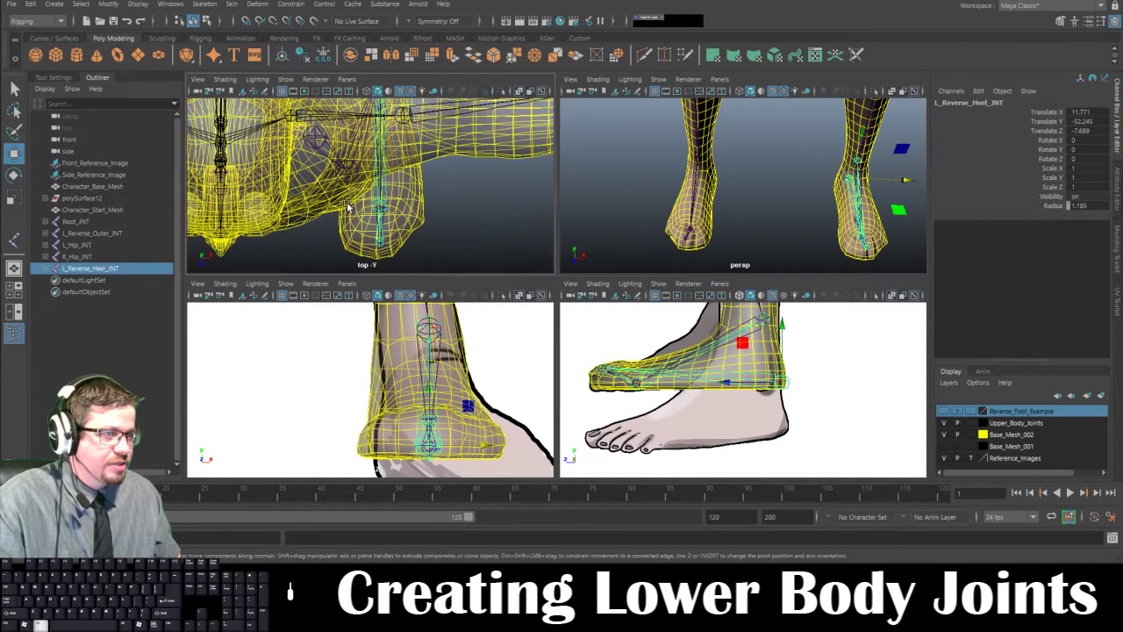
left_click_drag(349, 211, 354, 217, "alt")
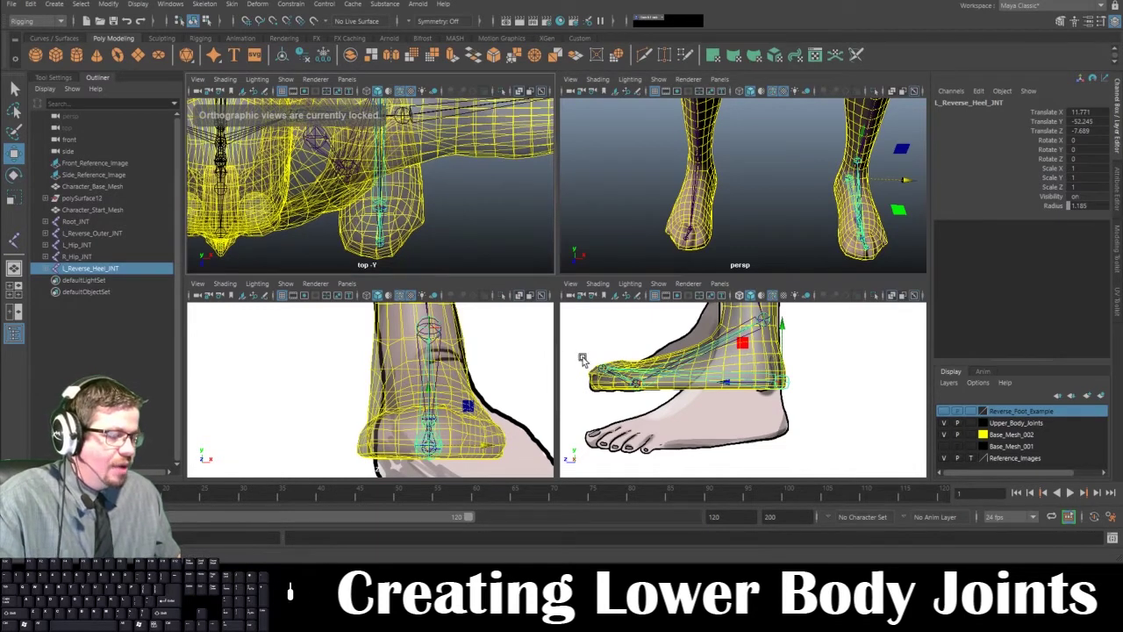
middle_click_drag(424, 181, 453, 240, "alt")
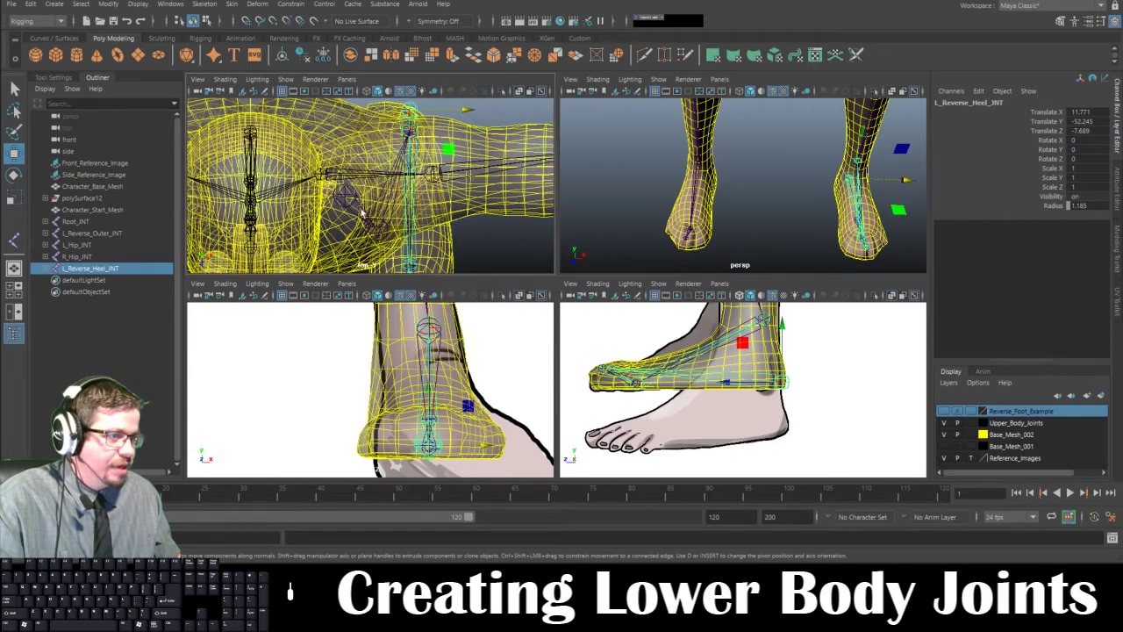
left_click(343, 199)
left_click_drag(802, 143, 360, 171, "alt")
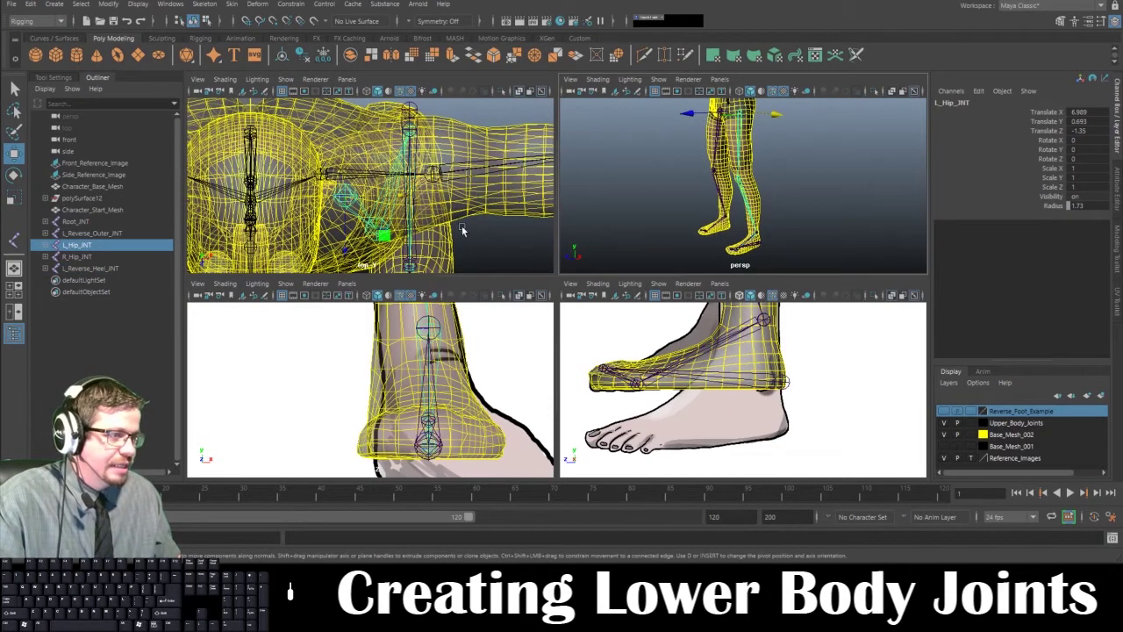
left_click(481, 244)
middle_click_drag(414, 197, 437, 194, "alt")
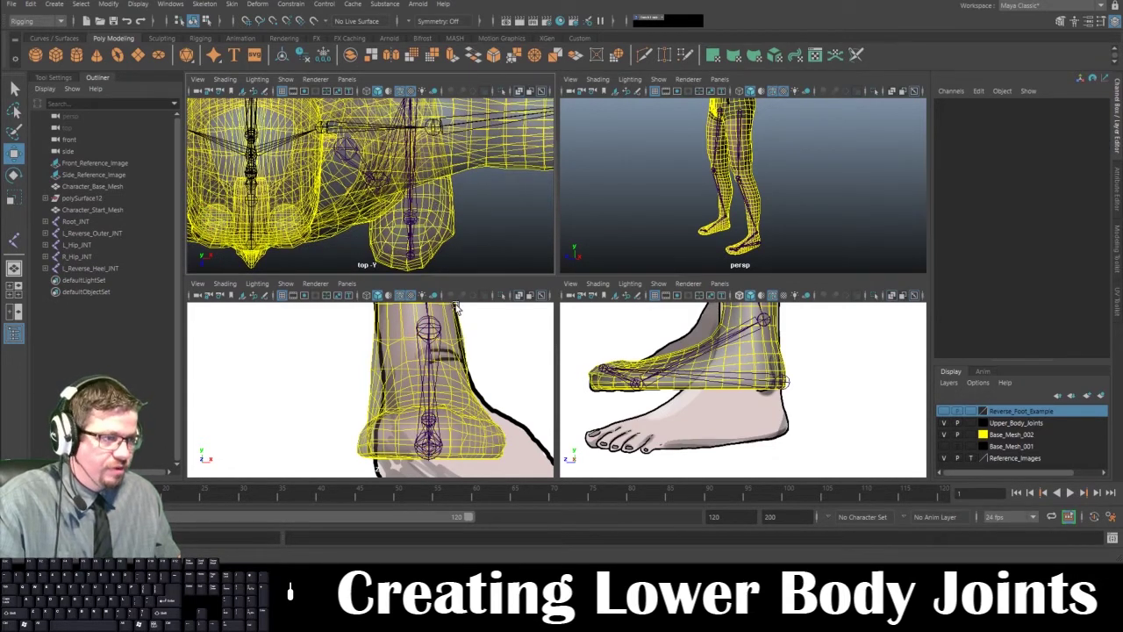
- Start the Create Joints tool in an enlarged front view of the left foot
key("space")
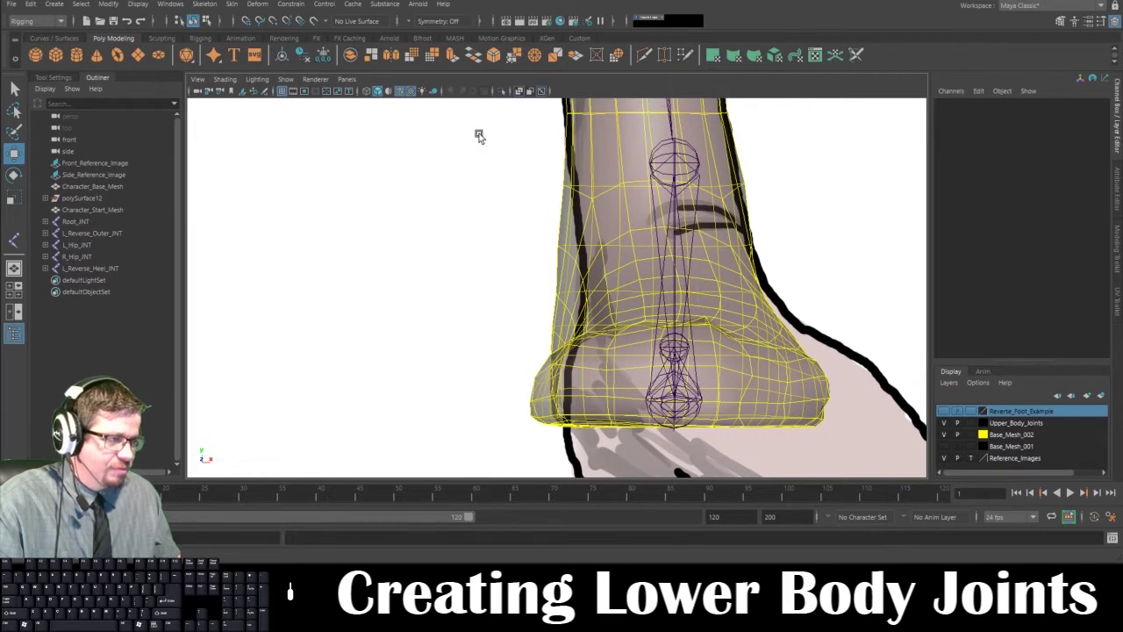
left_click(207, 4)
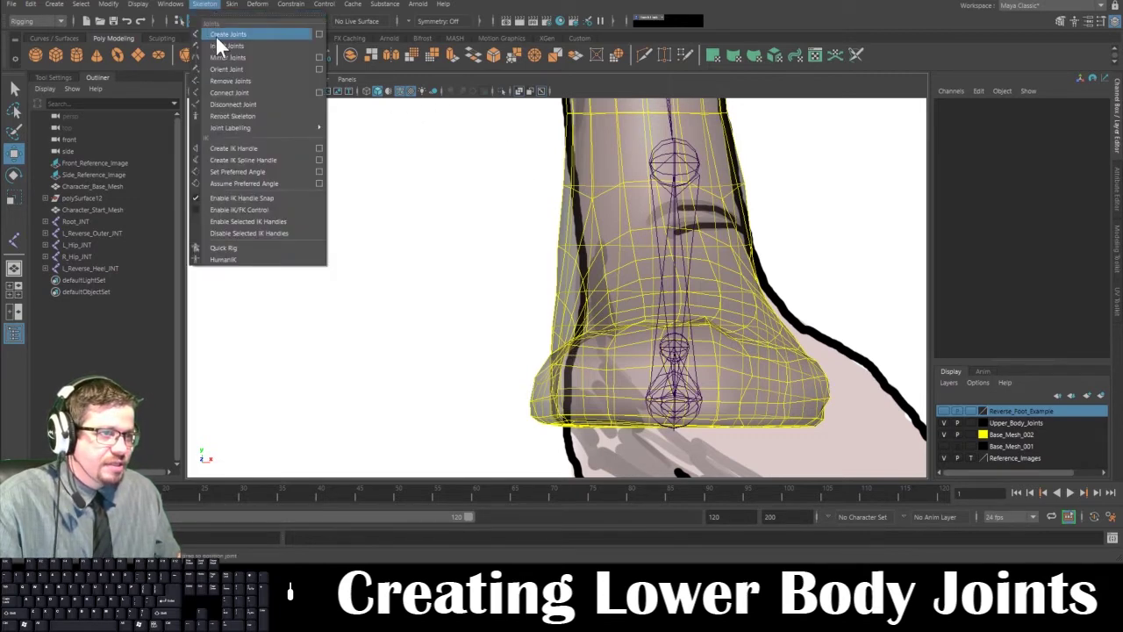
left_click(221, 34)
left_click(536, 365)
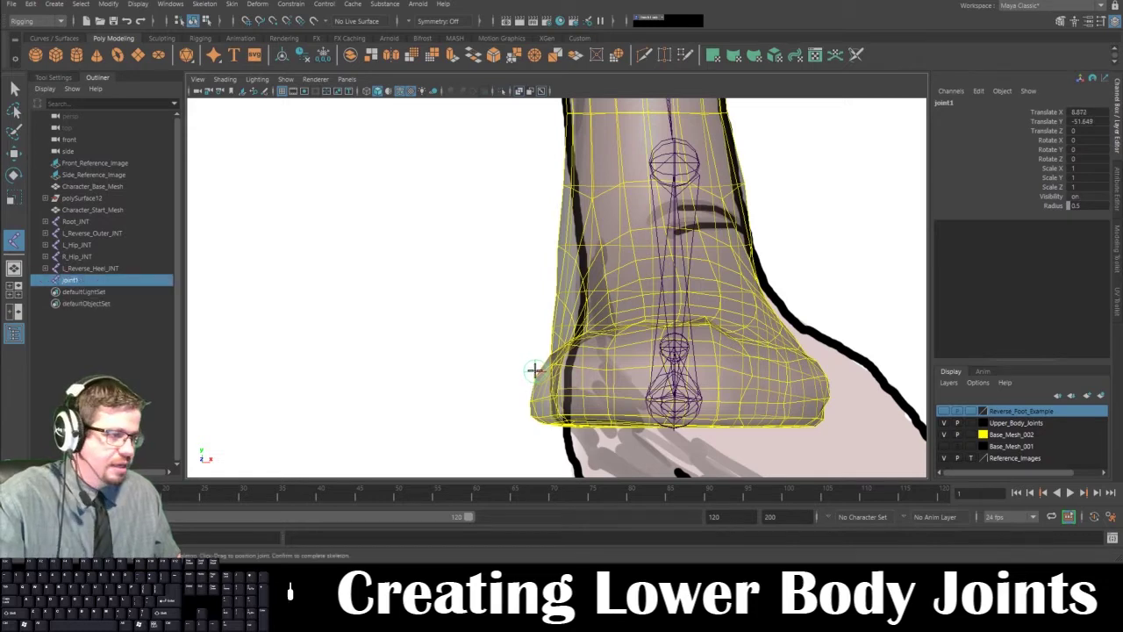
middle_click_drag(534, 370, 826, 369)
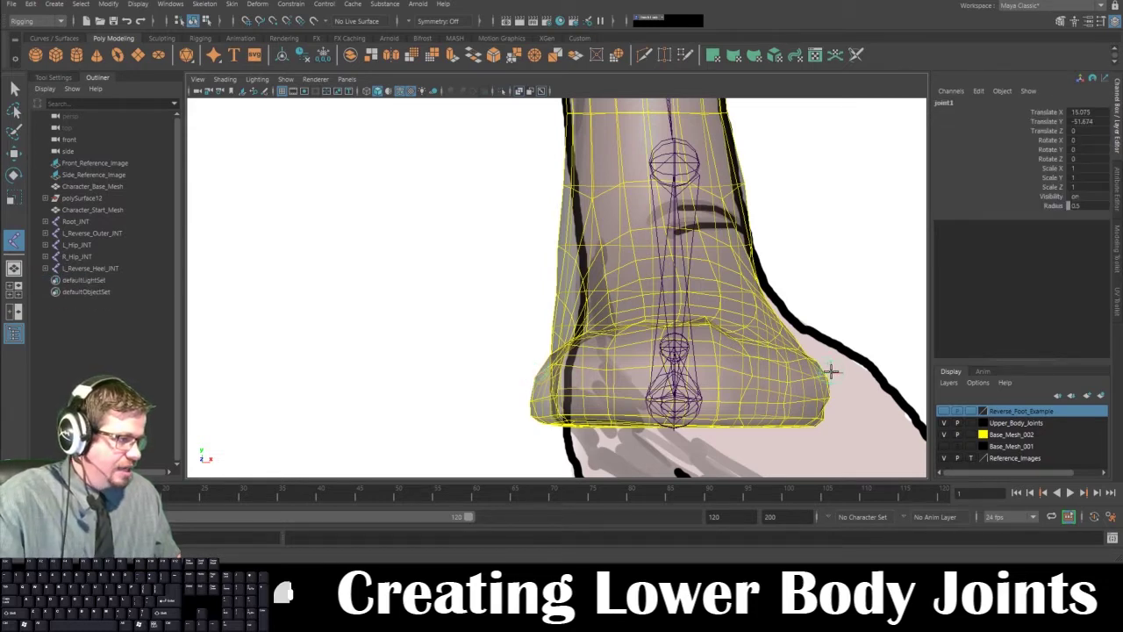
key("Return")
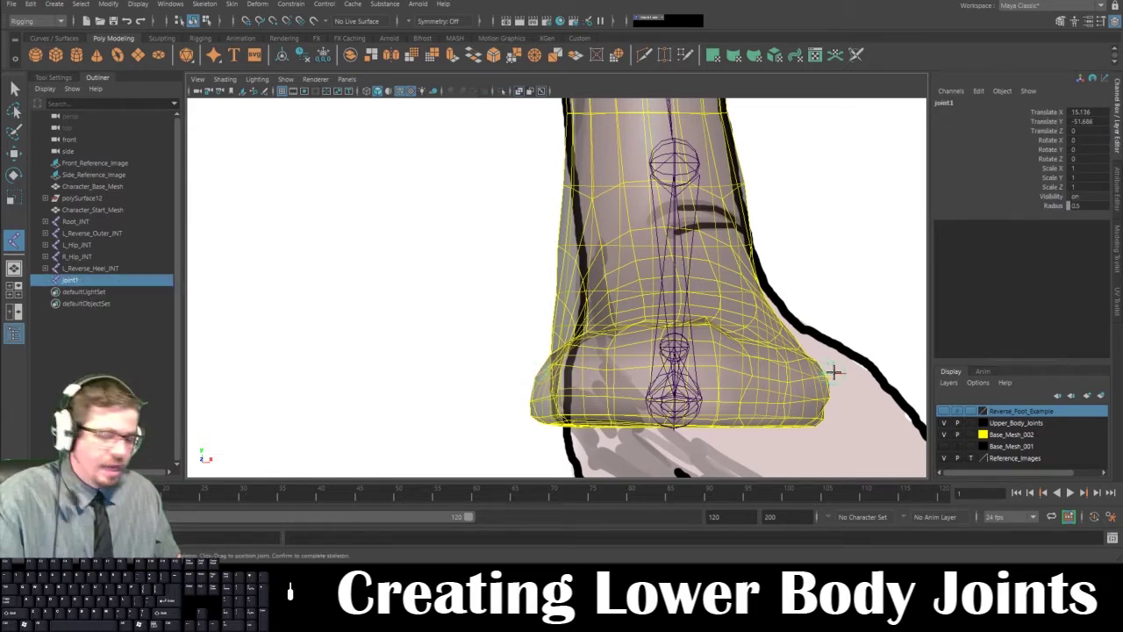
key("ctrl+z")
left_click_drag(829, 340, 826, 367)
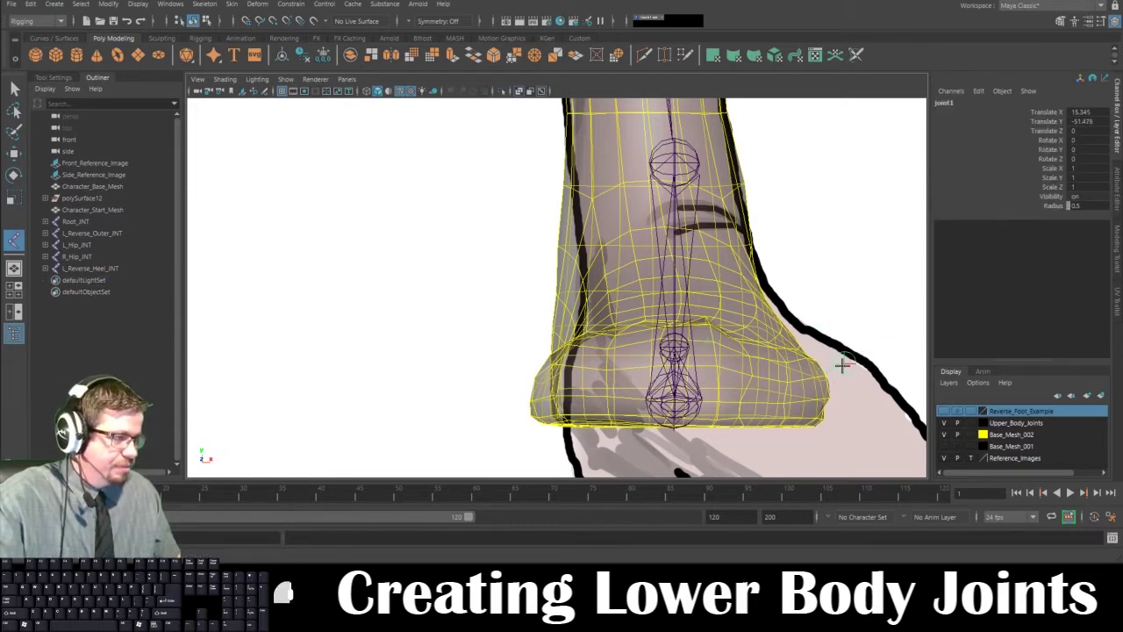
middle_click_drag(840, 365, 838, 371)
key("Return")
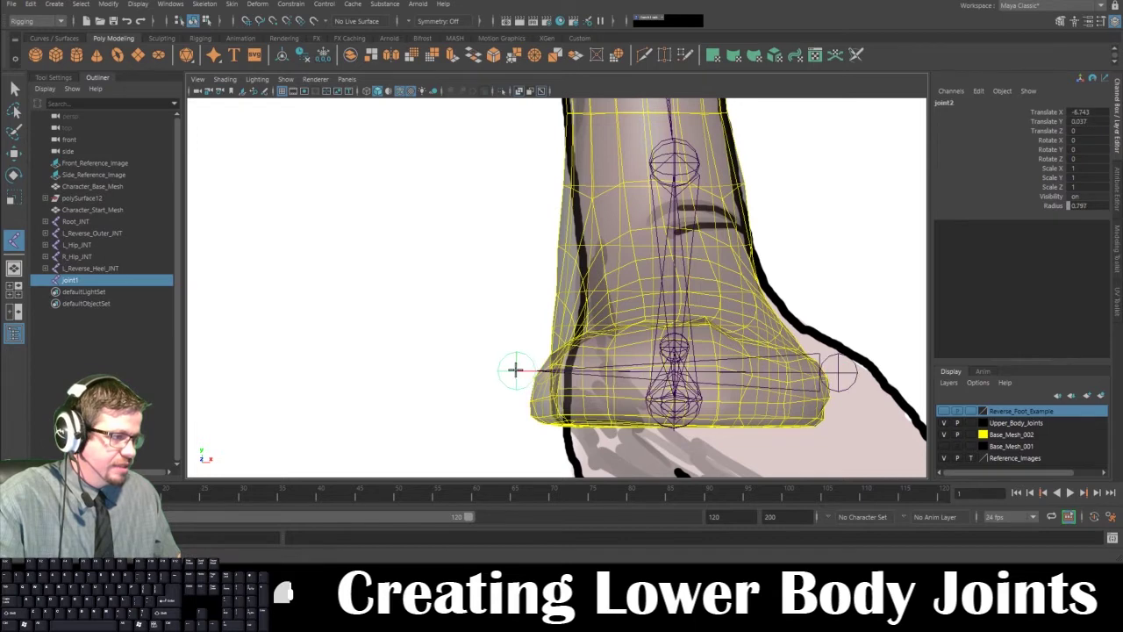
key("ctrl+z")
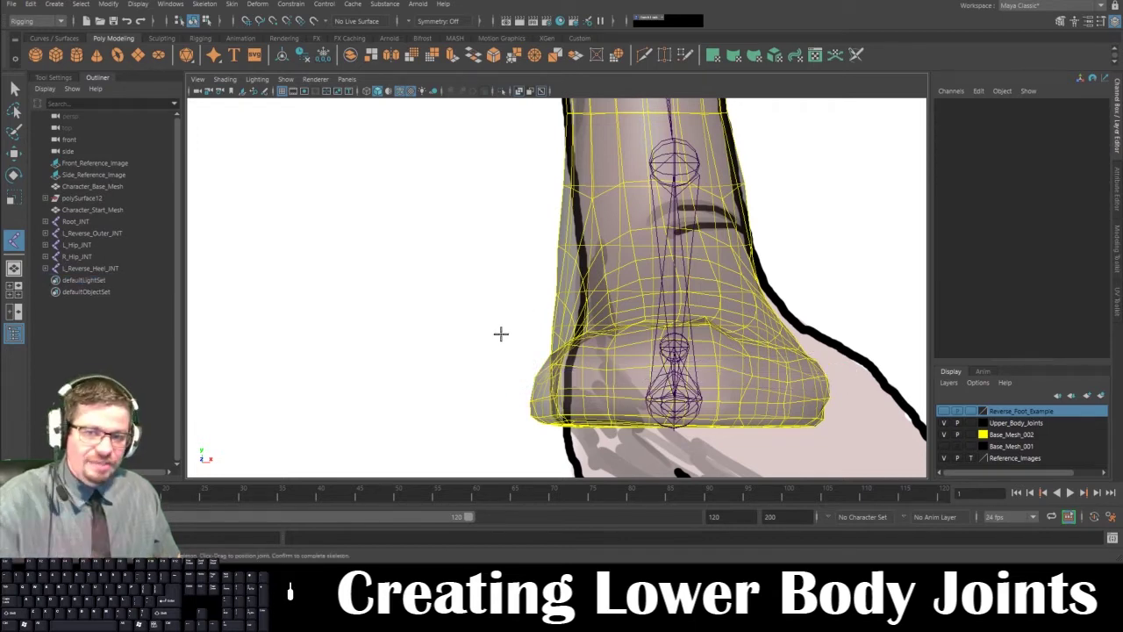
- Draw a two-joint chain across the left foot in the front view, from its outer side at about X 15.03 to its inner side
left_click_drag(818, 358, 830, 364)
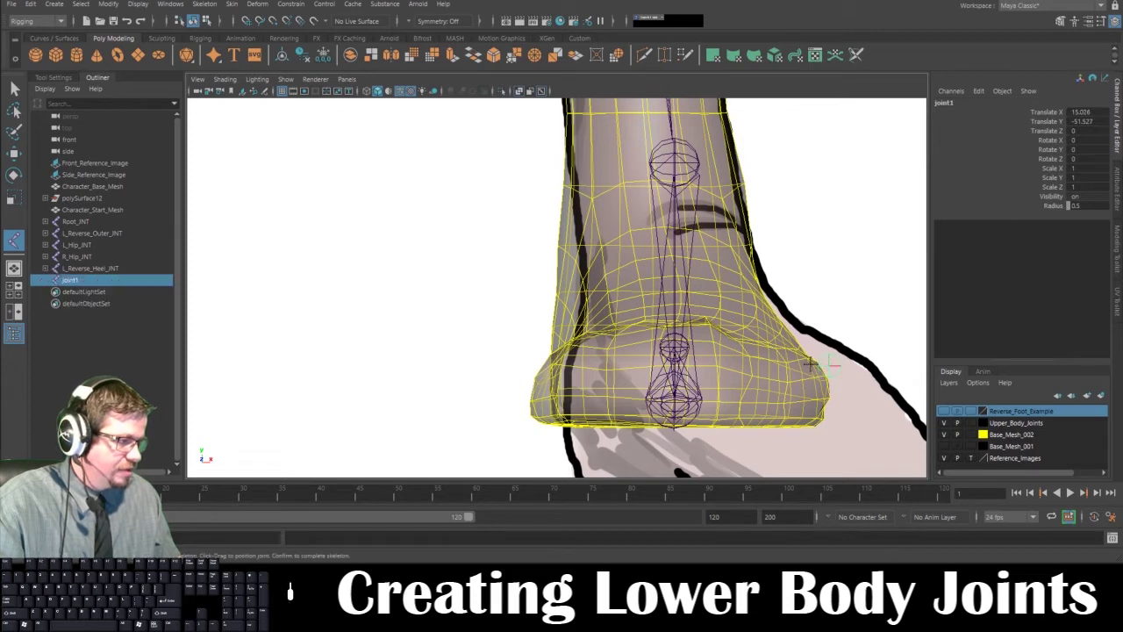
left_click_drag(533, 364, 521, 370)
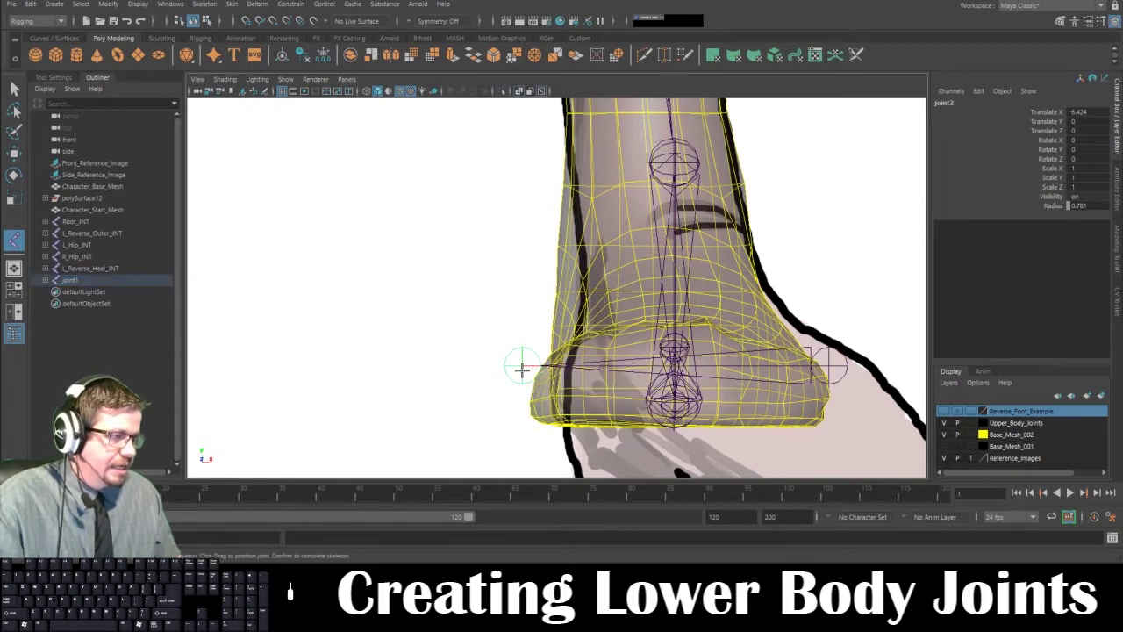
key("Return")
key("w")
- Name the root joint of the new side chain, at the foot's outer side, L_Reverse_Outer_JNT
left_click(944, 103)
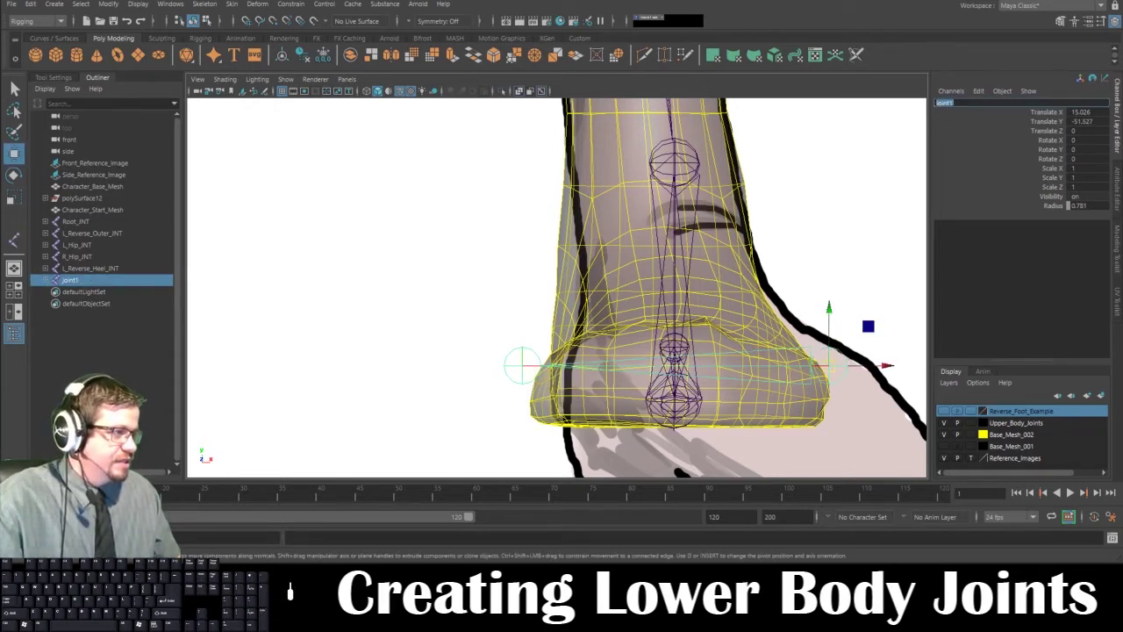
type("L")
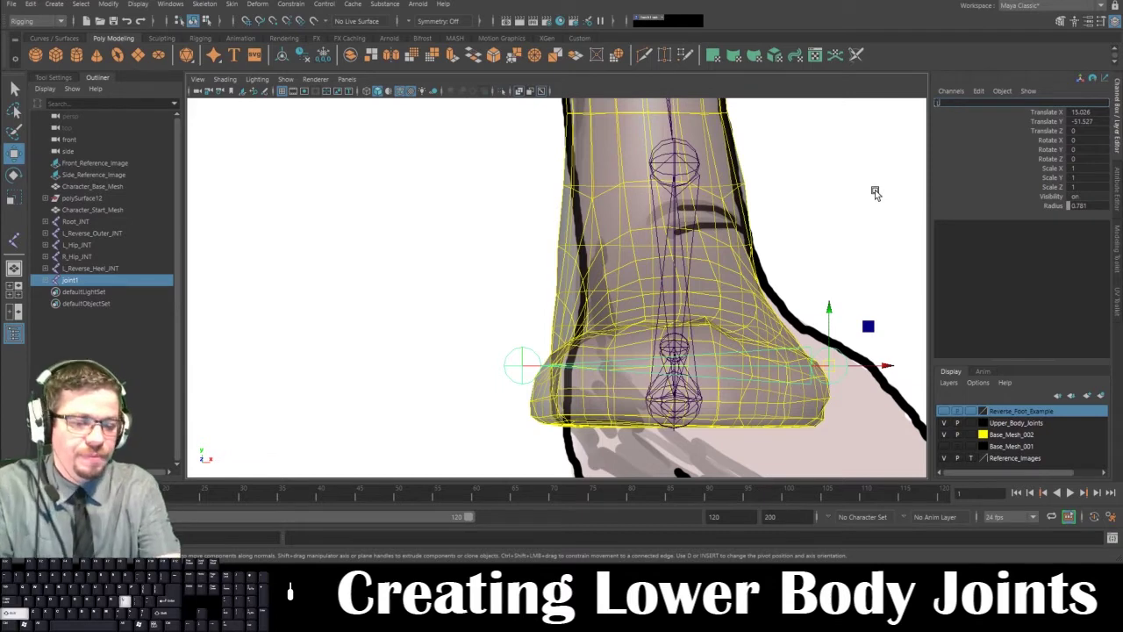
type("_Reverse_")
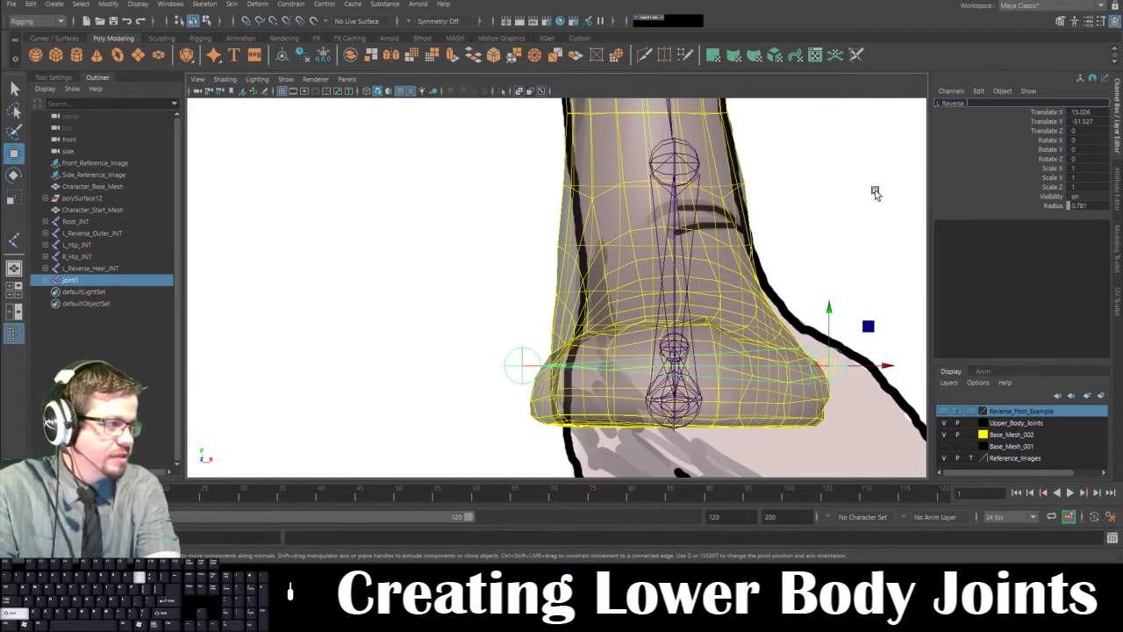
type("OOuter_")
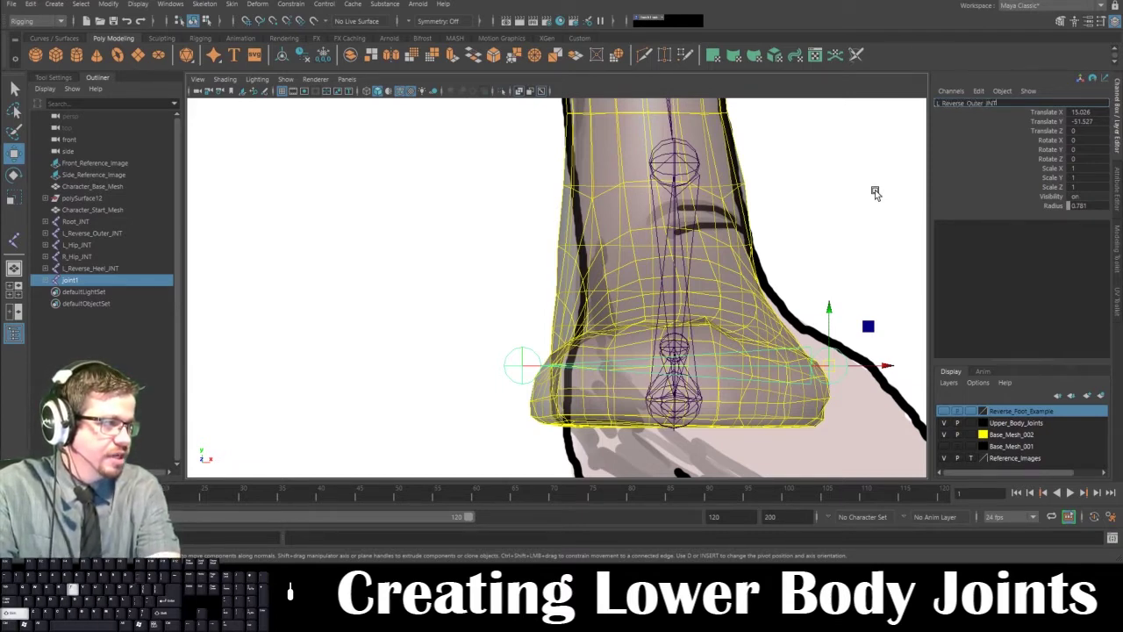
type("INT")
key("Return")
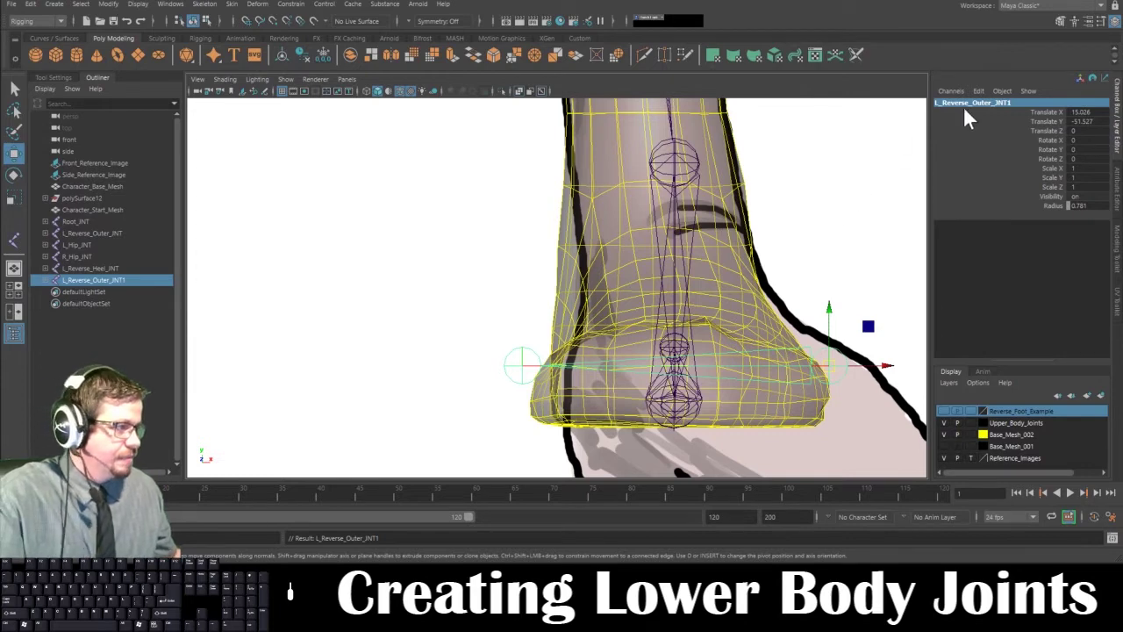
left_click(1004, 102)
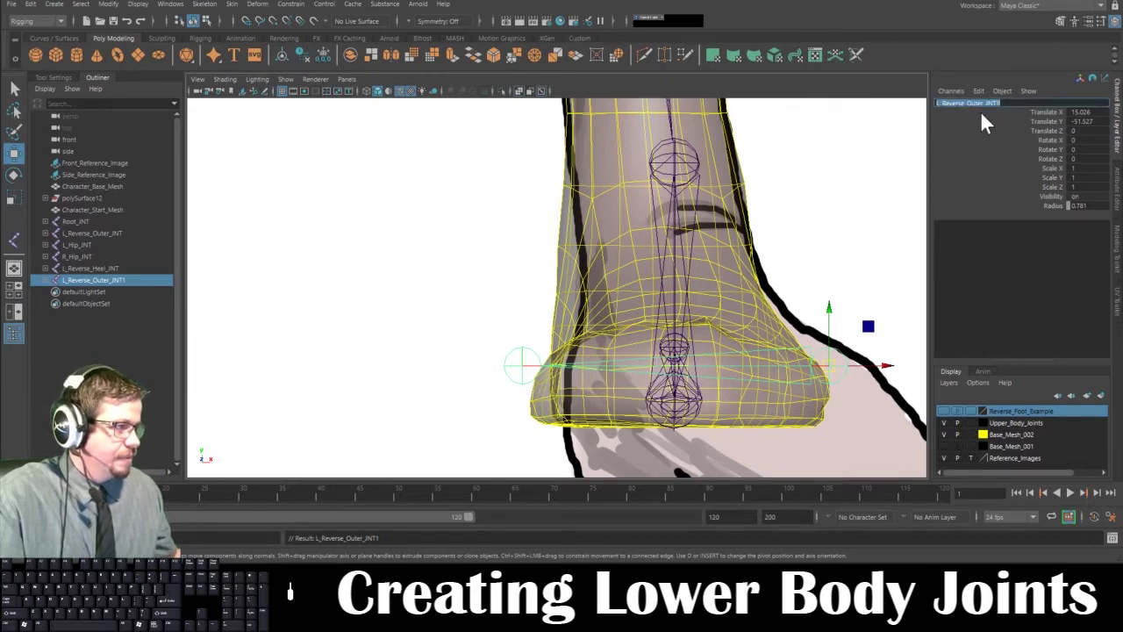
left_click(871, 277)
- Show the Reverse_Foot_Example layer and rename the example's outer joint as L_Reverse_Outer_JNT_001
middle_click_drag(869, 278, 439, 285, "alt")
middle_click_drag(775, 314, 524, 310, "alt")
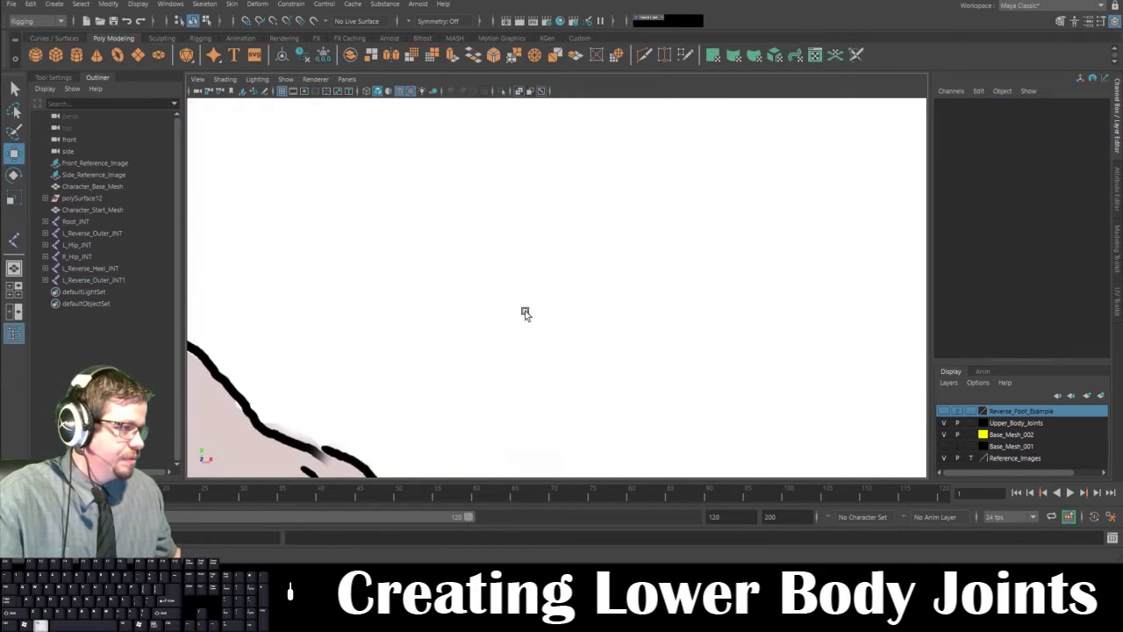
left_click(945, 410)
right_click_drag(729, 317, 527, 309, "alt")
left_click(686, 304, "alt")
left_click(694, 315)
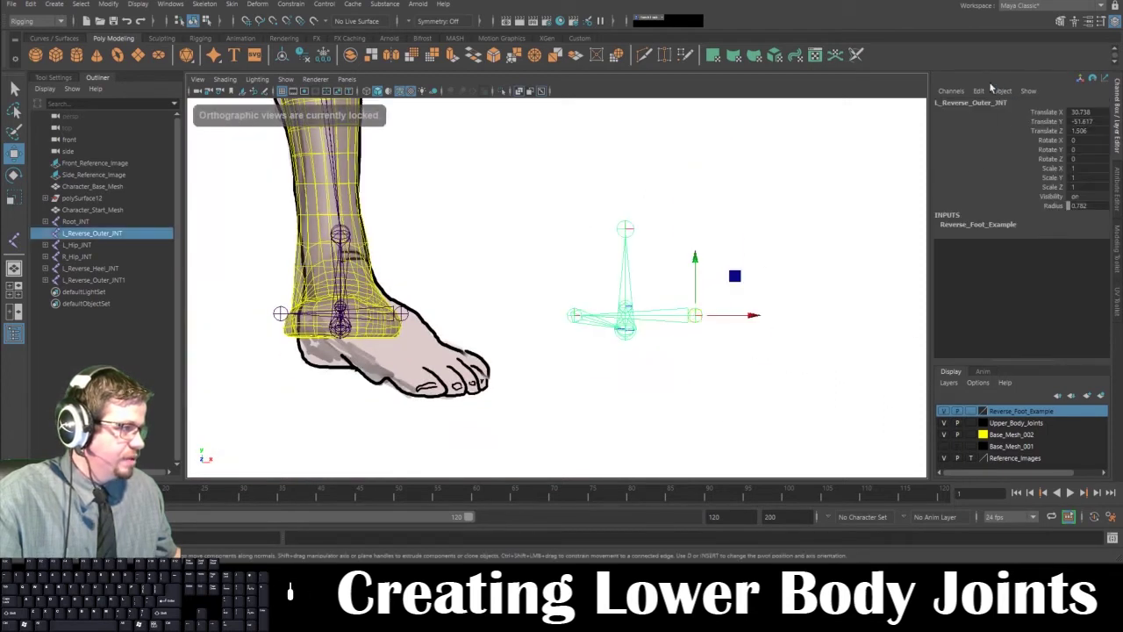
left_click(992, 103)
left_click(1000, 102)
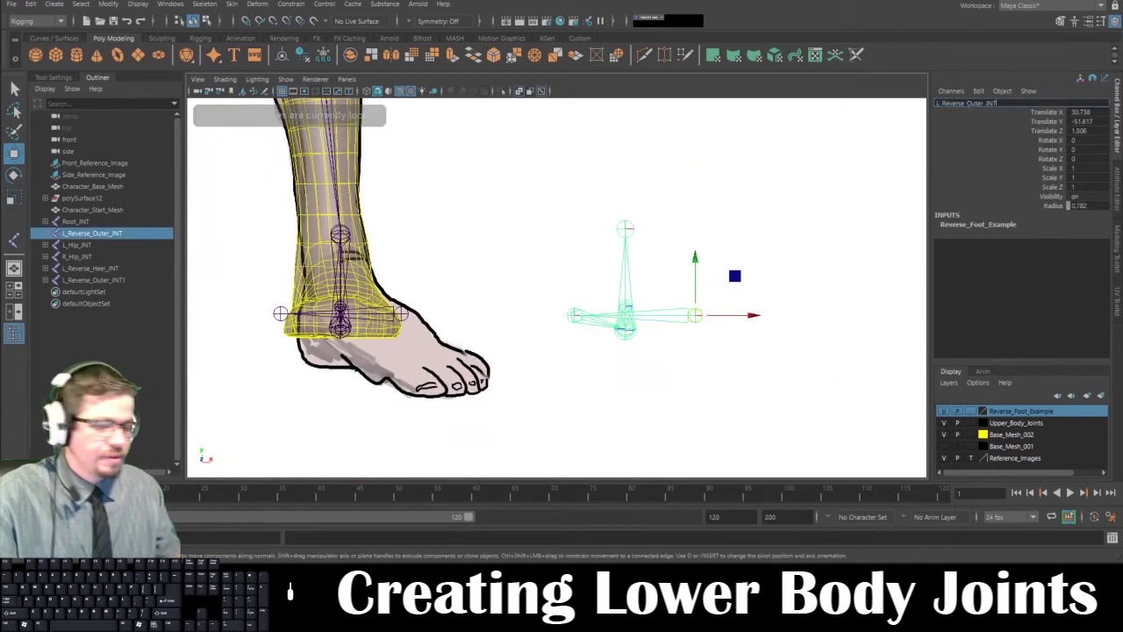
type("_001")
key("Return")
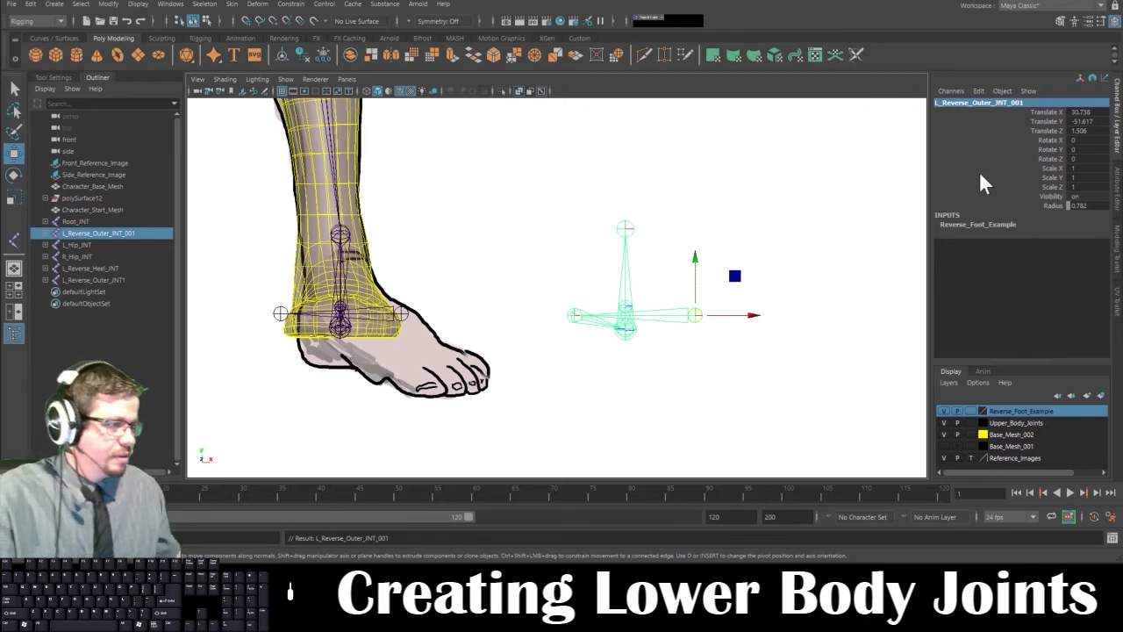
- Rename the inner joint of the example reverse foot as L_Reverse_Inner_JNT_001
left_click(573, 315)
left_click(965, 103)
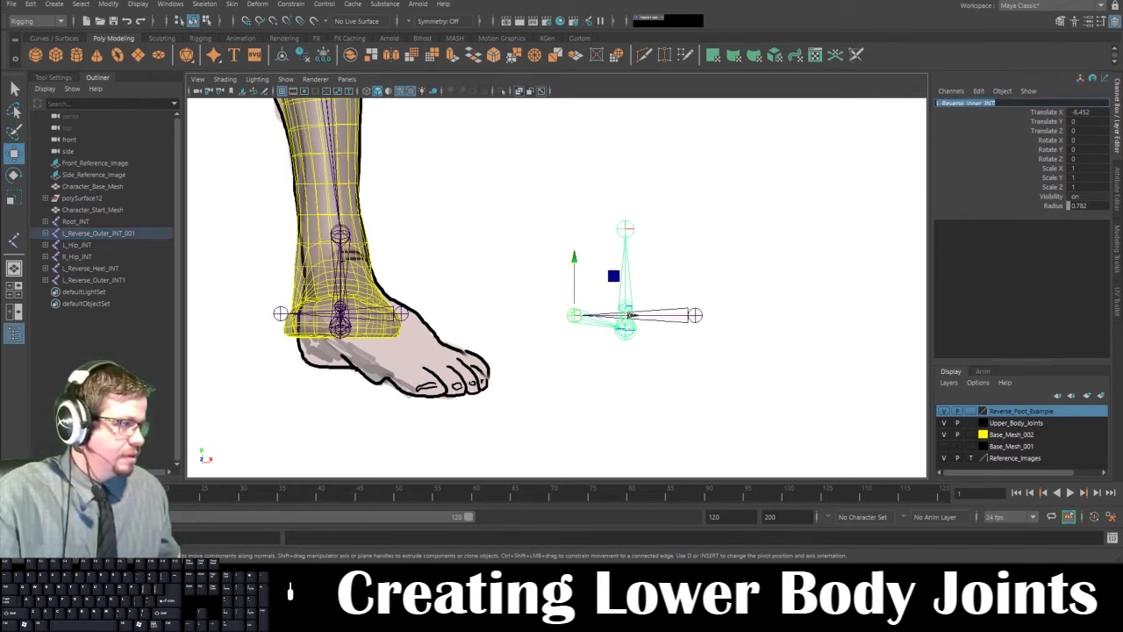
left_click(1001, 103)
type("_0")
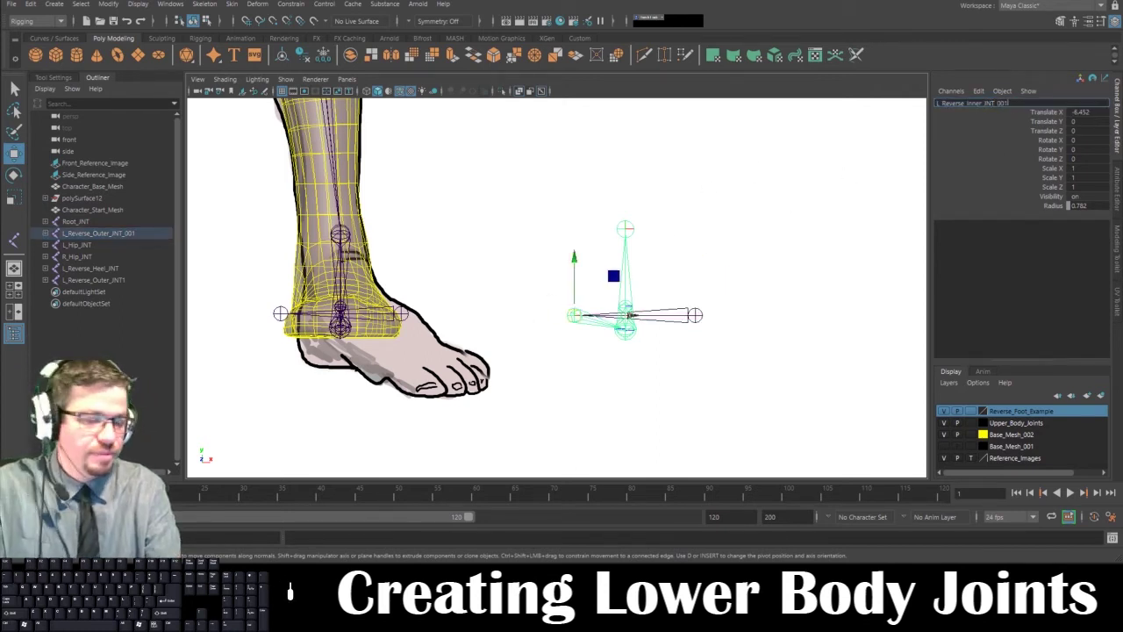
type("01")
key("Return")
- Hide the Reverse_Foot_Example layer and remove the trailing number so the character's outer joint is named L_Reverse_Outer_JNT
left_click(790, 358)
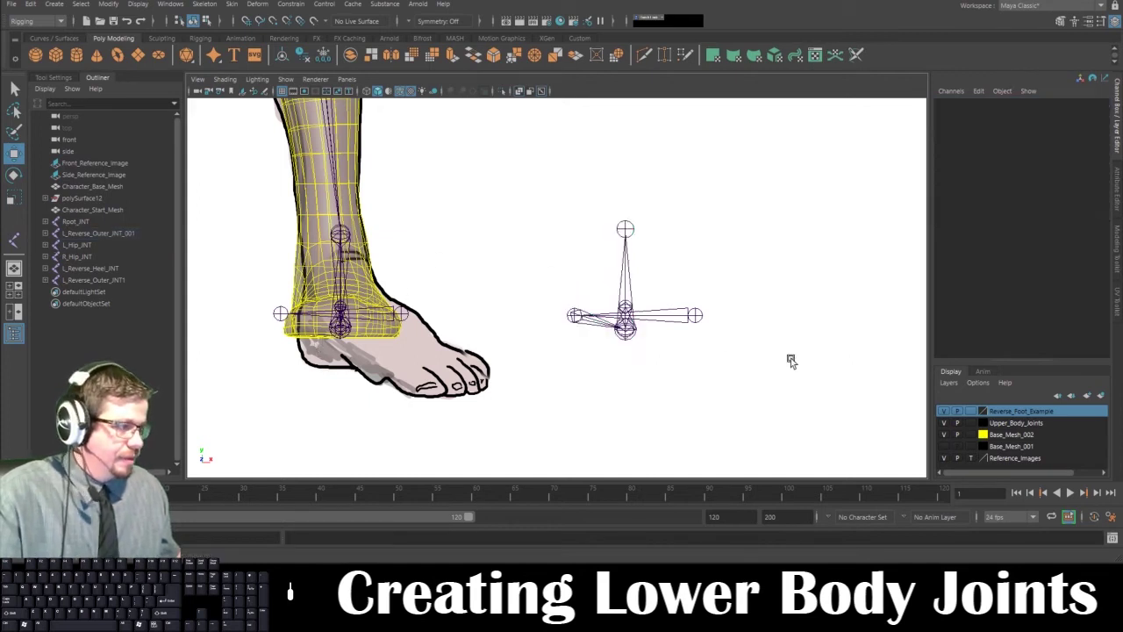
left_click(944, 411)
middle_click_drag(496, 294, 680, 295, "alt")
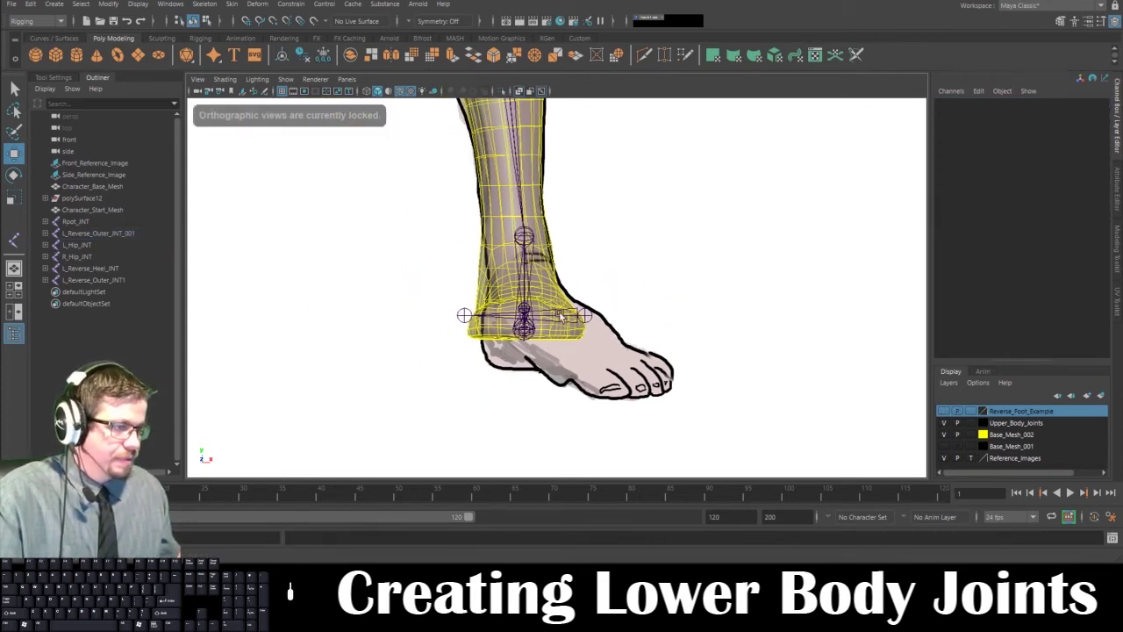
left_click(585, 314)
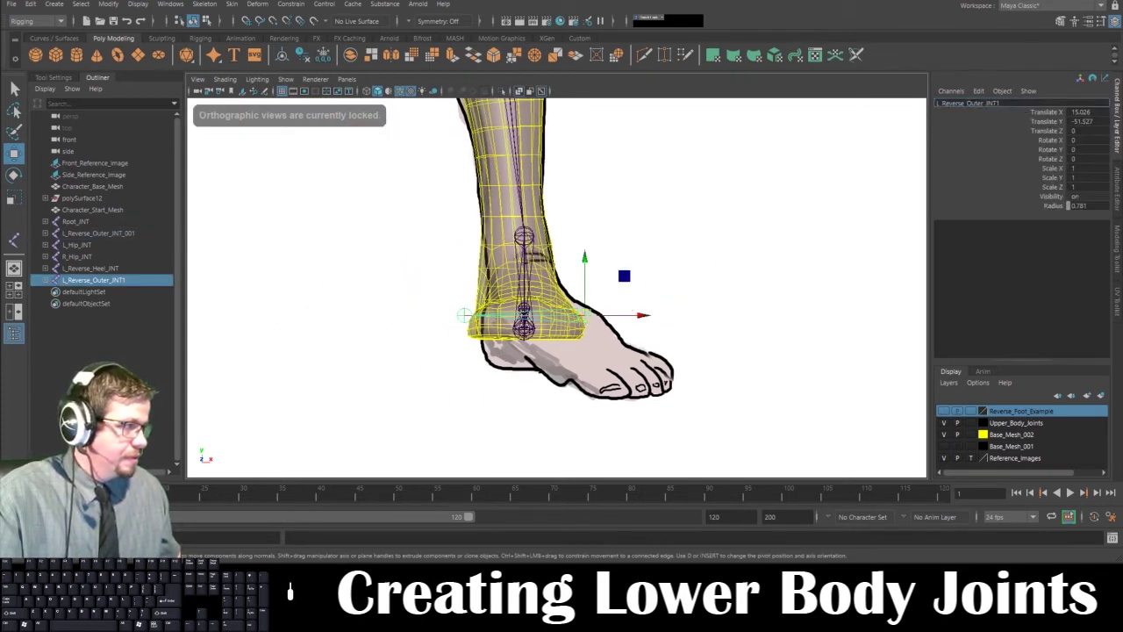
key("BackSpace")
key("Return")
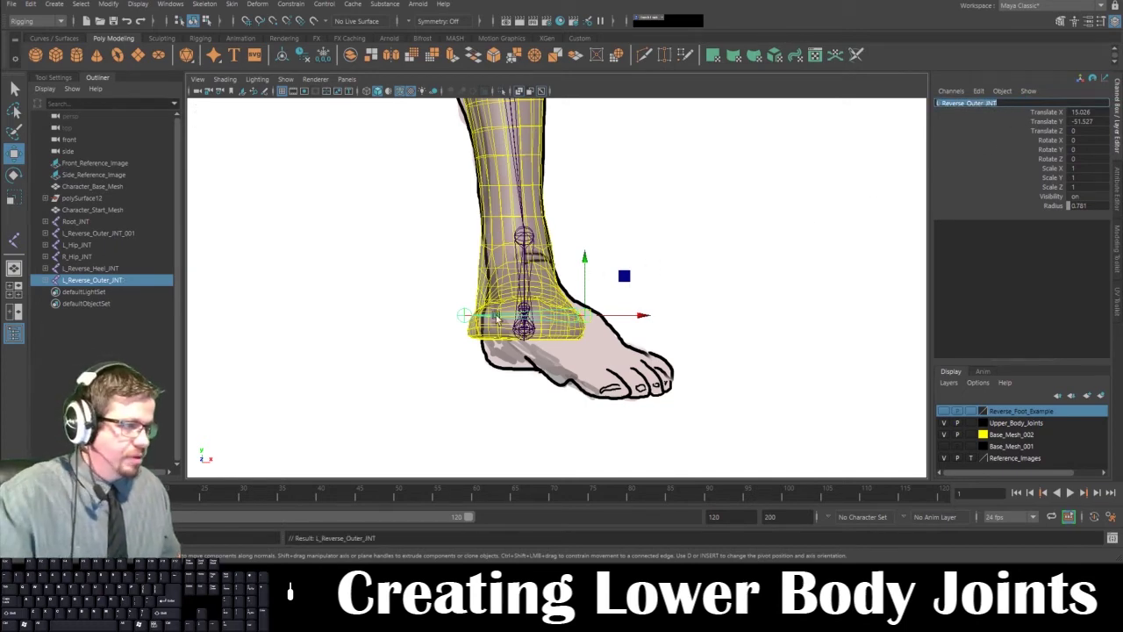
- Rename the end joint of the side chain, at the foot's inner side, as L_Reverse_Inner_JNT
left_click(462, 316)
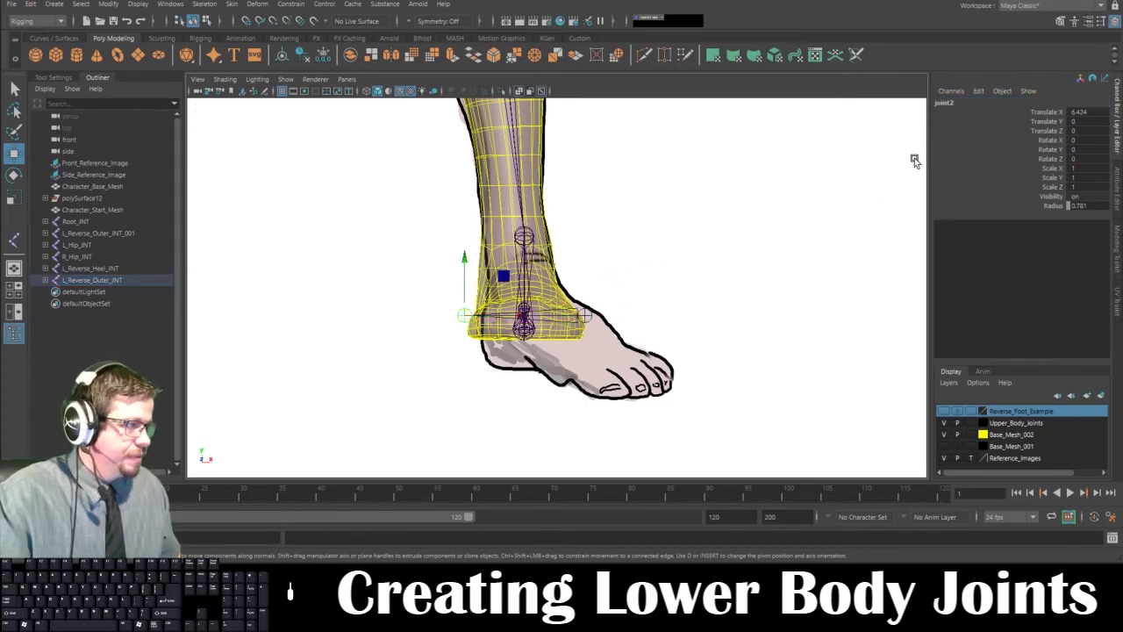
left_click(973, 102)
type("L_Re")
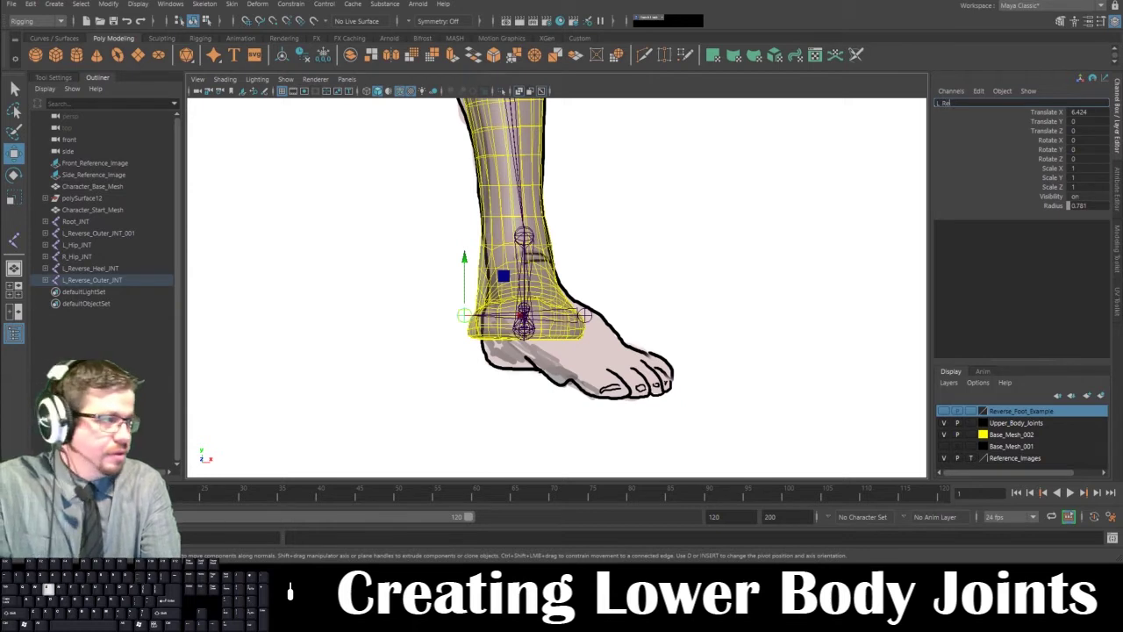
type("verse_Inner")
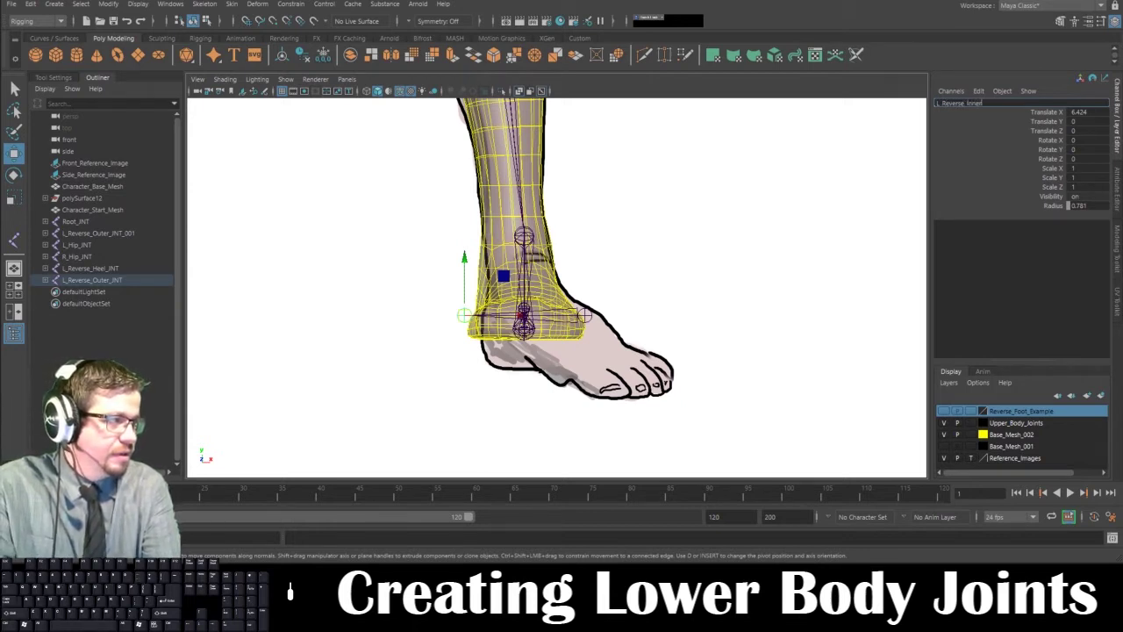
type("_INT")
key("Return")
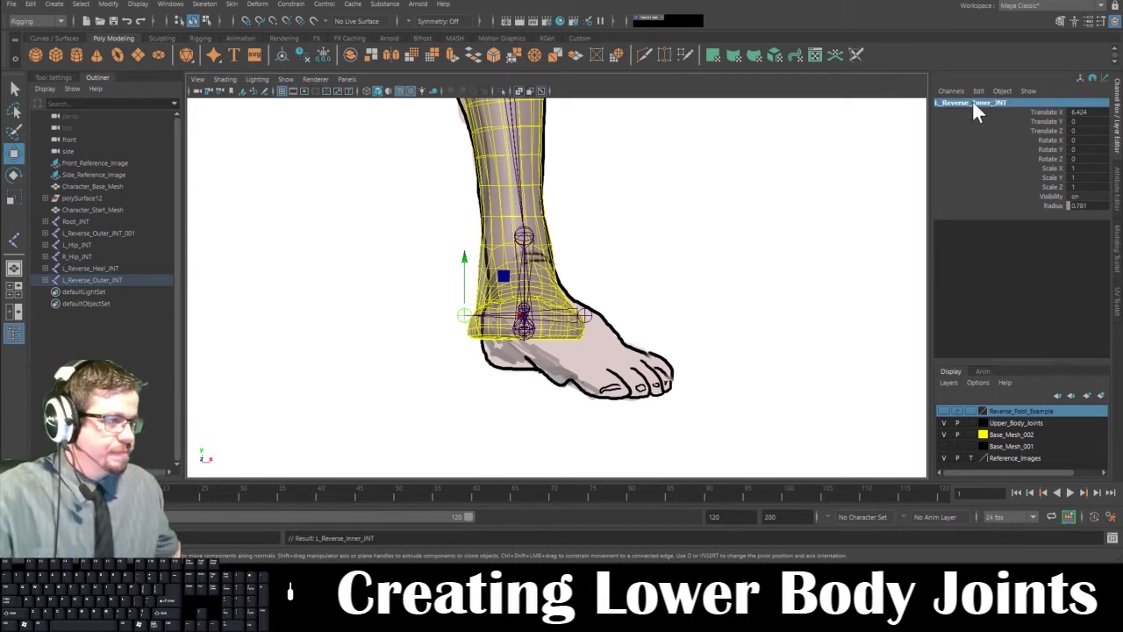
- Move the side chain by its outer joint forward along the foot in the perspective view, to a Translate Z of about 1.22
key("space")
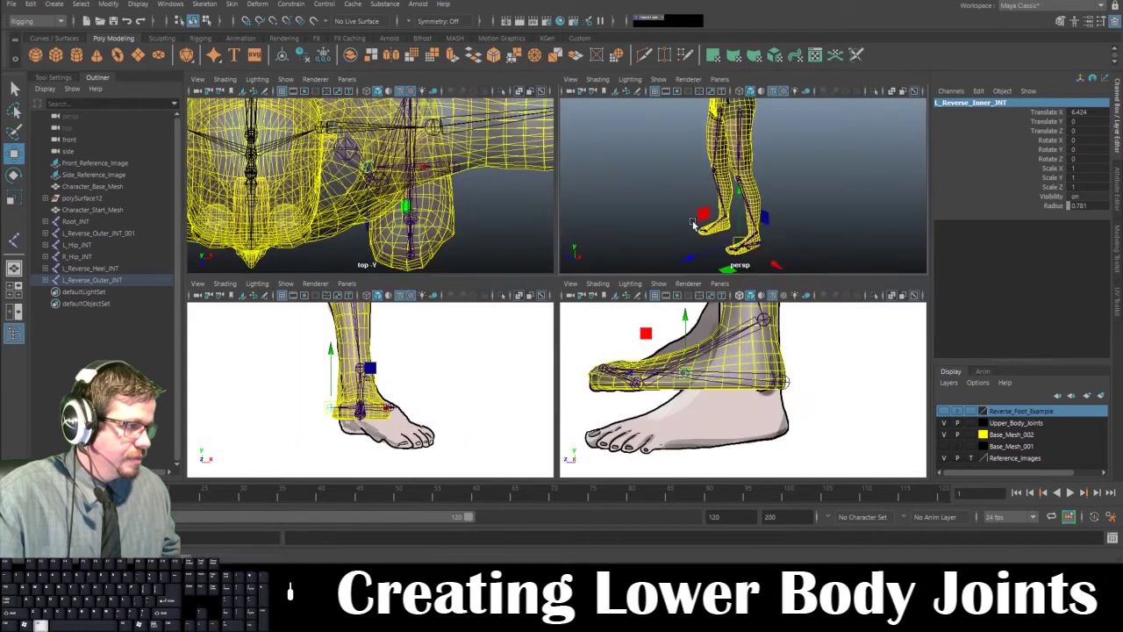
left_click_drag(693, 224, 661, 143, "alt")
right_click_drag(662, 143, 634, 205, "alt")
middle_click_drag(634, 205, 774, 200, "alt")
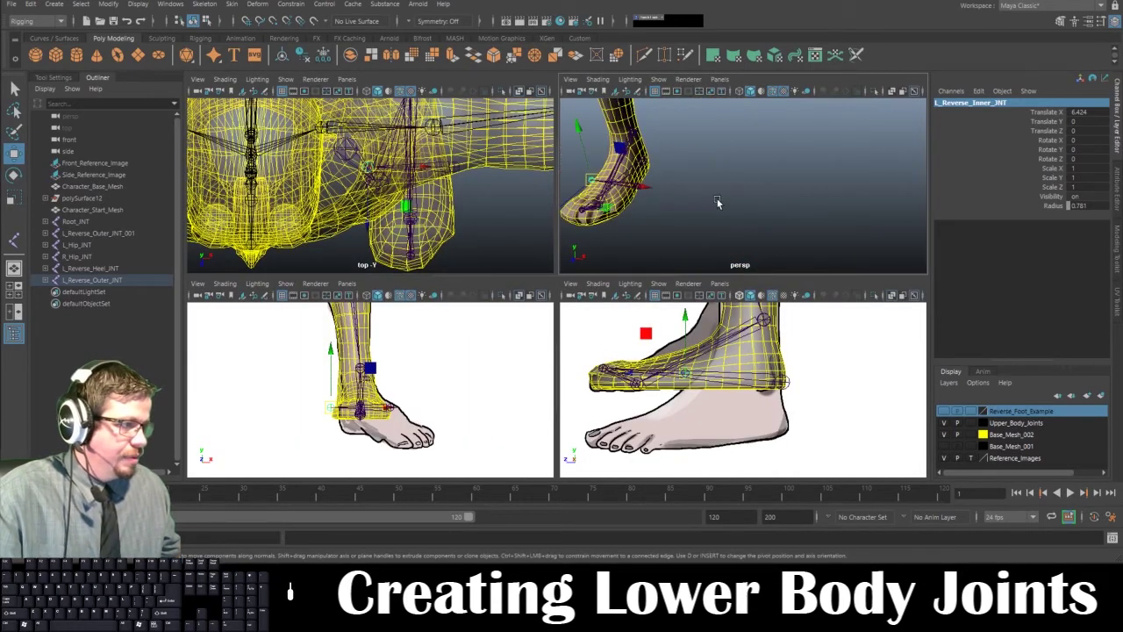
key("space")
left_click_drag(703, 204, 651, 367, "alt")
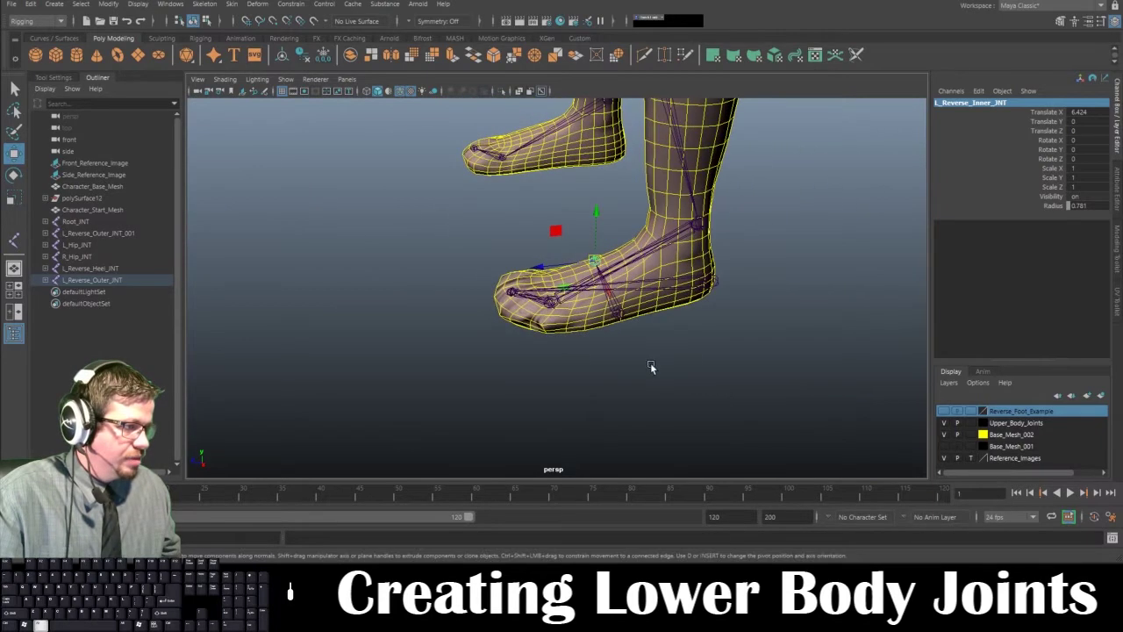
left_click(619, 320)
left_click_drag(579, 326, 619, 346)
key("ctrl+z")
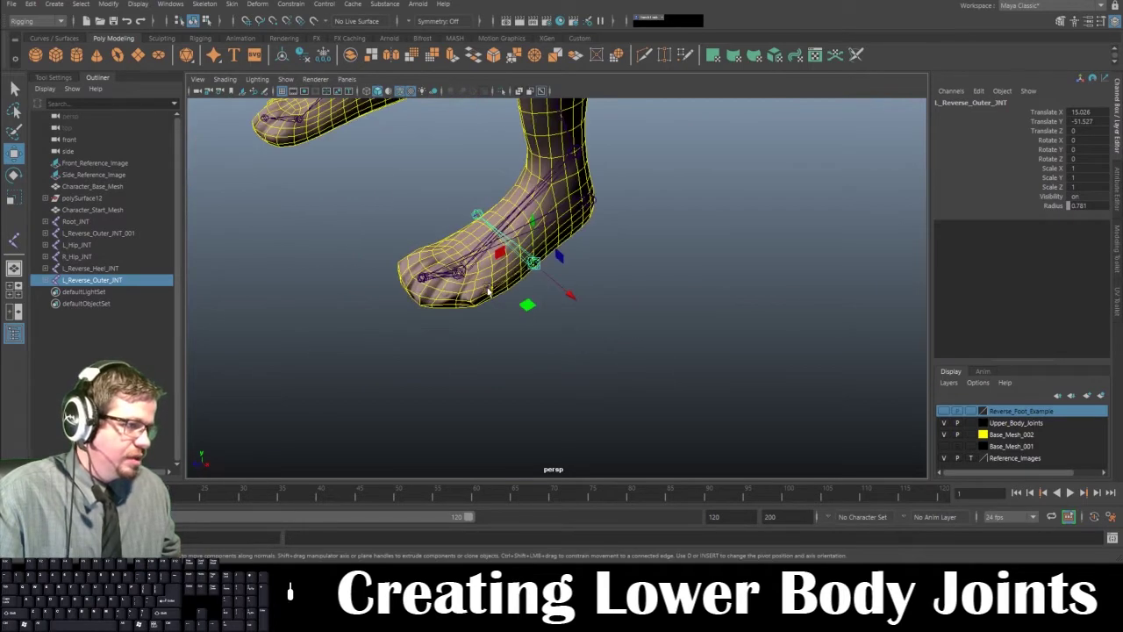
mouse_move(489, 291)
left_mouse_down()
mouse_move(474, 303)
mouse_move(592, 296)
mouse_move(552, 306)
mouse_move(622, 321)
mouse_move(496, 283)
mouse_move(491, 299)
mouse_move(501, 299)
left_mouse_up()
left_click_drag(534, 343, 632, 414, "alt")
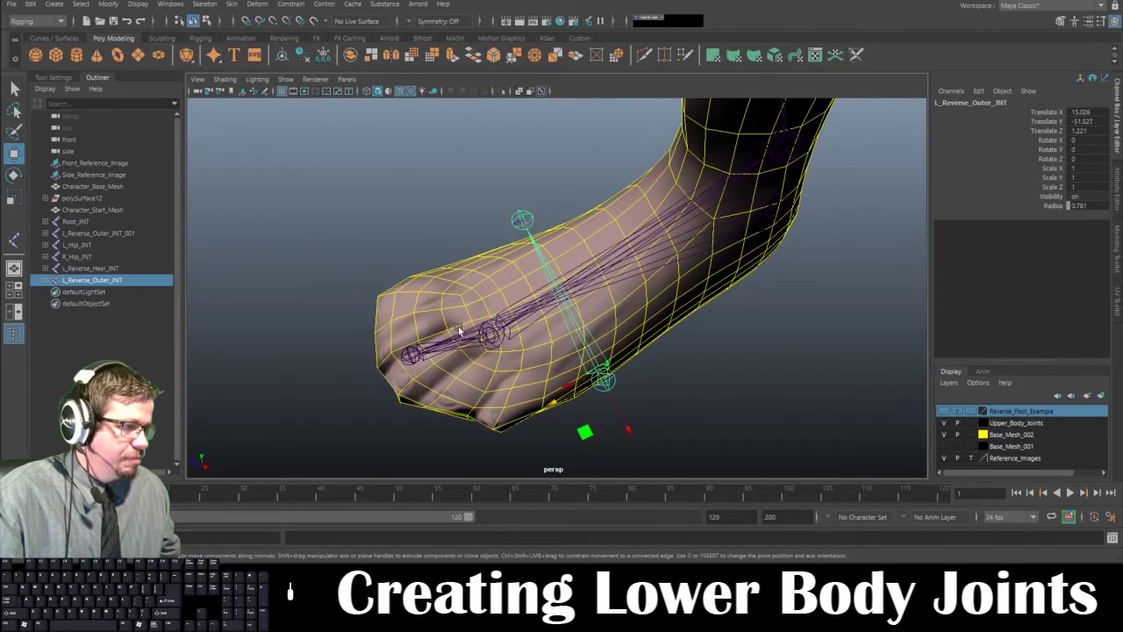
- Test-rotate the outer joint and the inner joint of the character's side chain, undoing each rotation
left_click_drag(458, 331, 568, 342, "alt")
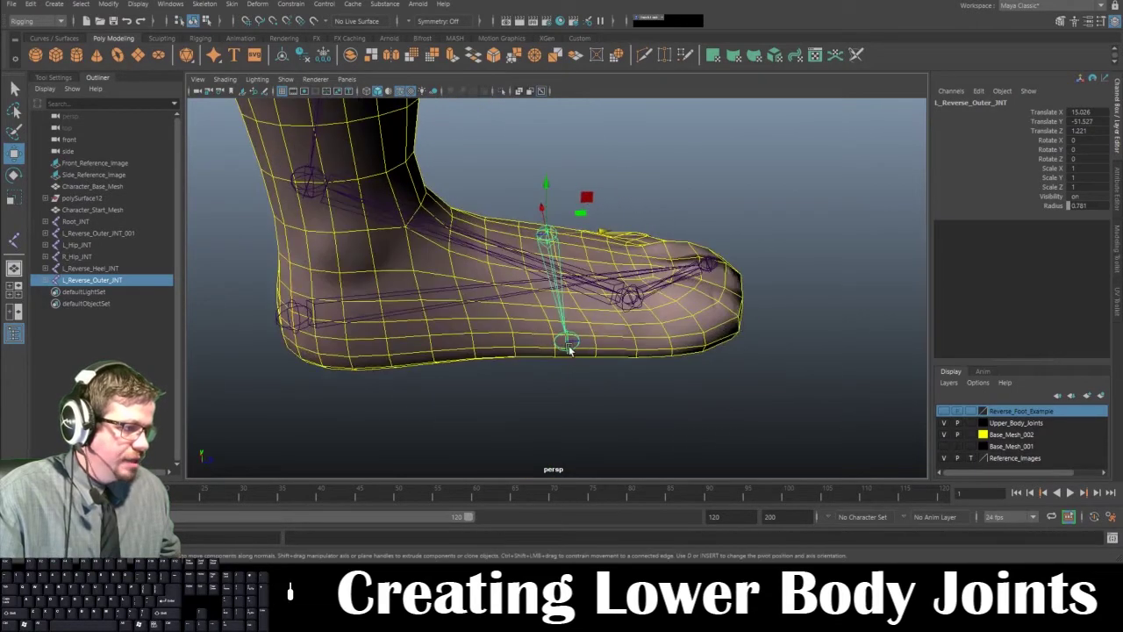
left_click(569, 348)
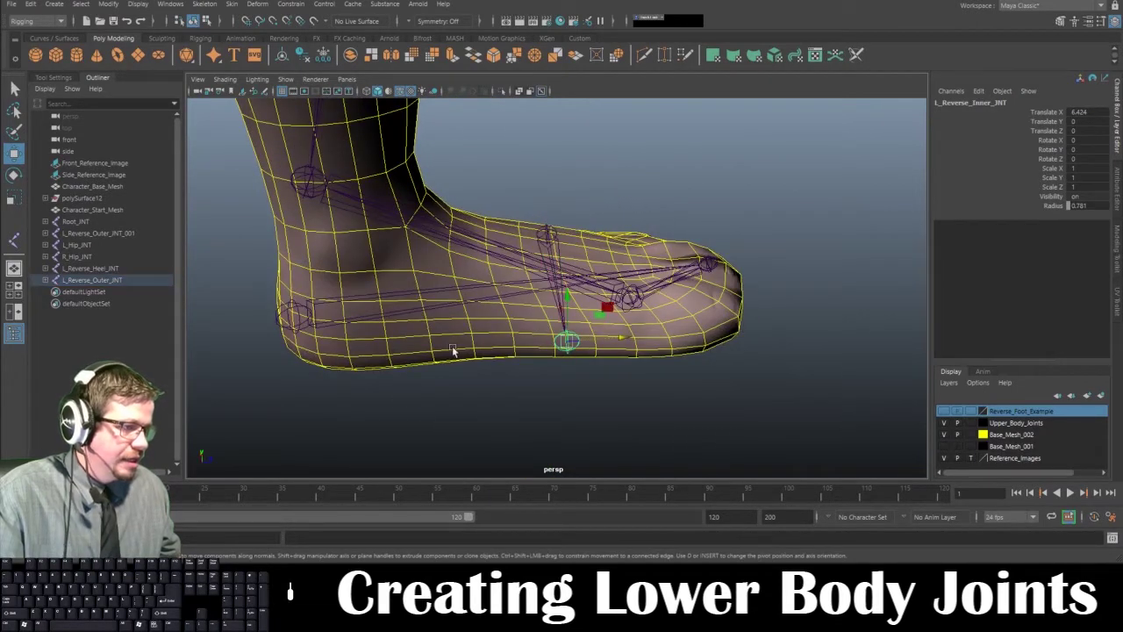
left_click(550, 235)
left_click_drag(557, 250, 419, 263, "alt")
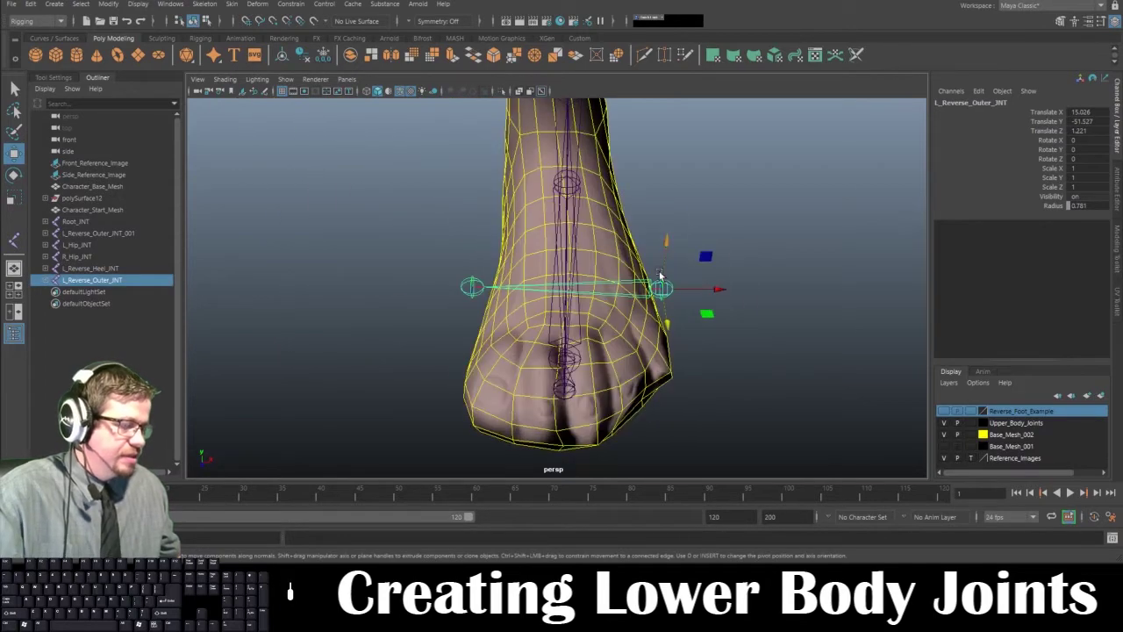
key("e")
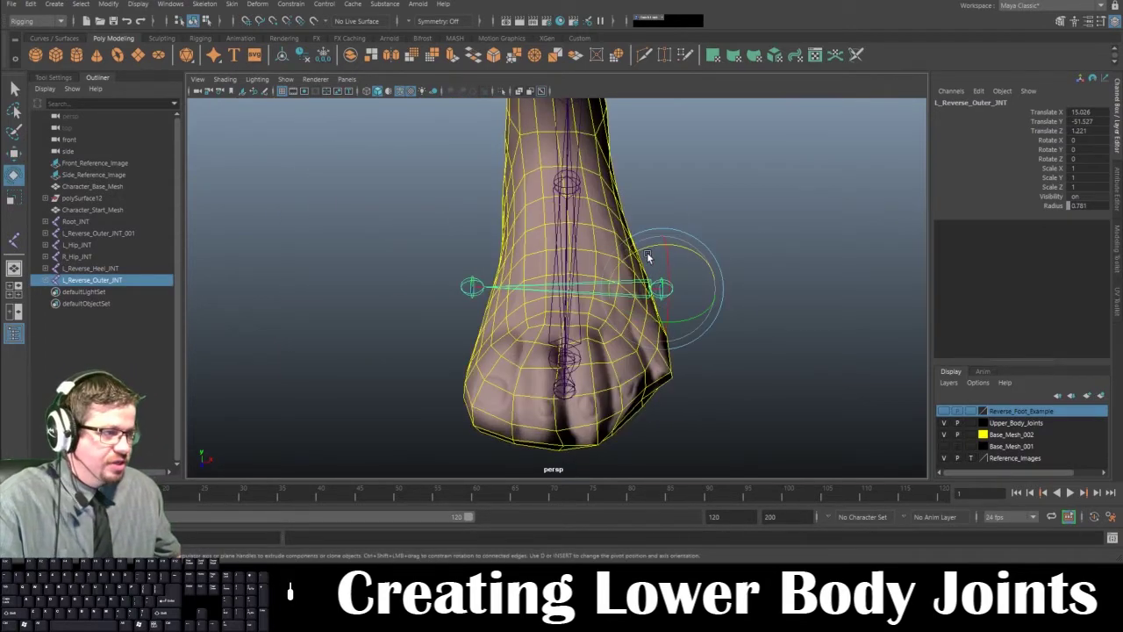
mouse_move(657, 250)
left_mouse_down()
mouse_move(714, 254)
mouse_move(599, 255)
mouse_move(726, 249)
mouse_move(659, 251)
left_mouse_up()
key("ctrl+z")
left_click(476, 285)
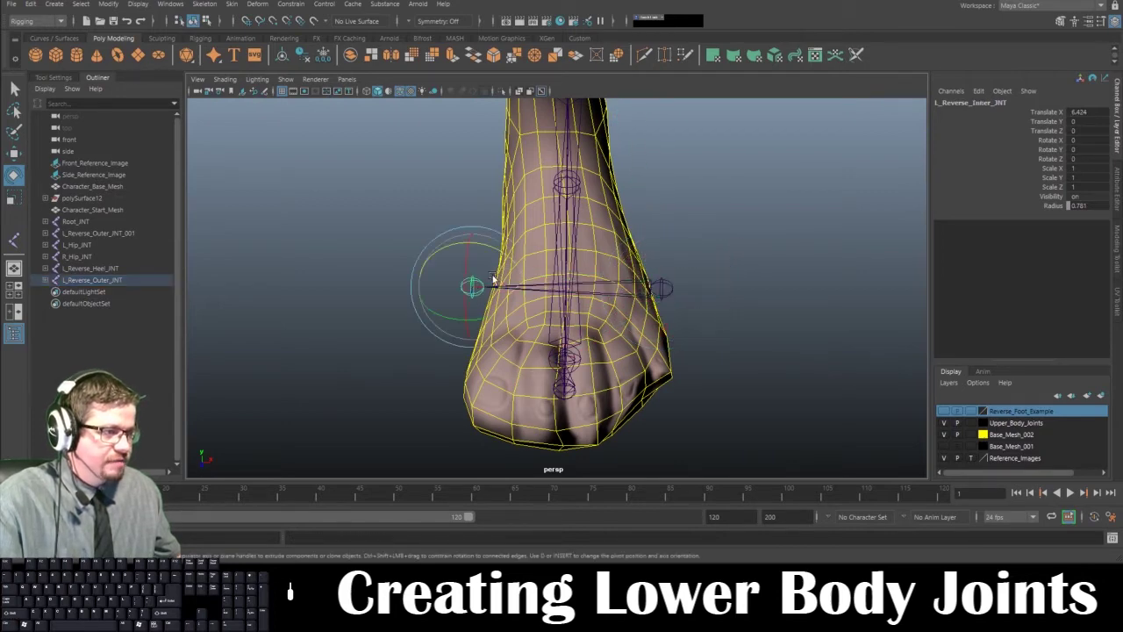
left_click_drag(489, 252, 537, 249)
key("ctrl+z")
- Parent L_Reverse_Heel_JNT under the side chain's inner joint, L_Reverse_Inner_JNT
left_click(400, 344)
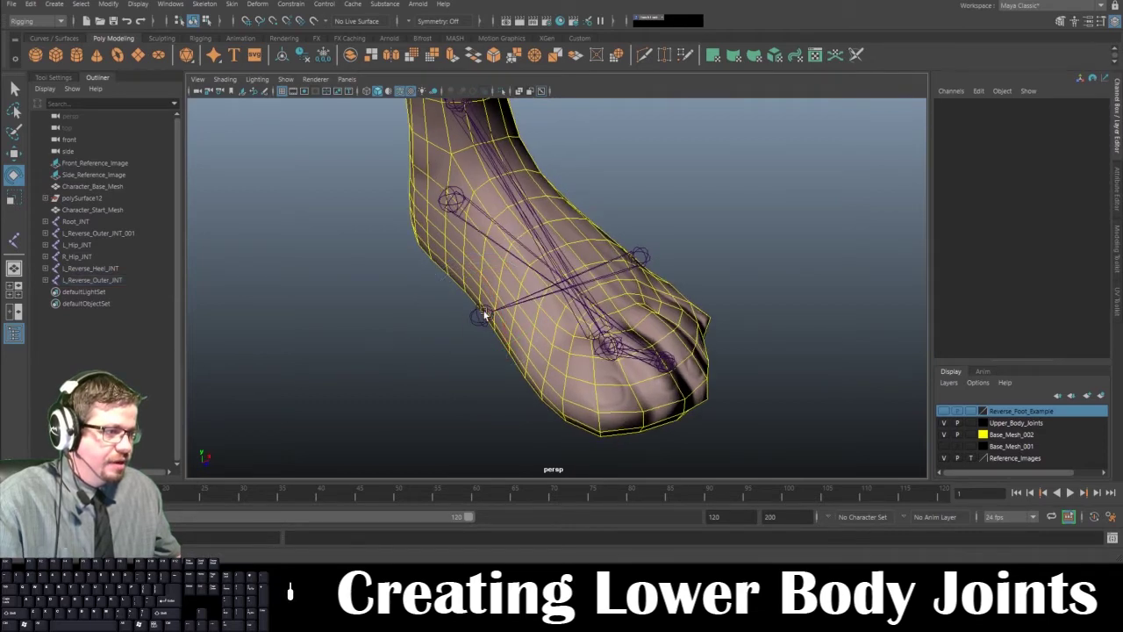
left_click(447, 193)
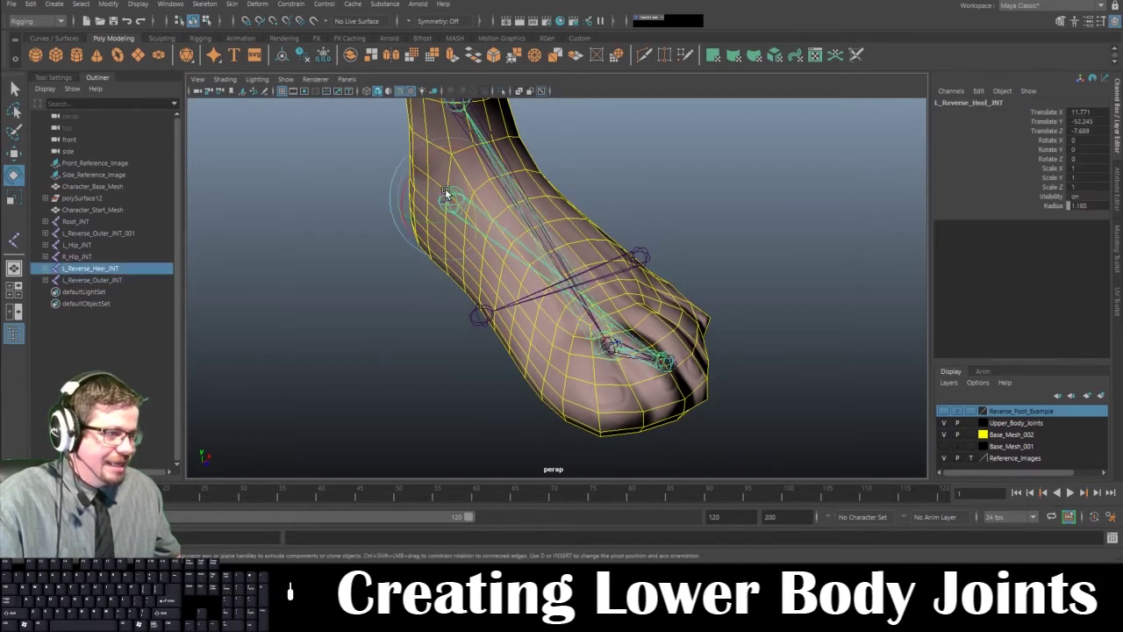
left_click(479, 317)
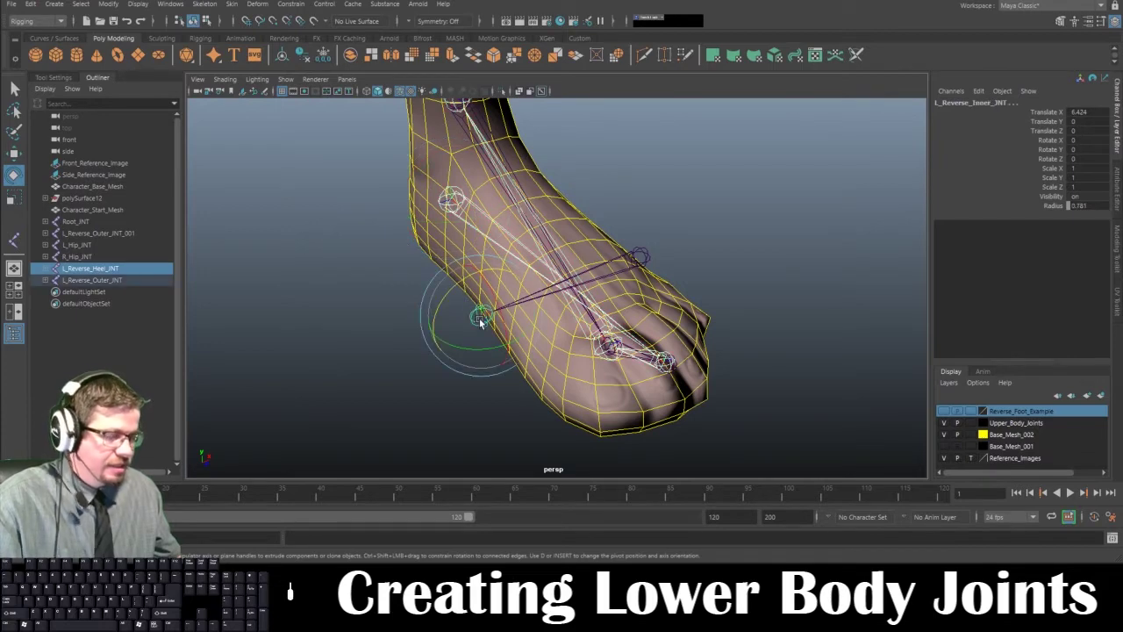
key("p")
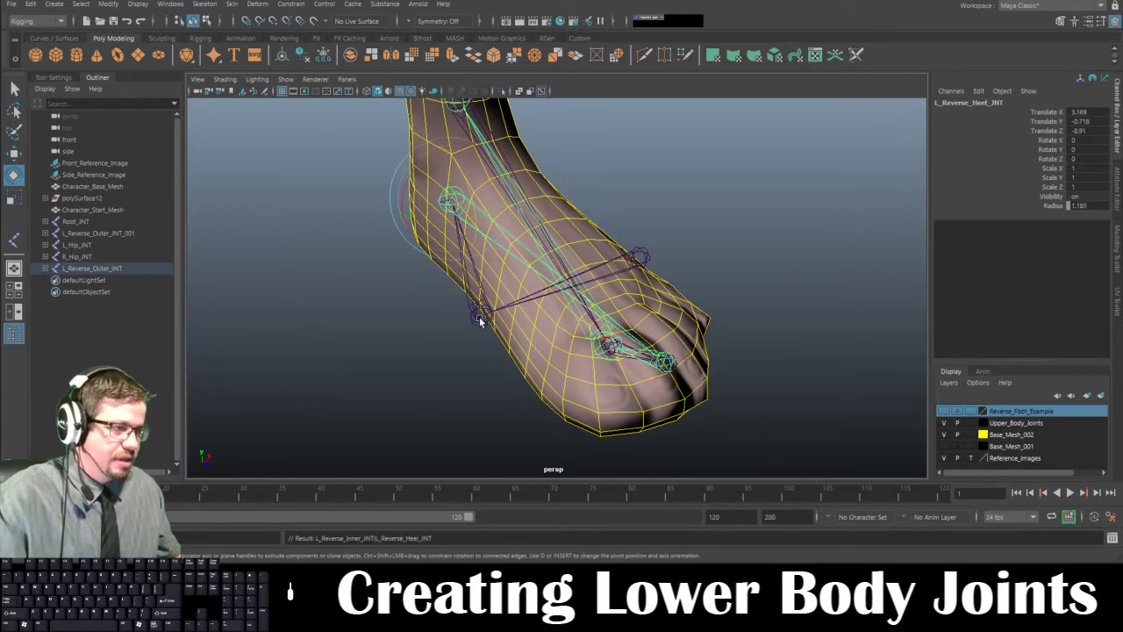
- Test how the connected reverse foot chain rotates from its inner joint and from its outer joint, undoing each rotation
left_click_drag(479, 317, 469, 287, "alt")
left_click(470, 287)
left_click_drag(421, 324, 526, 284, "alt")
left_click_drag(487, 239, 445, 247)
key("ctrl+z")
left_click(659, 285)
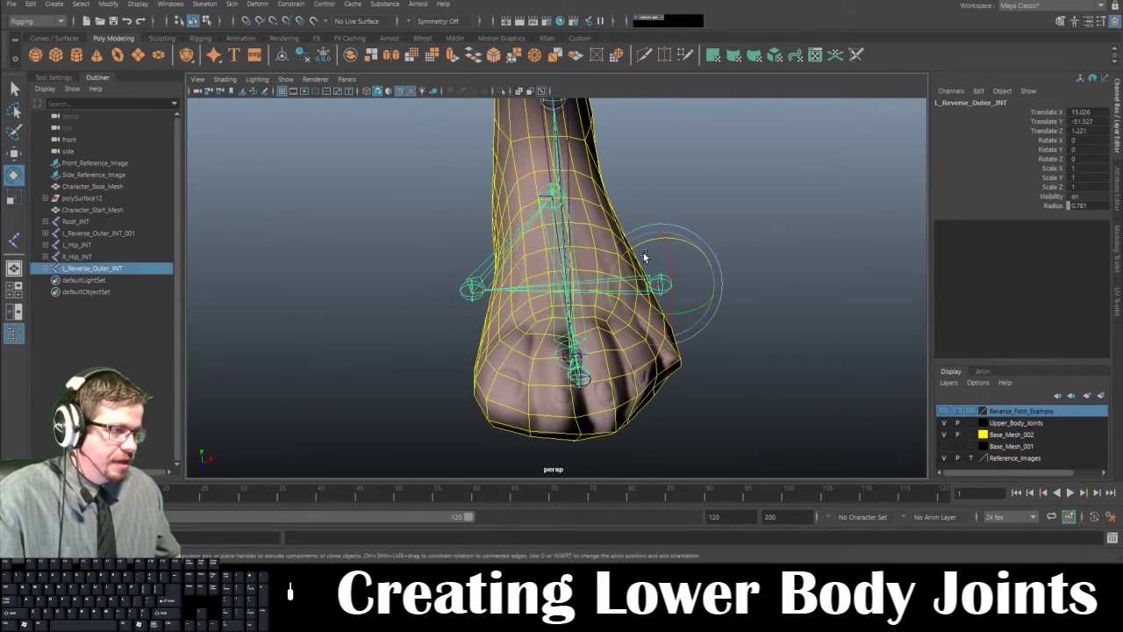
left_click_drag(646, 245, 562, 264)
key("ctrl+z")
- Show the Reverse_Foot_Example layer and select the example's inner joint, L_Reverse_Inner_JNT_001
middle_click_drag(561, 263, 483, 263, "alt")
left_click(944, 411)
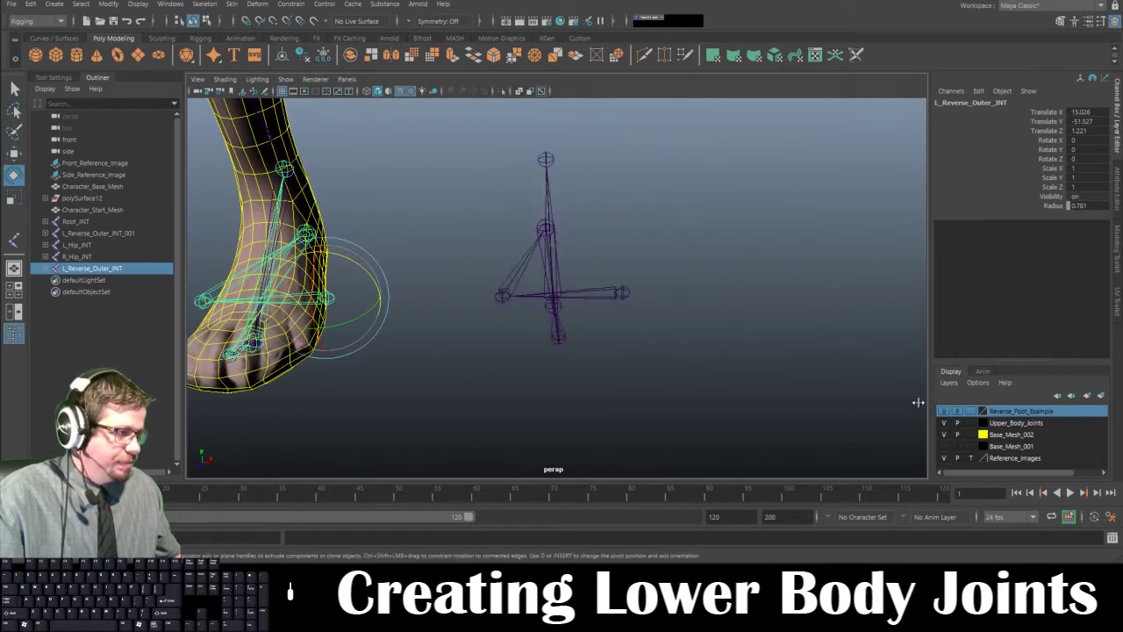
left_click_drag(741, 363, 523, 358, "alt")
left_click(521, 359)
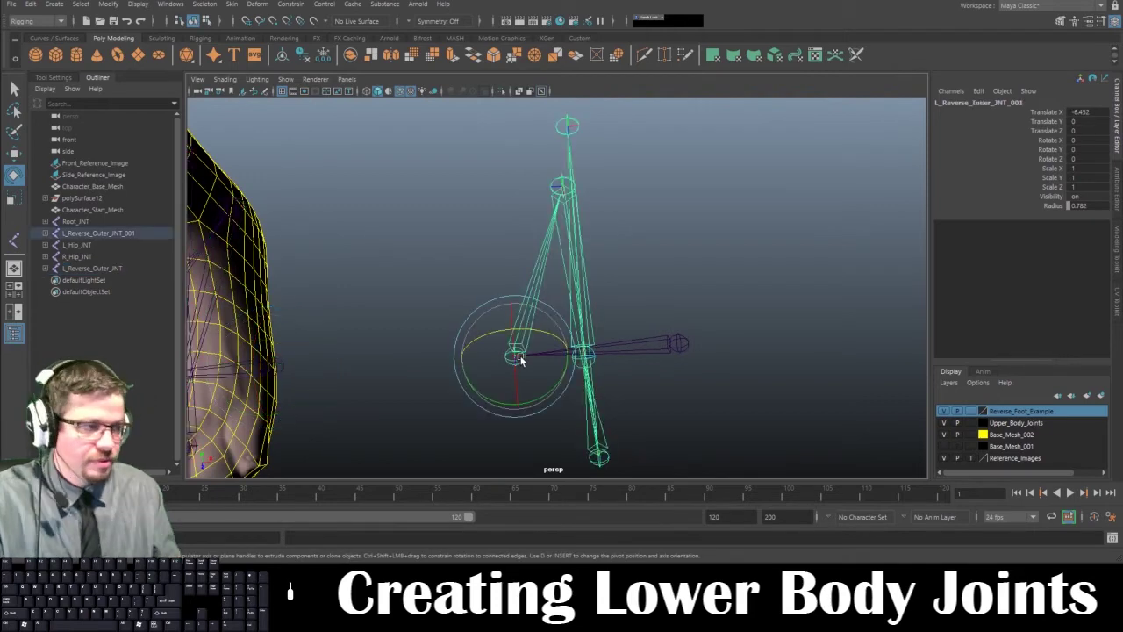
left_click_drag(681, 349, 777, 325, "alt")
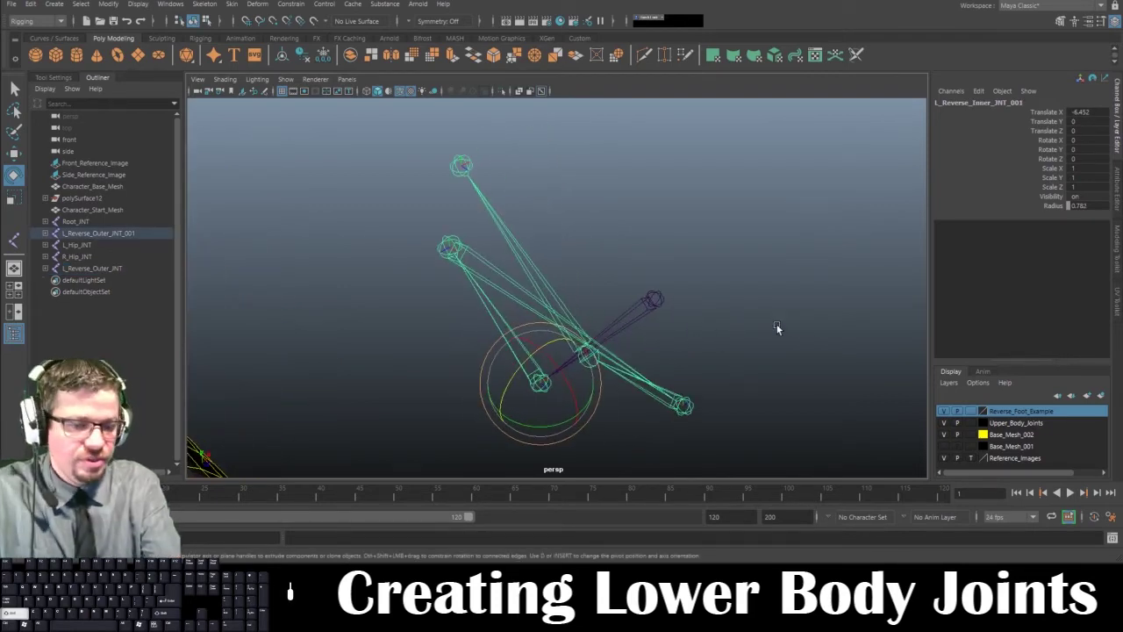
- Unparent the example's heel joint from its inner joint, undoing the mistaken unparenting of the inner joint
key("shift+p")
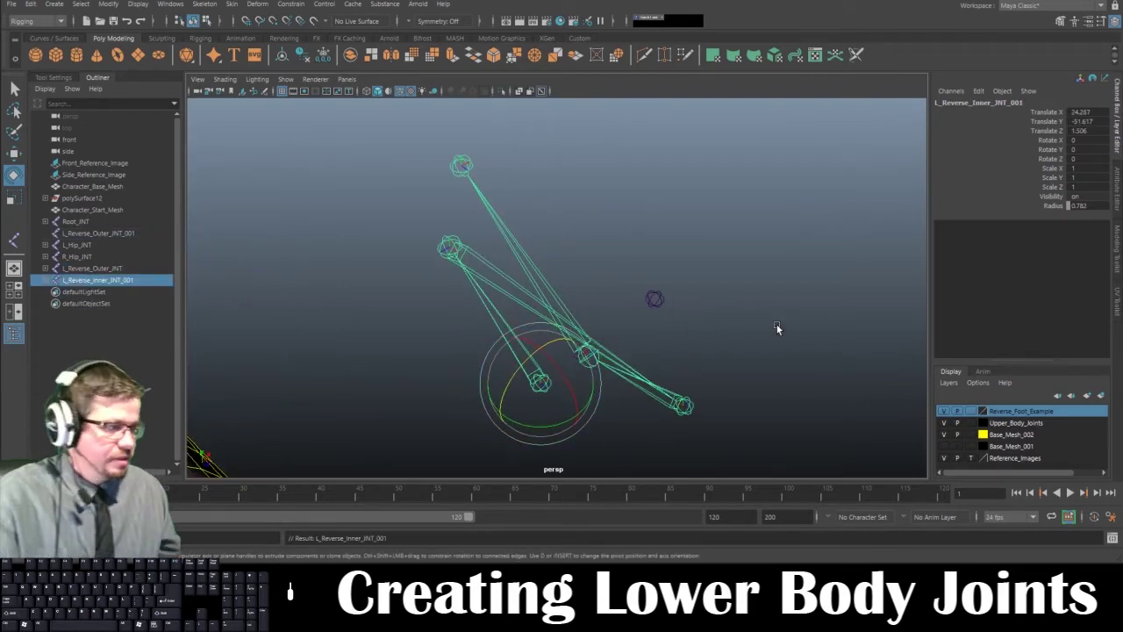
key("ctrl+z")
left_click(443, 253)
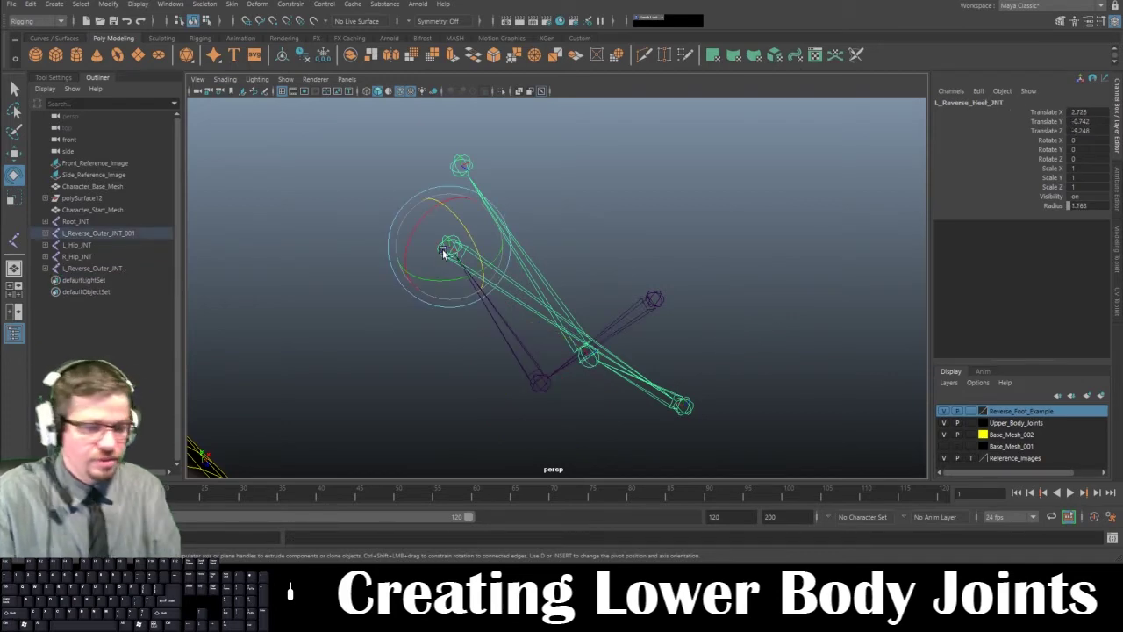
key("shift+p")
- Check the separated example chains and parent the example's heel joint back under L_Reverse_Inner_JNT_001
left_click_drag(446, 248, 666, 399, "alt")
left_click(665, 399)
left_click_drag(555, 338, 609, 355, "alt")
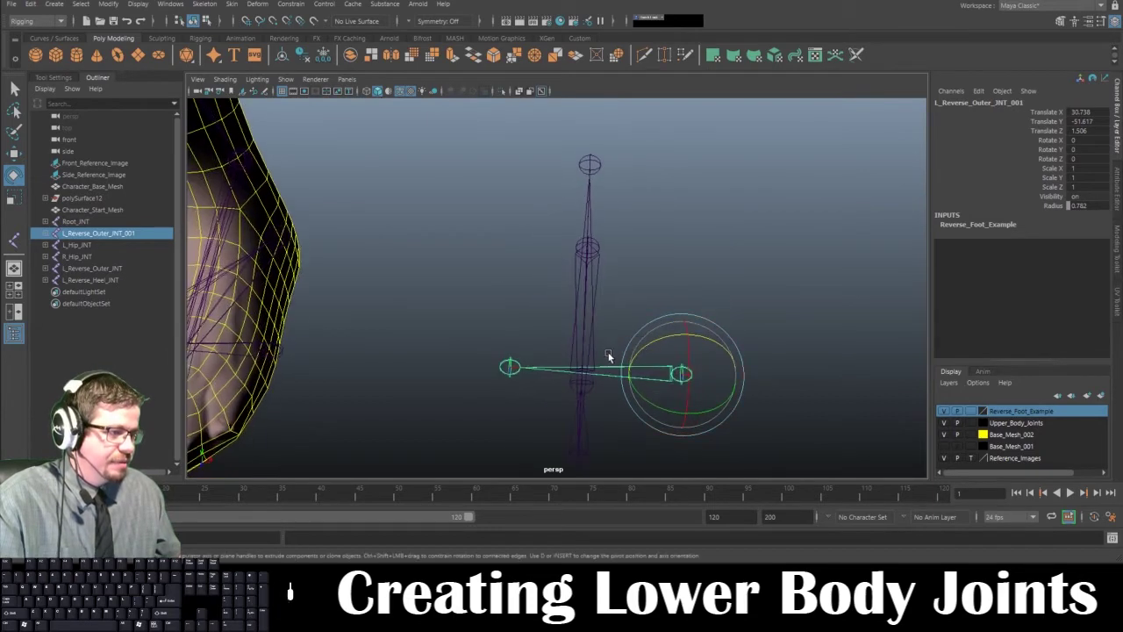
left_click(511, 367)
left_click_drag(511, 367, 558, 358, "alt")
left_click(490, 265)
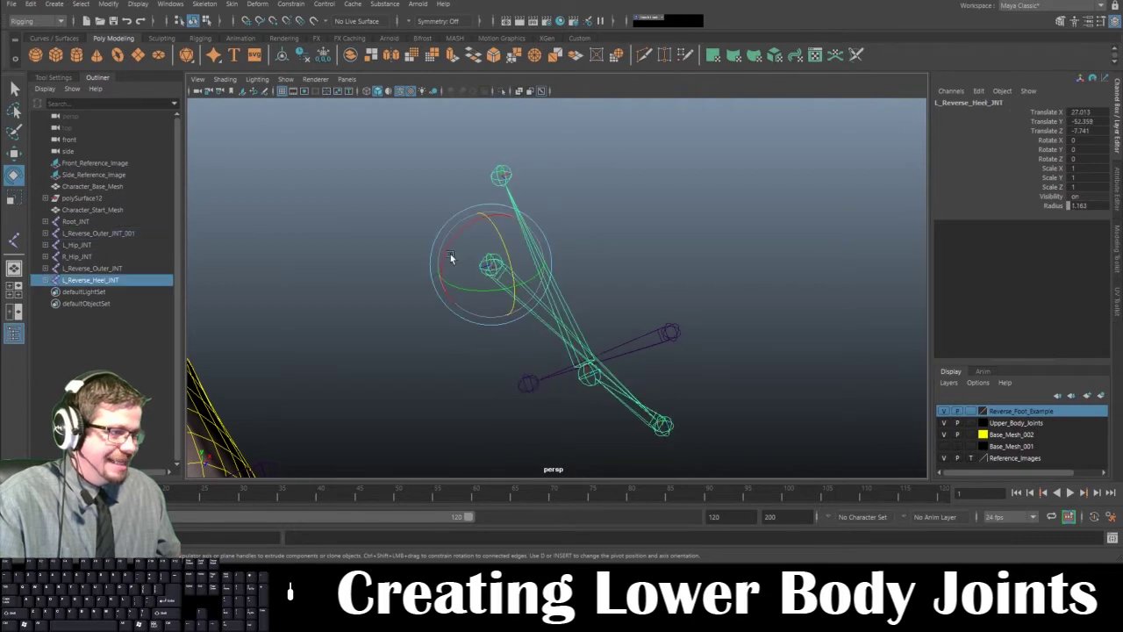
left_click(527, 386)
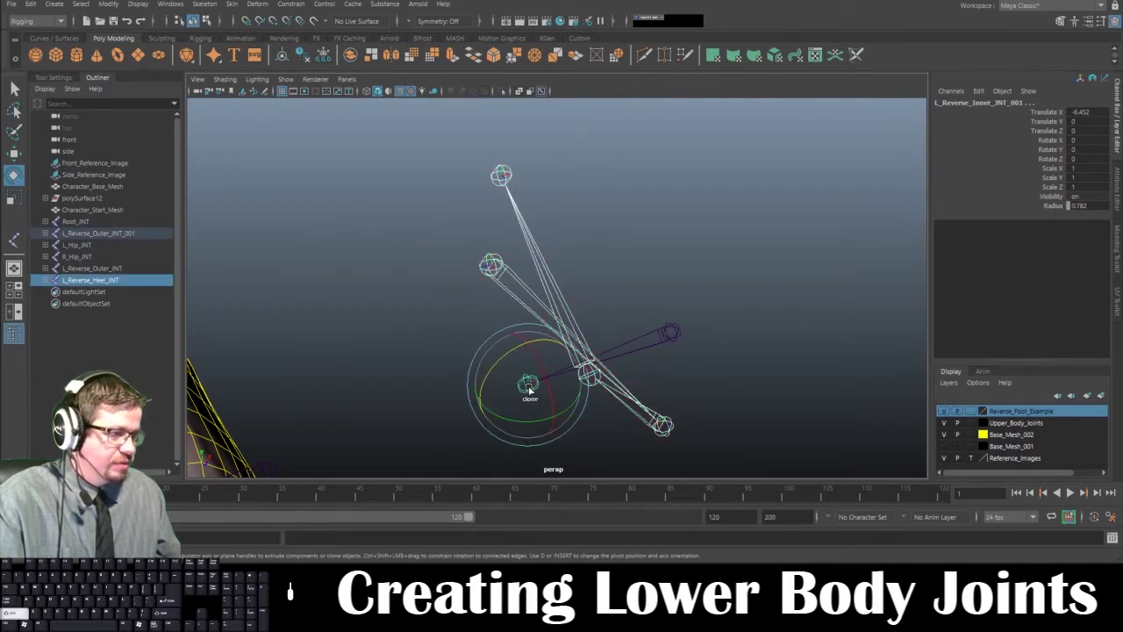
key("p")
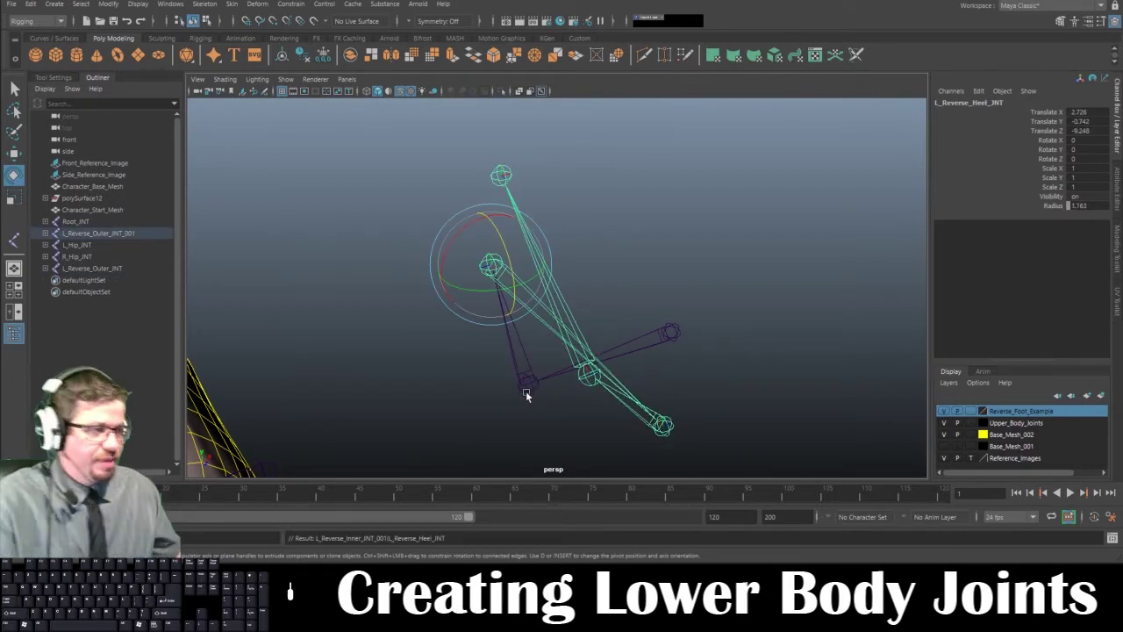
- Examine the example's reconnected hierarchy from its inner joint and its outer joint beside the character's foot
left_click(537, 393)
left_click(535, 386)
left_click_drag(535, 386, 529, 335, "alt")
left_click(687, 373)
left_click_drag(638, 358, 515, 264, "alt")
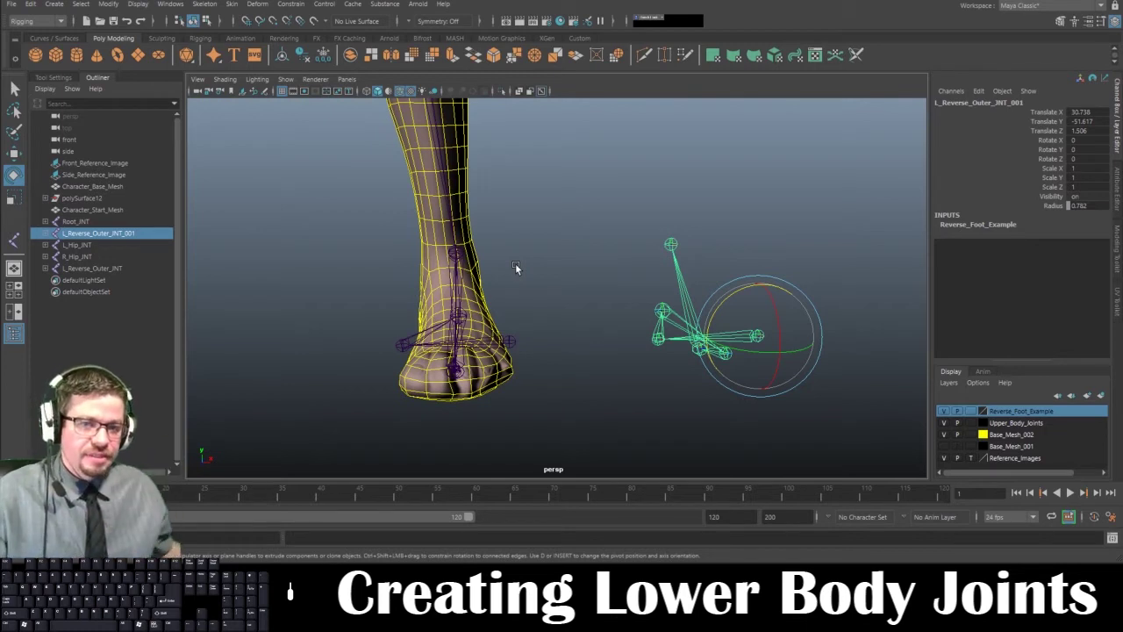
- Roll the character's reverse foot about its outer and inner joints as a test, undo both rotations, and clear the selection
left_click(510, 341)
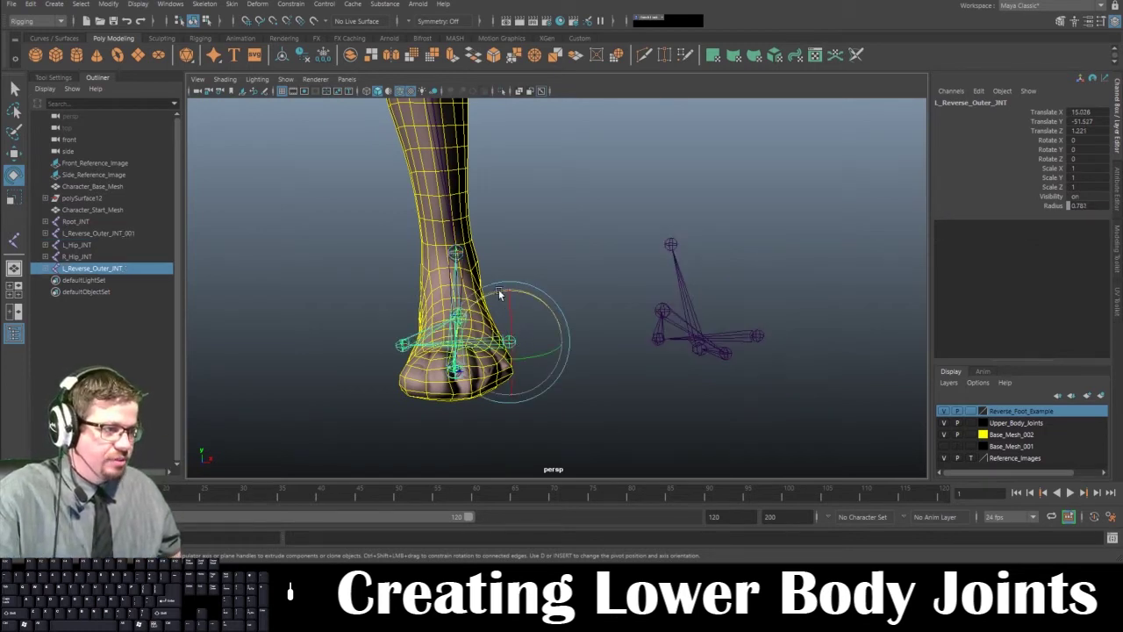
left_click_drag(498, 291, 520, 293)
key("ctrl+z")
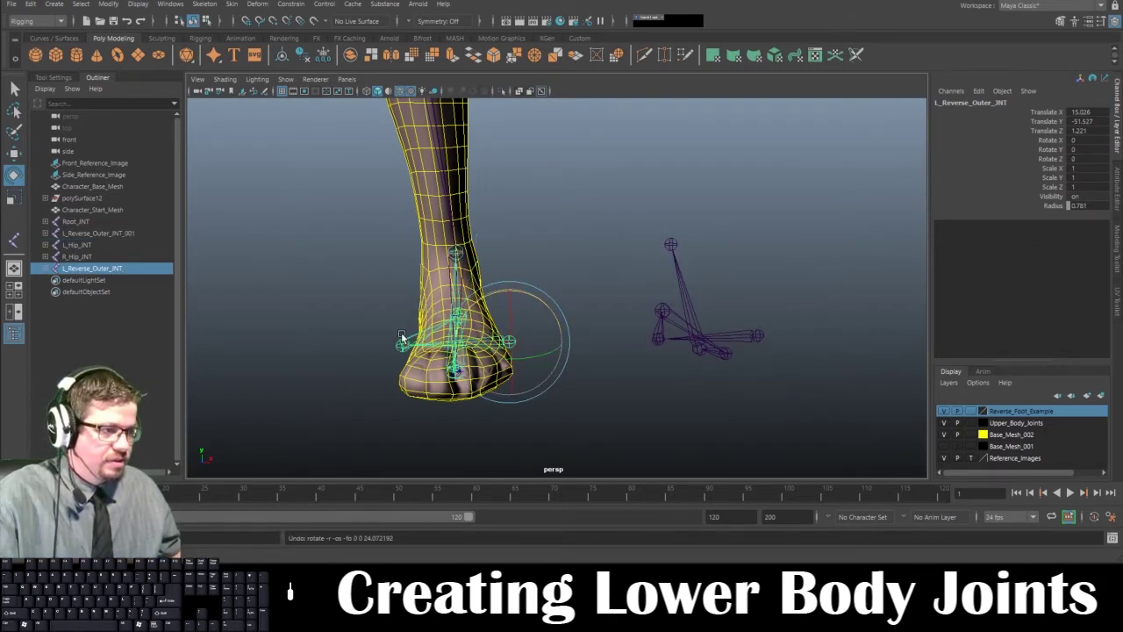
left_click(401, 341)
left_click_drag(418, 301, 406, 336)
key("ctrl+z")
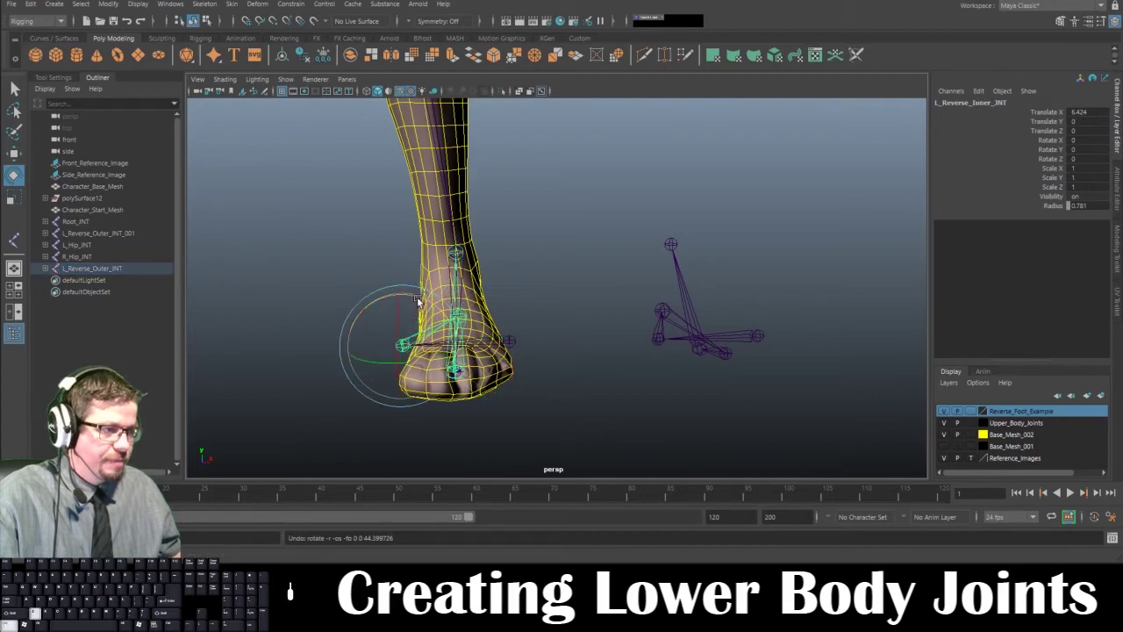
left_click(536, 300)
- Examine the character's heel joint and the order of the example's heel, toe, ball and ankle joints
left_click_drag(536, 303, 456, 360, "alt")
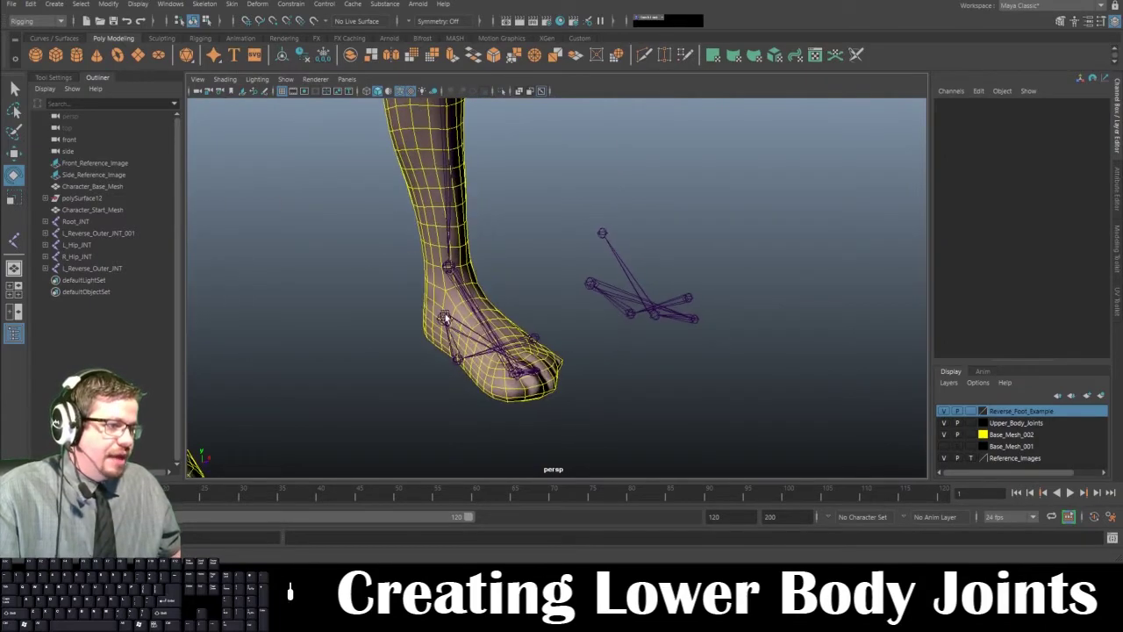
left_click(445, 318)
left_click_drag(571, 328, 722, 380, "alt")
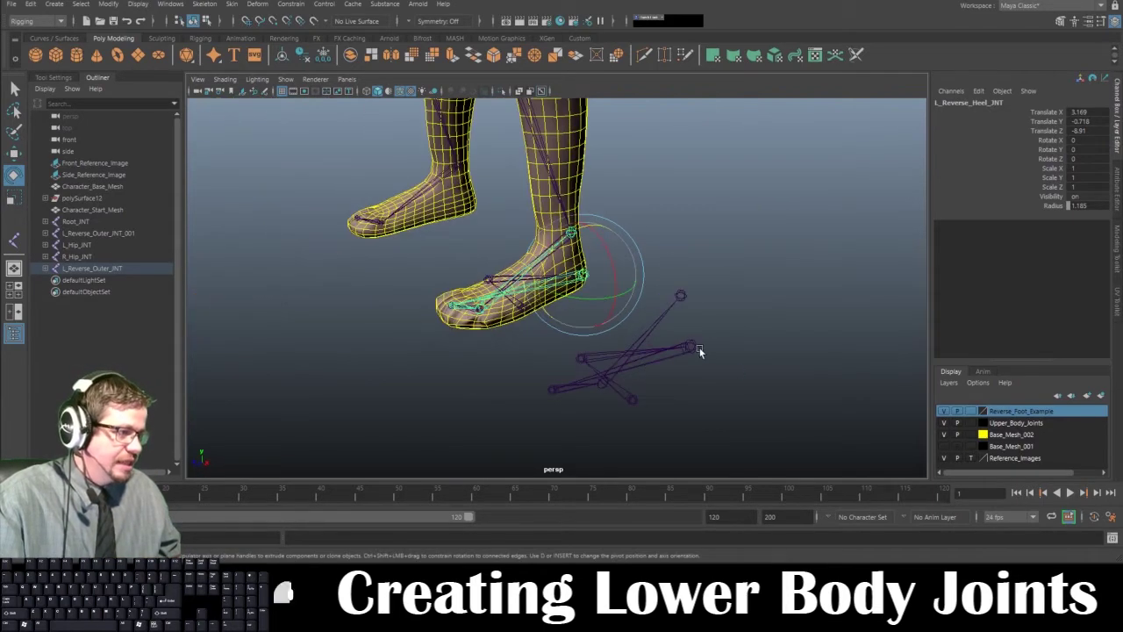
left_click(699, 349)
left_click(694, 347)
left_click(552, 390)
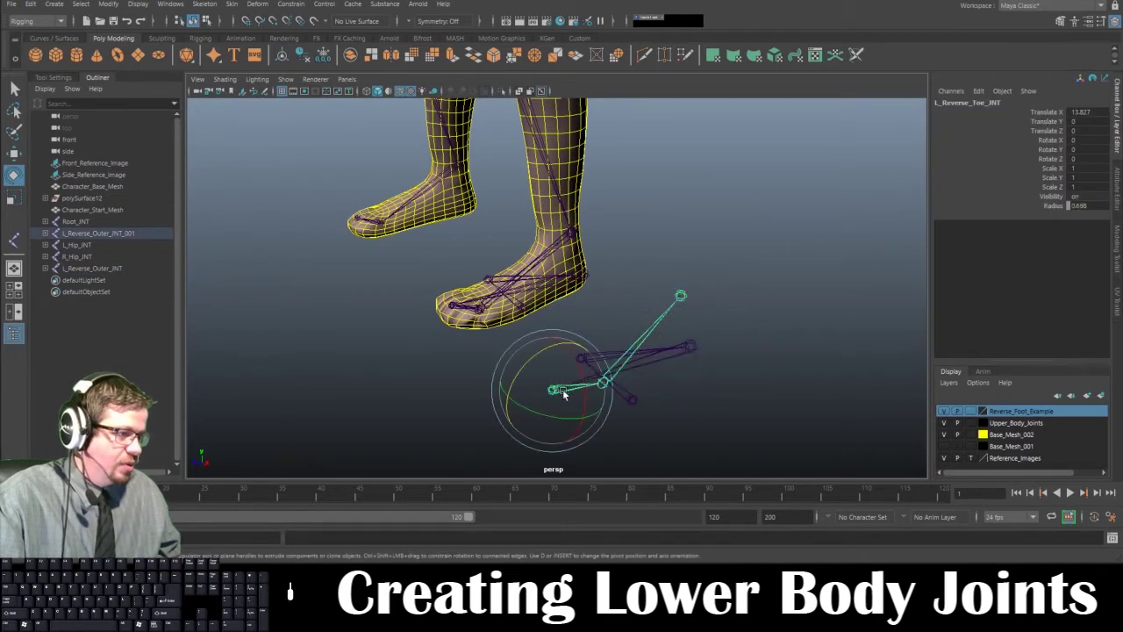
key("w")
left_click(602, 384)
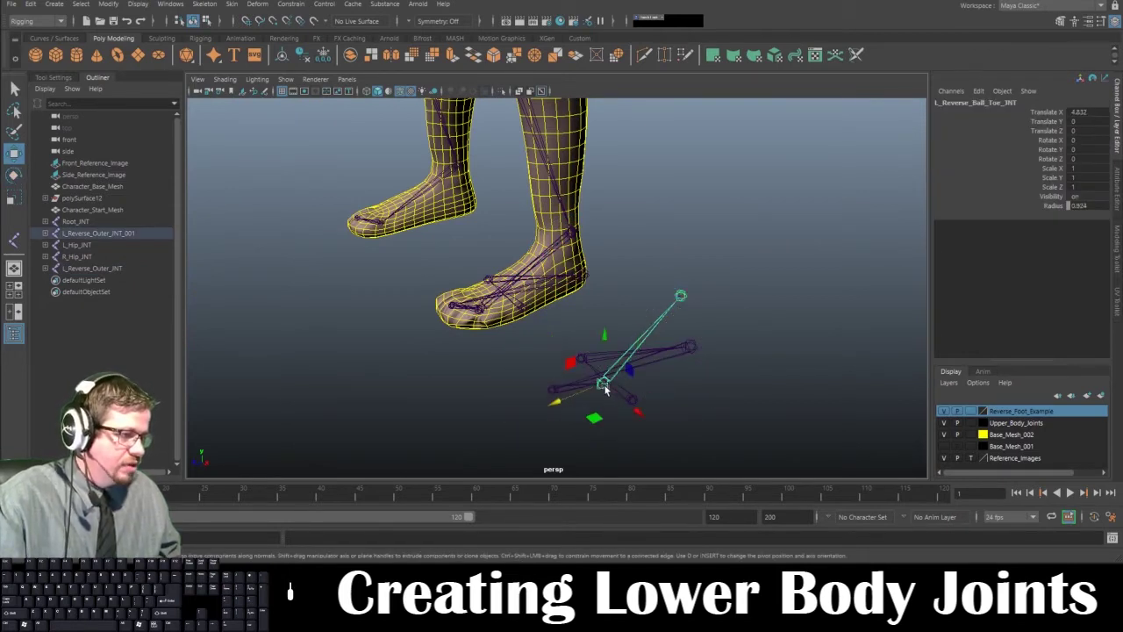
left_click(676, 293)
- Examine how the example's outer, inner and heel joints connect, selecting each of them, and clear the selection
left_click_drag(616, 365, 692, 374, "alt")
left_click(703, 348)
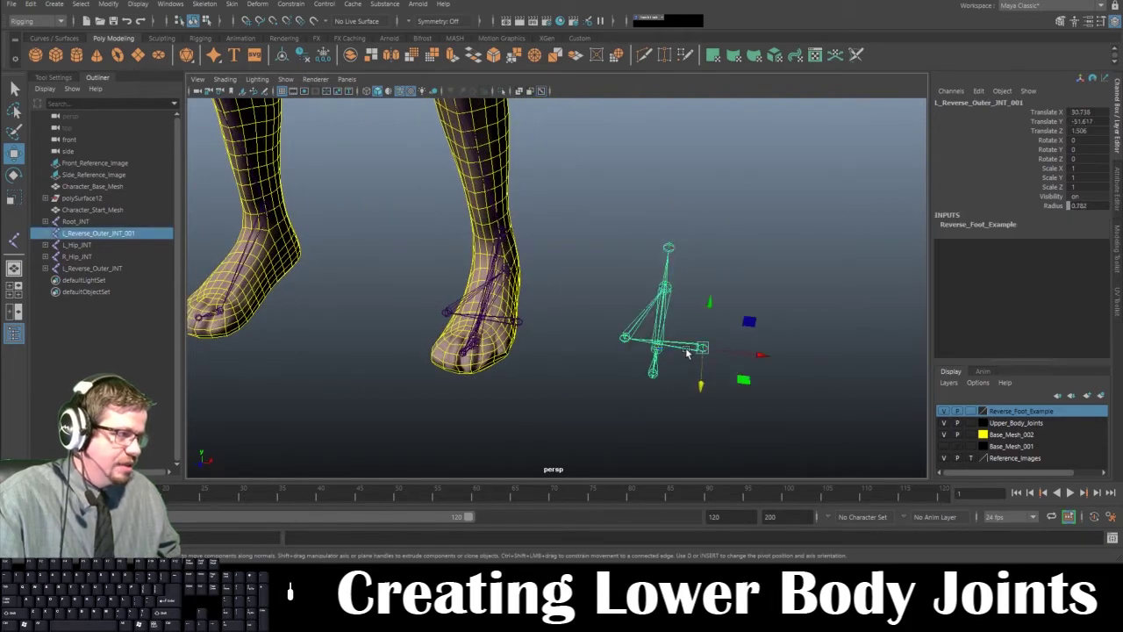
left_click(623, 340)
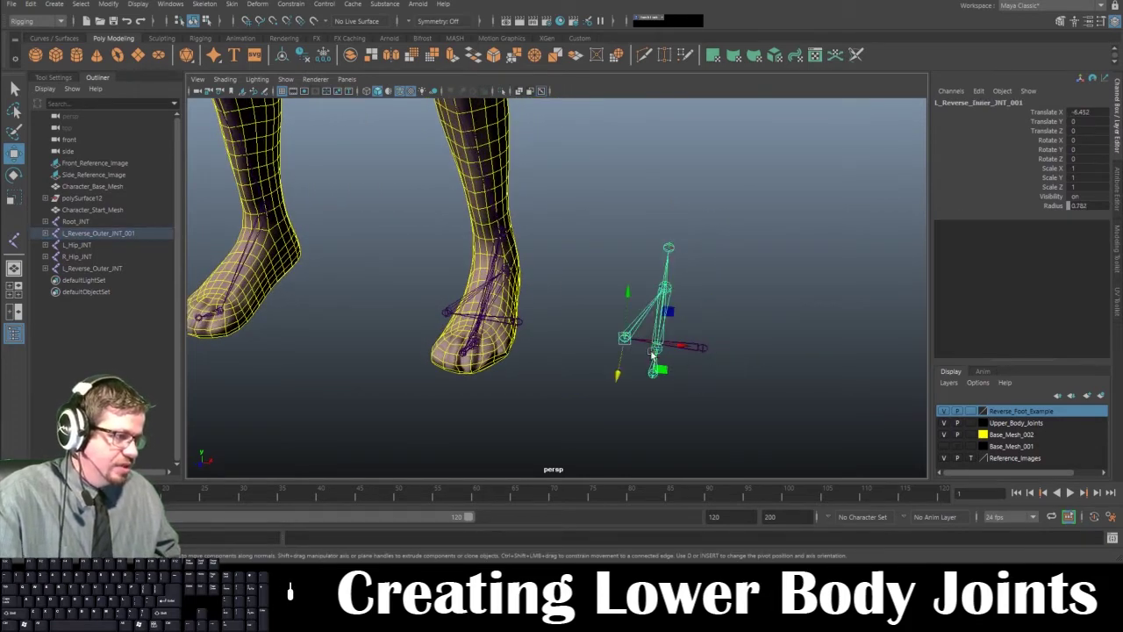
left_click_drag(706, 352, 643, 345, "alt")
right_click_drag(643, 345, 670, 381, "alt")
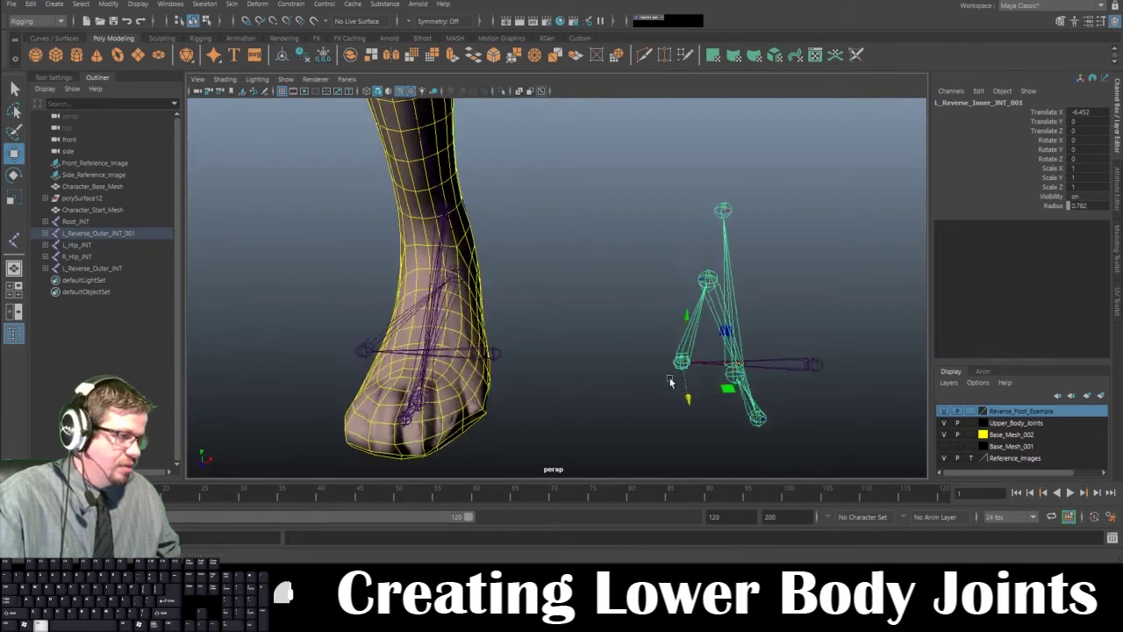
left_click_drag(669, 381, 664, 376, "alt")
left_click_drag(681, 337, 699, 334, "alt")
left_click(722, 292)
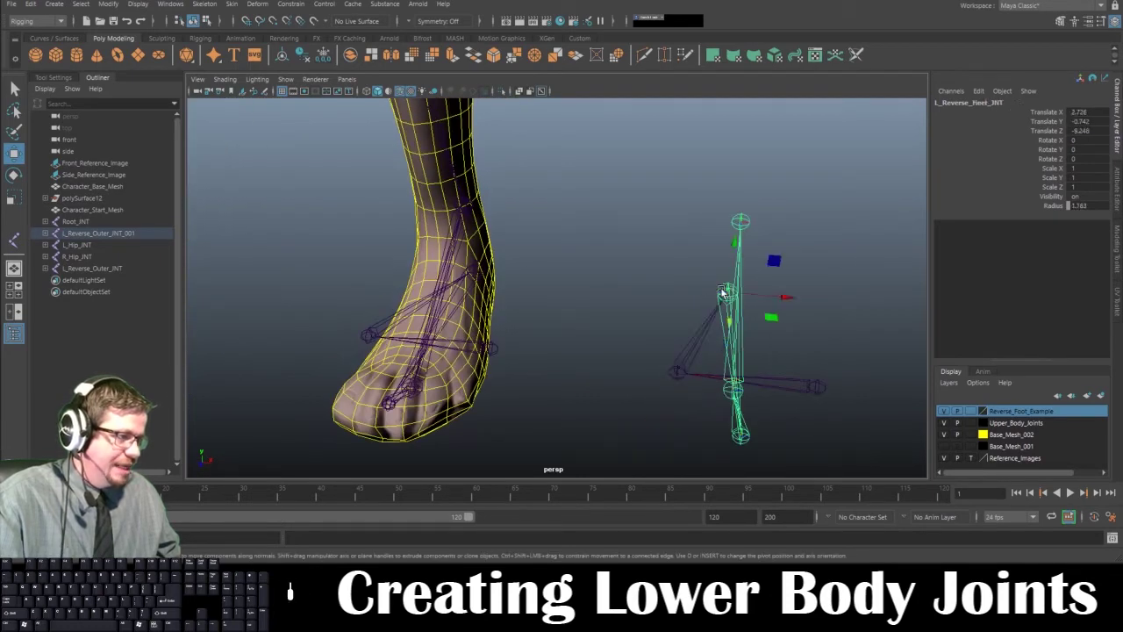
left_click(677, 373)
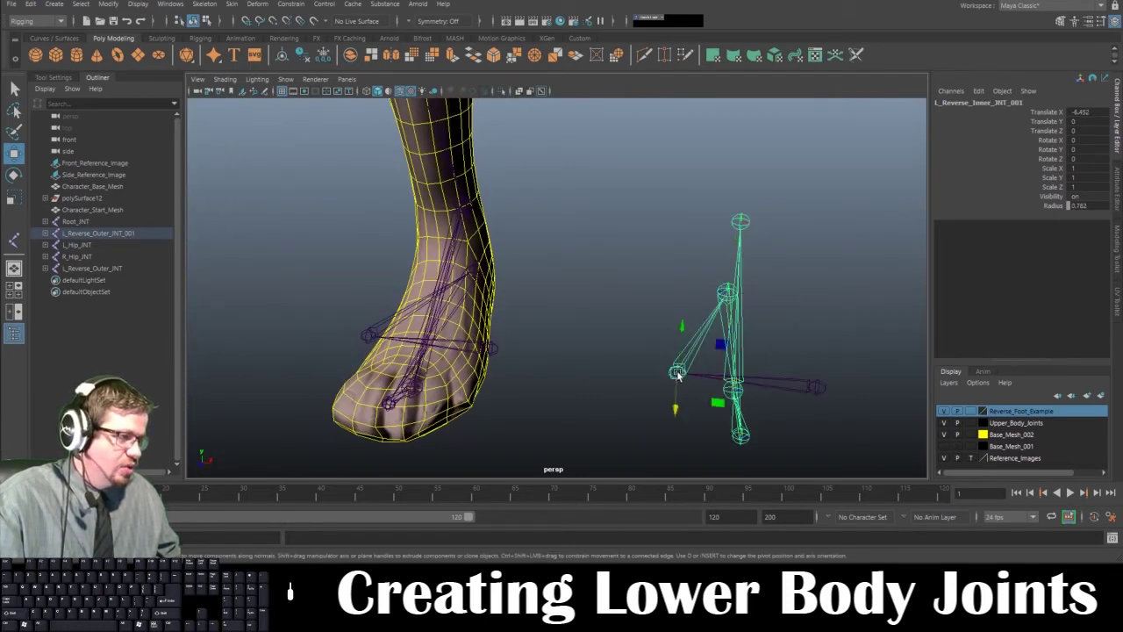
mouse_move(654, 362)
left_mouse_down("alt")
mouse_move(634, 361)
mouse_move(655, 383)
left_mouse_up("alt")
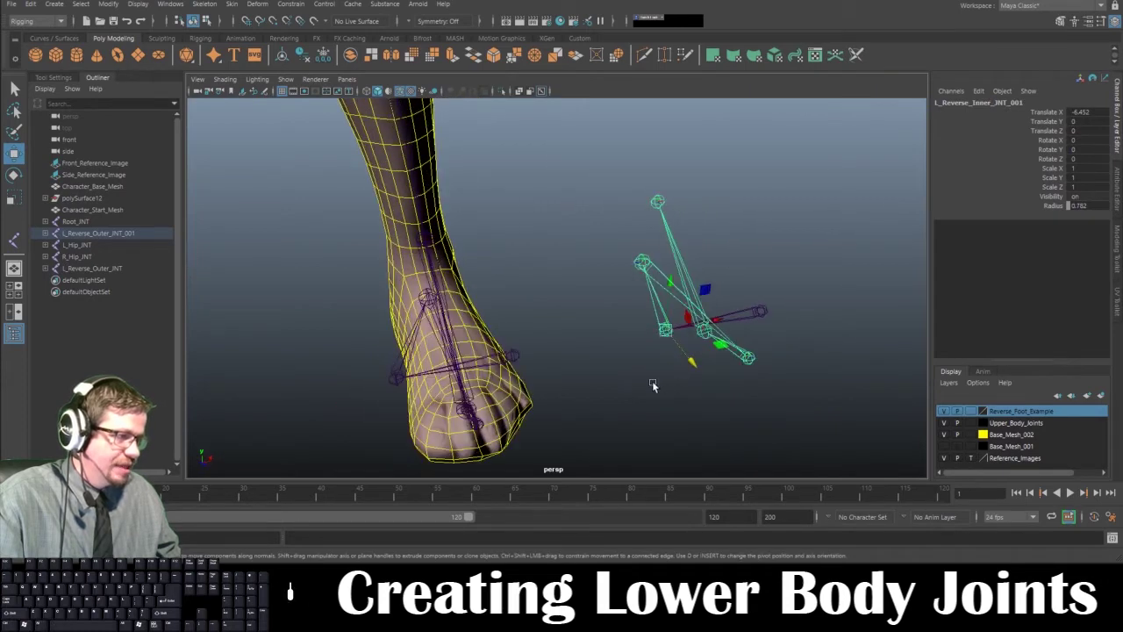
left_click(655, 383)
- Check the character's reverse foot chain at its heel and select it by its outer joint, L_Reverse_Outer_JNT
right_click_drag(655, 383, 568, 346, "alt")
left_click_drag(568, 346, 445, 328, "alt")
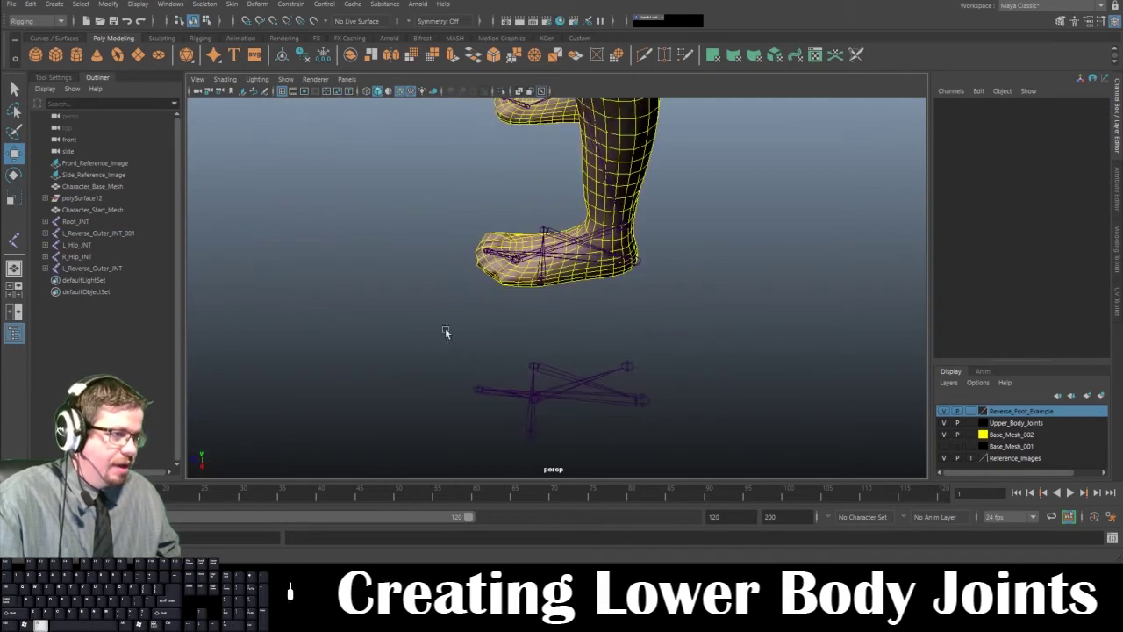
left_click(641, 261)
left_click_drag(641, 260, 572, 260, "alt")
left_click(524, 318)
right_click_drag(571, 260, 565, 354, "alt")
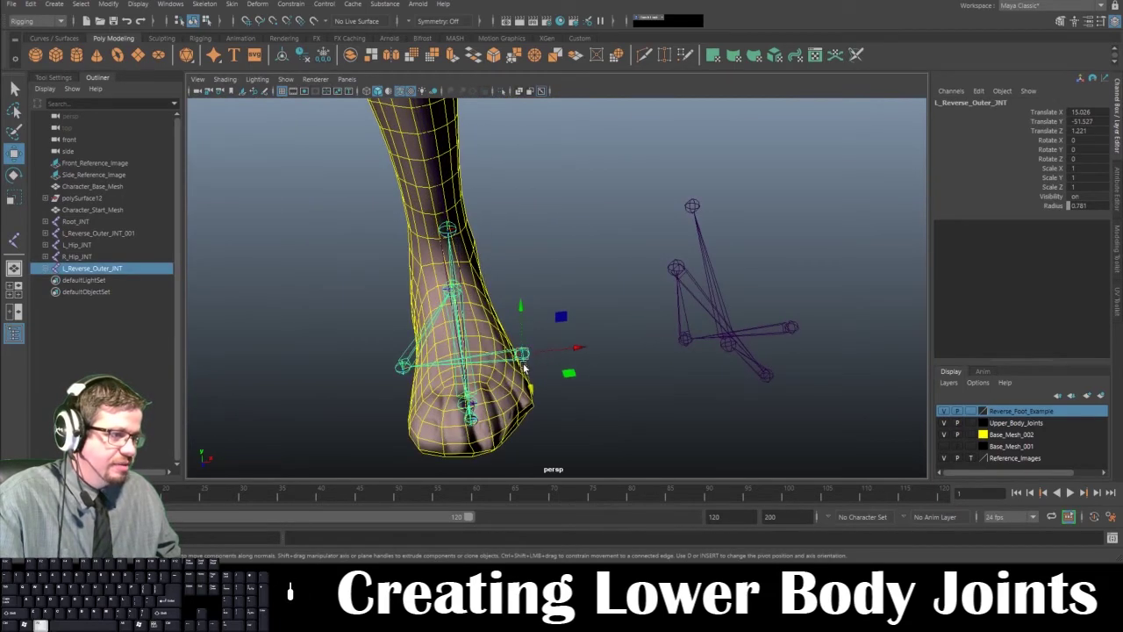
- Mirror the left reverse foot chain, starting from L_Reverse_Outer_JNT, onto the character's right foot
left_click_drag(559, 354, 525, 353, "alt")
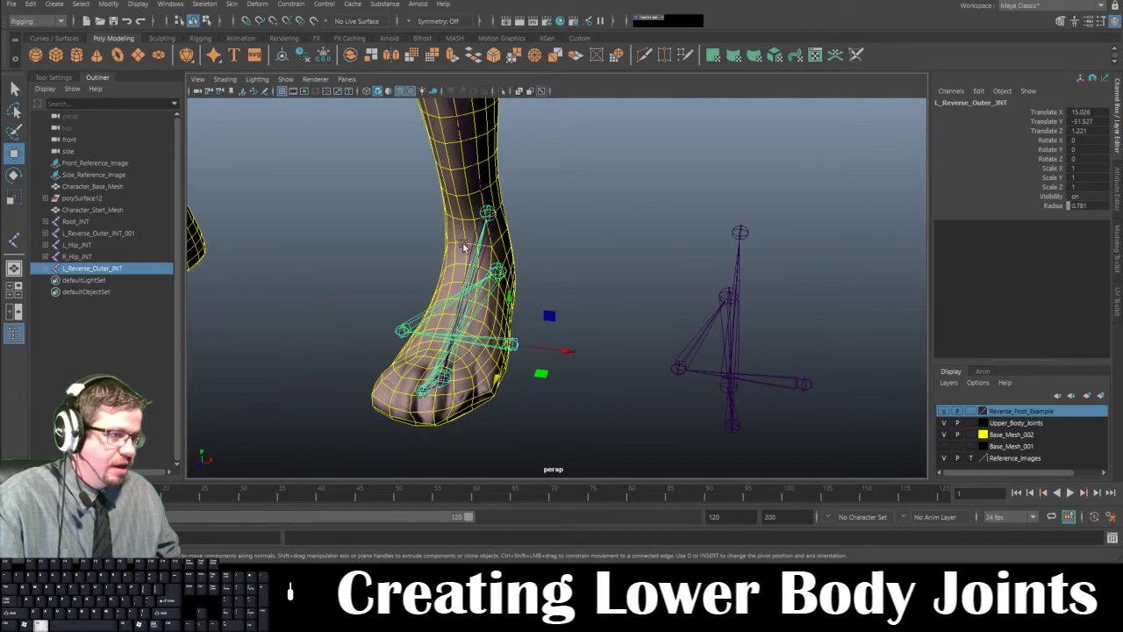
left_click_drag(518, 265, 535, 235, "alt")
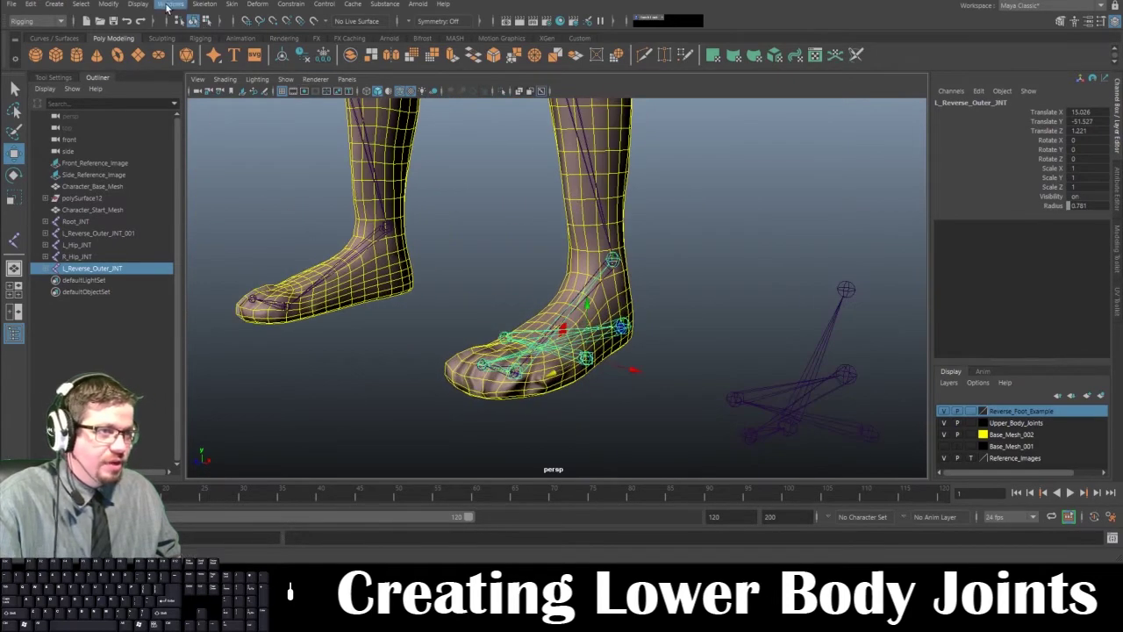
left_click(204, 3)
left_click(222, 56)
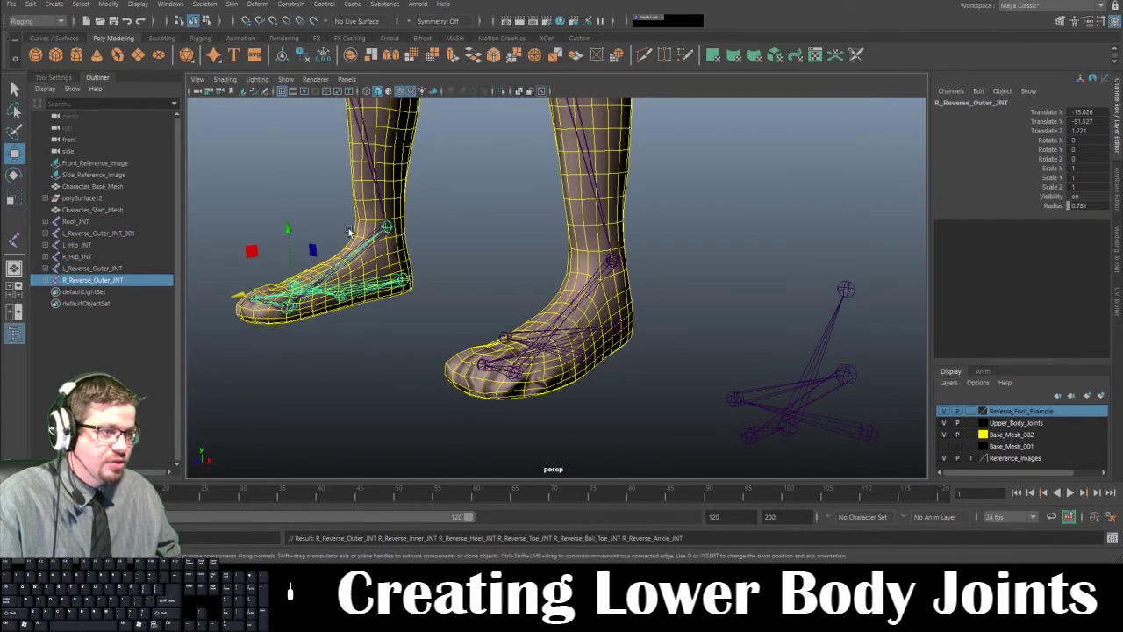
- Review the Mirror Joints options for the mirror plane, mirror function and replacement names, leaving them unchanged
left_click_drag(360, 254, 474, 251, "alt")
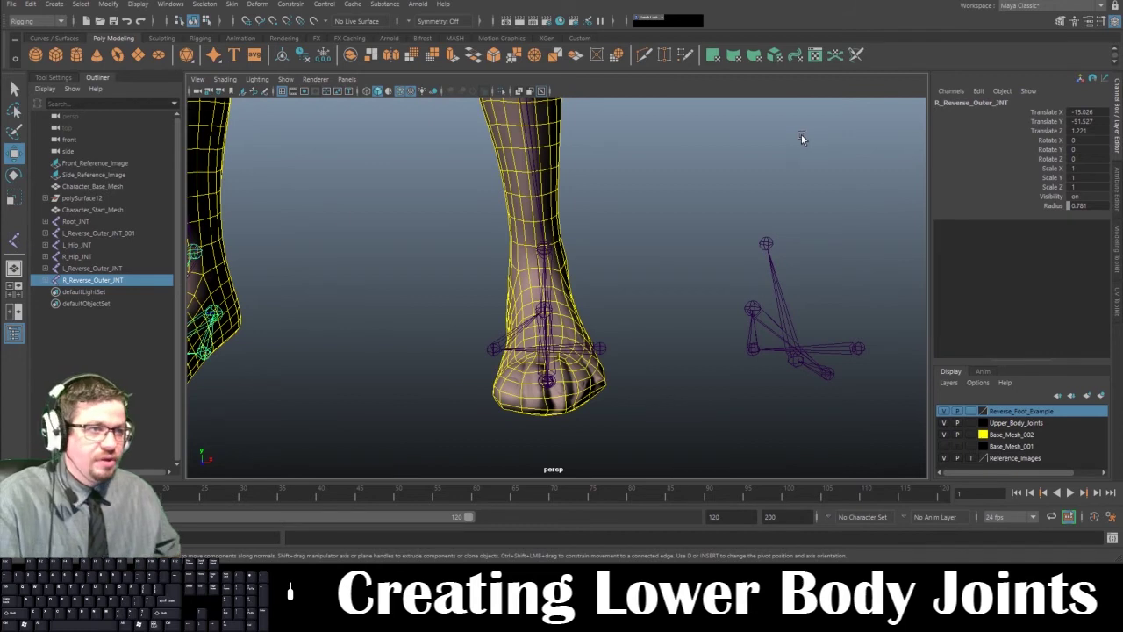
left_click(205, 4)
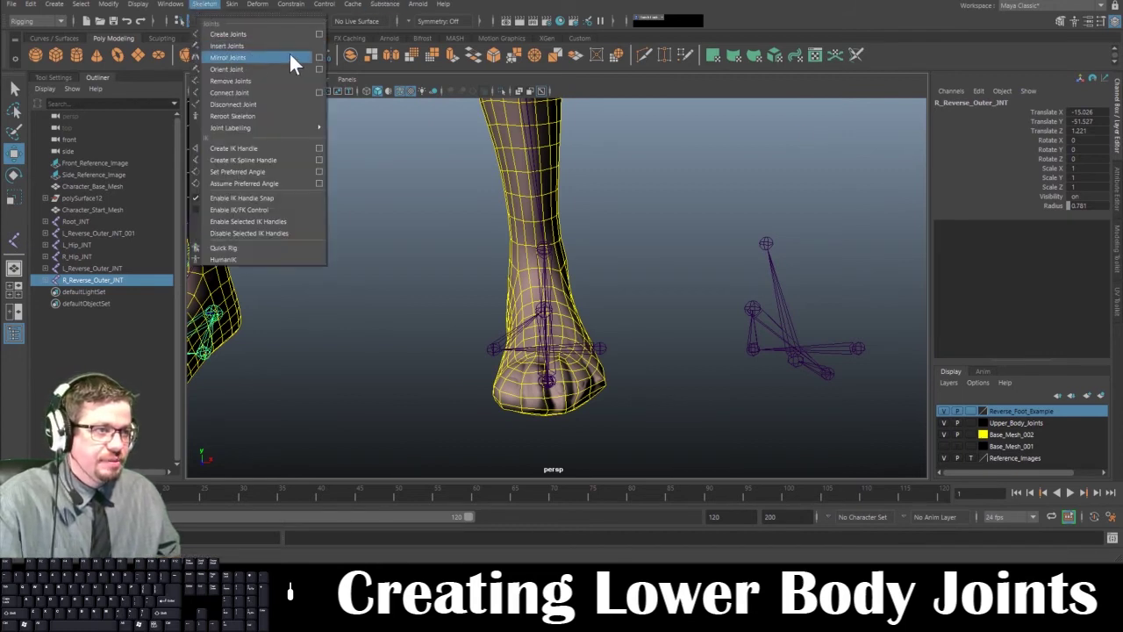
left_click(318, 57)
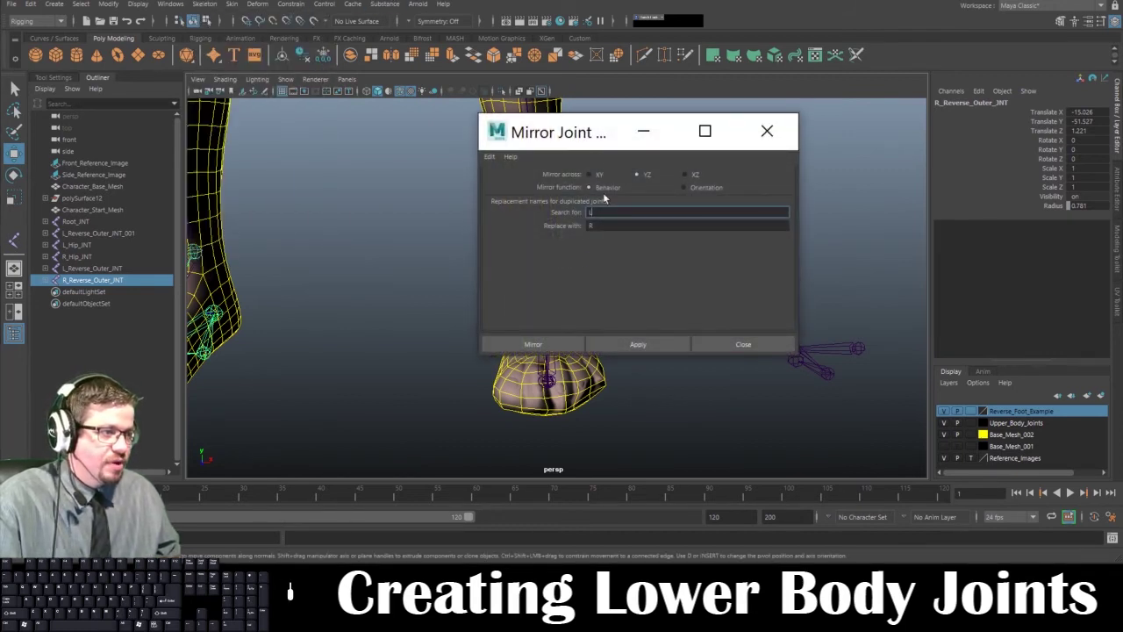
left_click(745, 345)
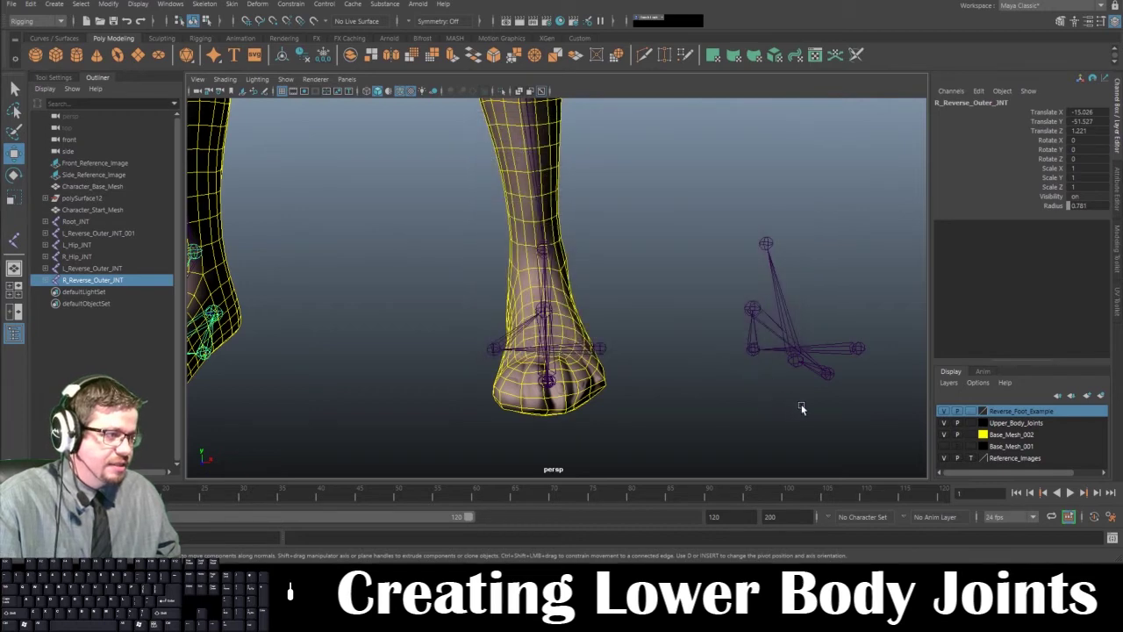
- Delete the example reverse foot chain beside the character and remove its Reverse_Foot_Example display layer
left_click(857, 348)
key("Delete")
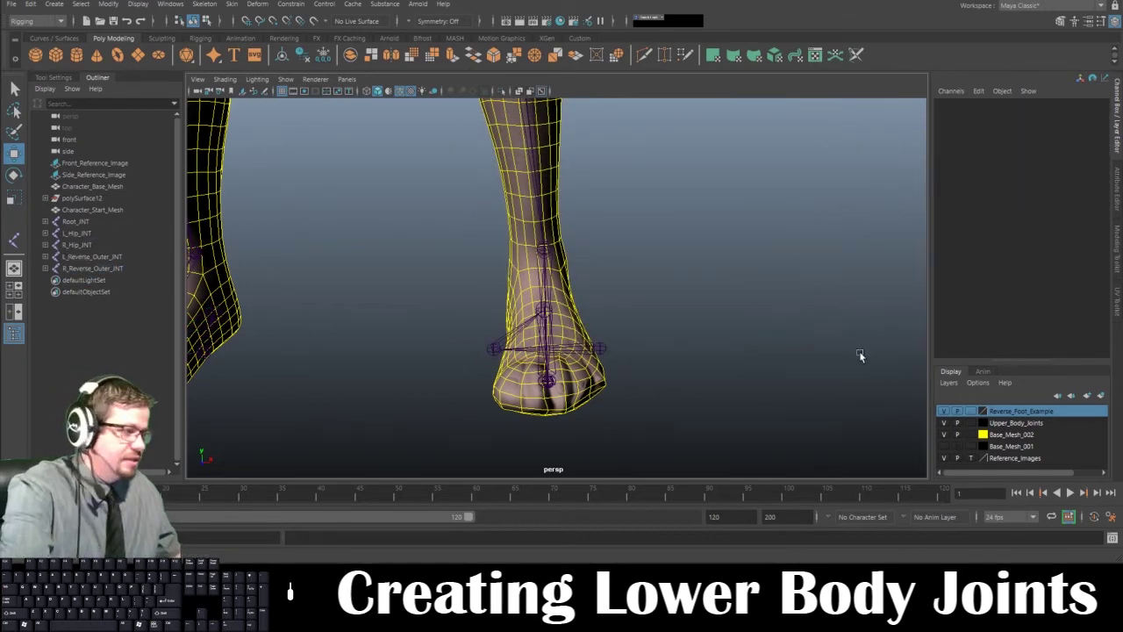
right_click(1009, 410)
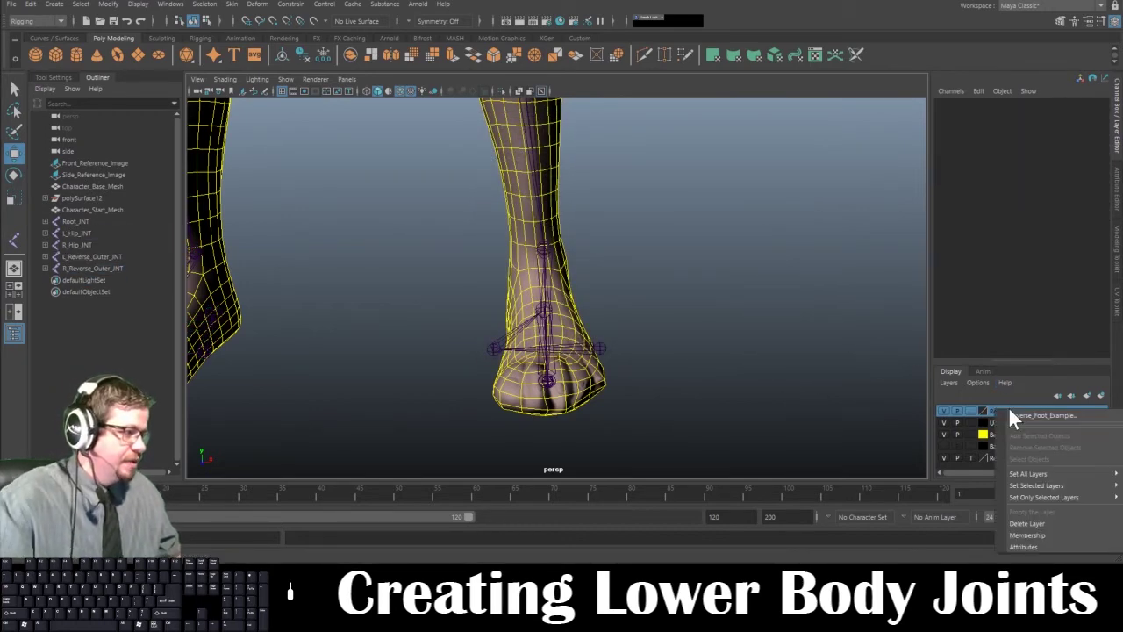
left_click(1053, 520)
- Parent L_Hip_JNT and R_Hip_JNT to Root_JNT at the pelvis and clear the selection
right_click_drag(669, 366, 579, 275, "alt")
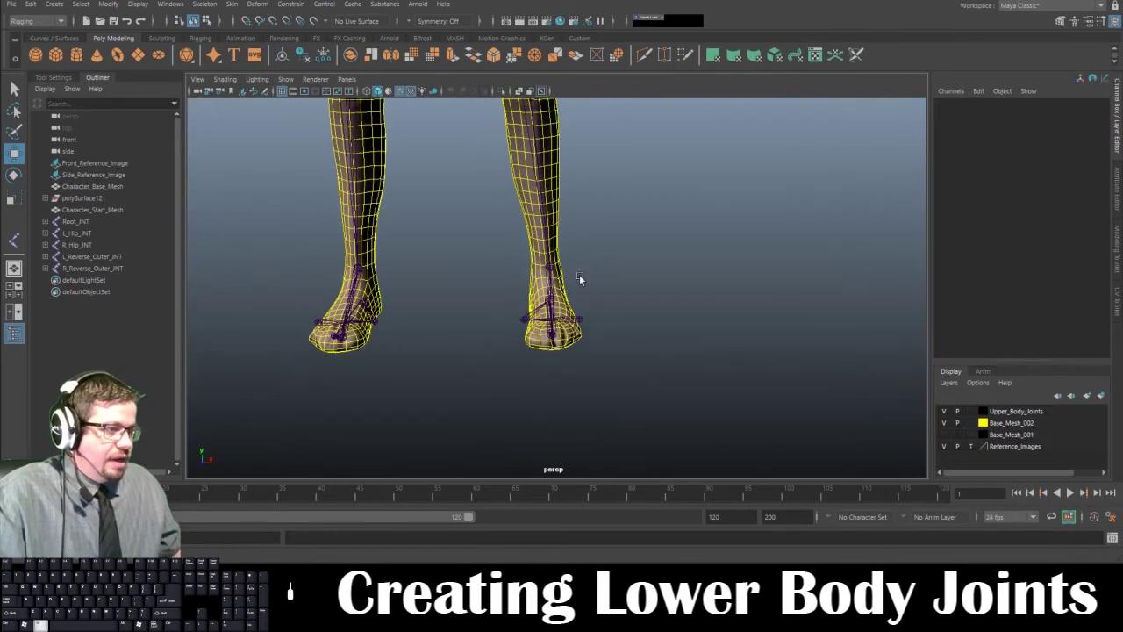
middle_click_drag(579, 274, 689, 276, "alt")
right_click_drag(689, 277, 558, 259, "alt")
left_click_drag(719, 237, 658, 282, "alt")
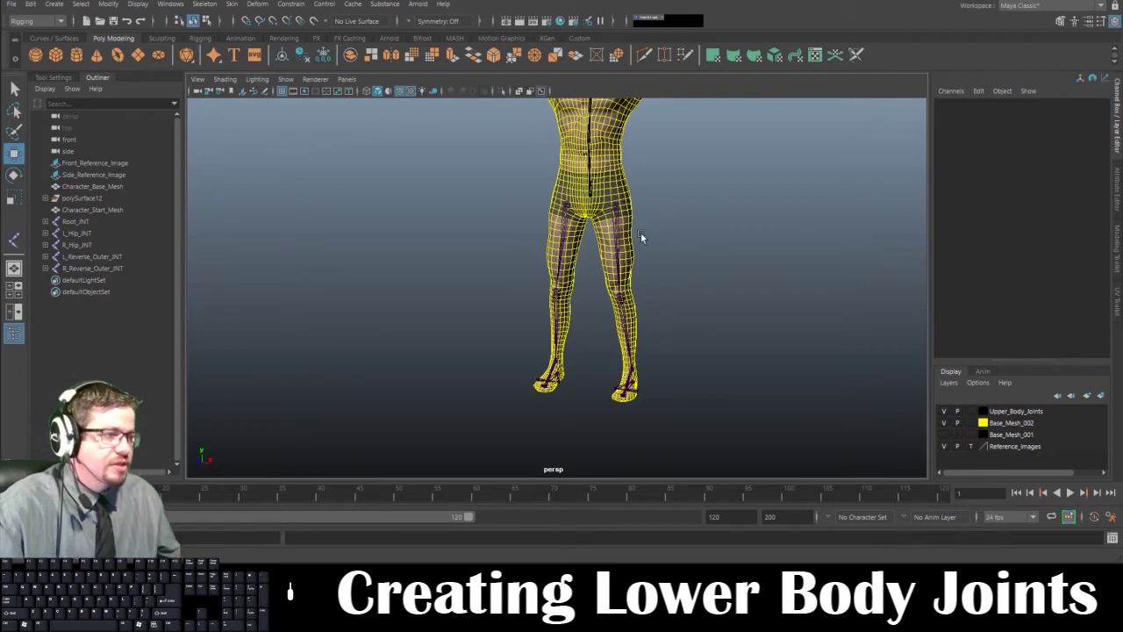
middle_click_drag(626, 179, 638, 246, "alt")
right_click_drag(638, 247, 679, 413, "alt")
middle_click_drag(634, 252, 520, 338, "alt")
right_click_drag(519, 337, 587, 429, "alt")
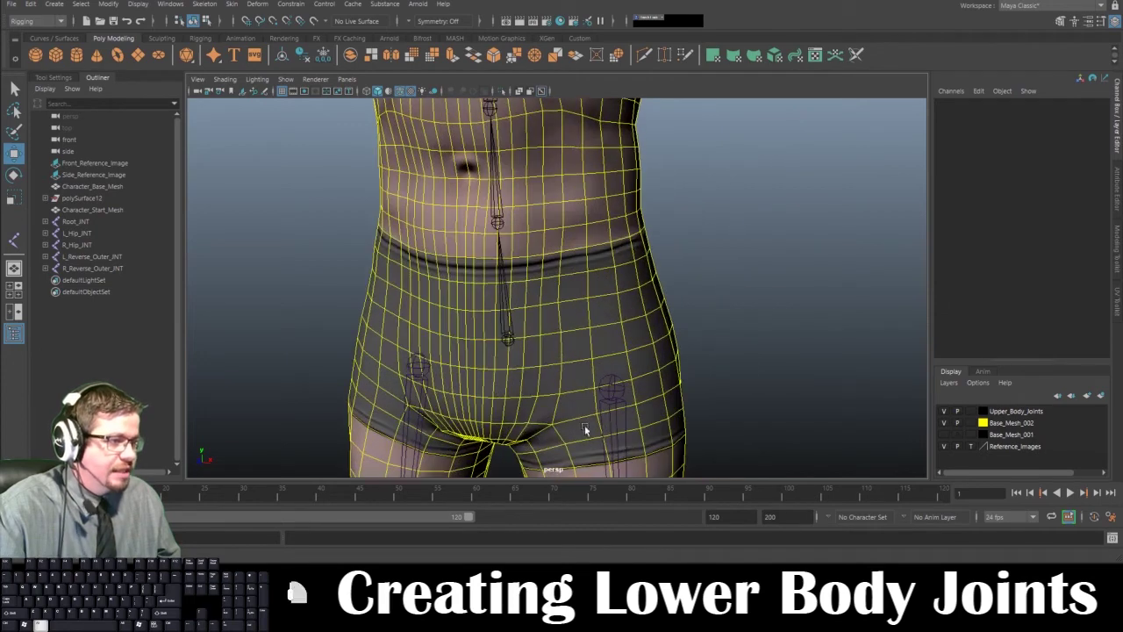
left_click(410, 376)
left_click(609, 383, "shift")
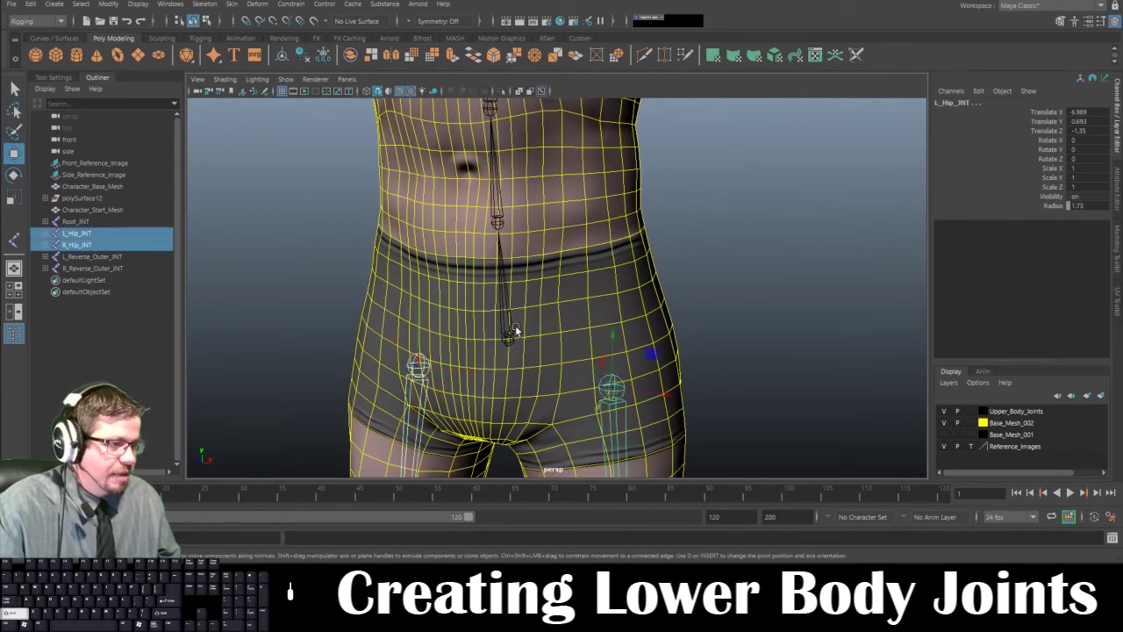
left_click(509, 339, "shift")
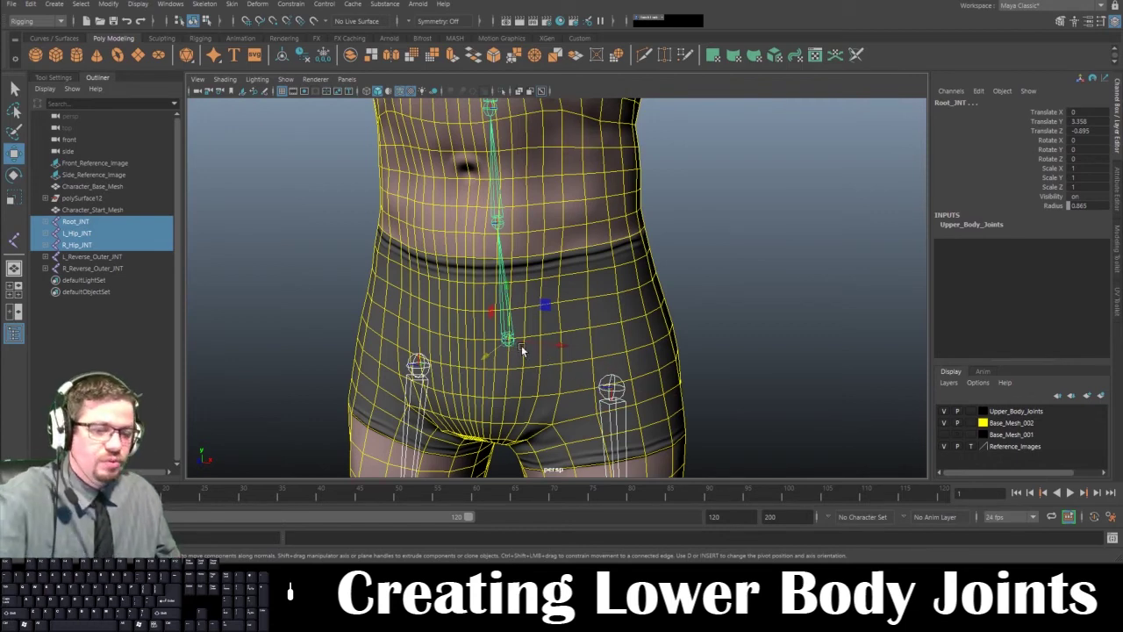
key("p")
left_click(759, 331)
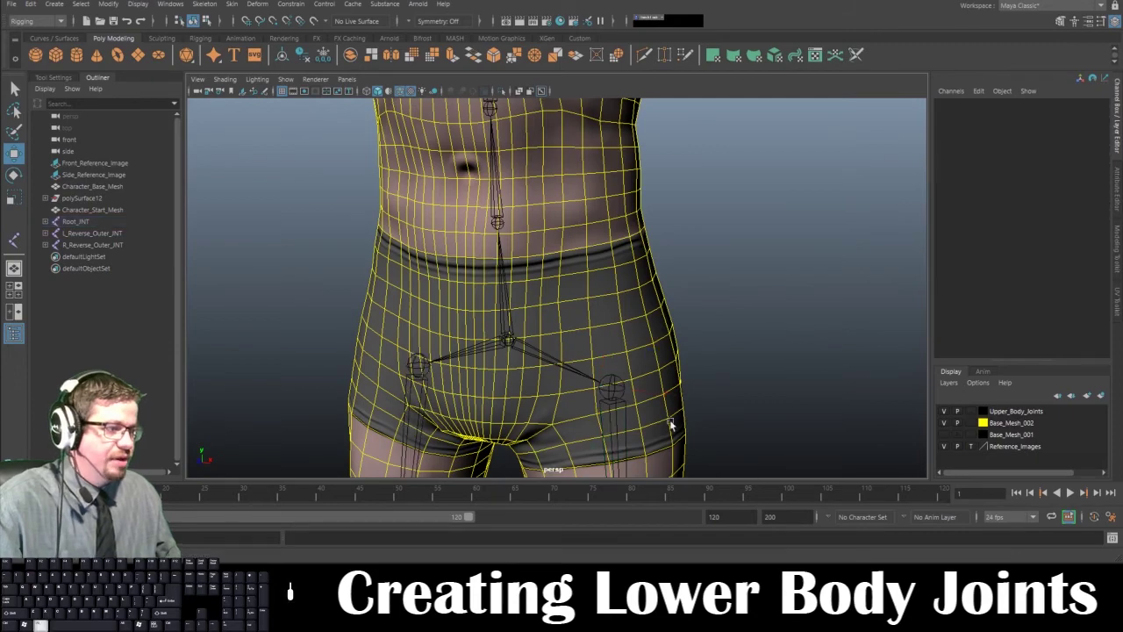
- Select Root_JNT to examine its hierarchy down the legs, and select the right foot's reverse chain by R_Reverse_Outer_JNT
key("a")
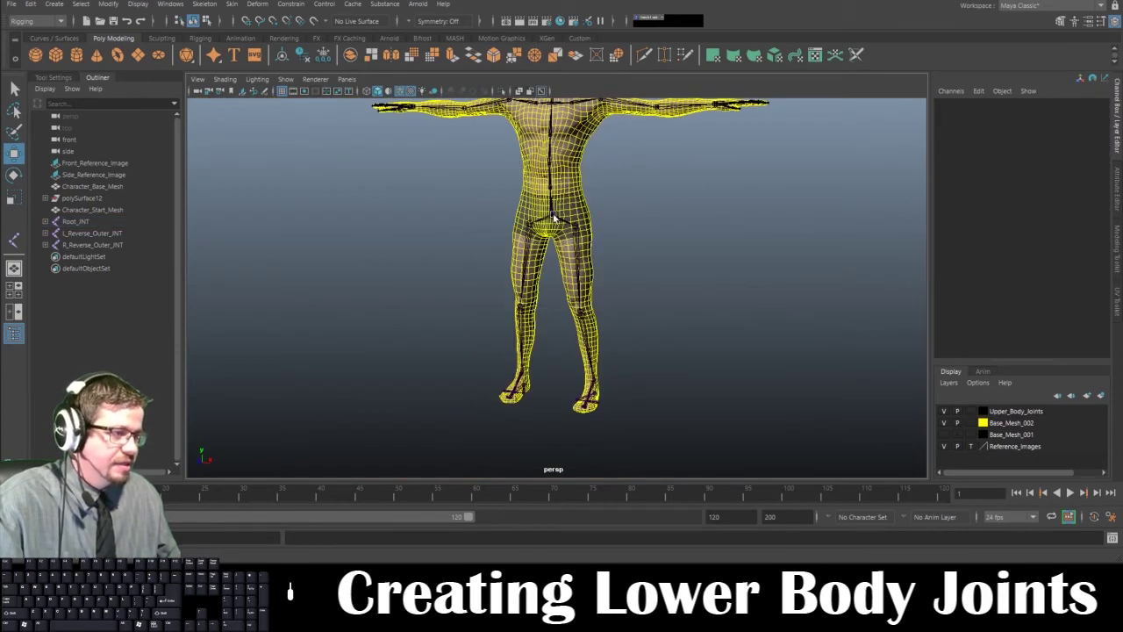
left_click(541, 212)
left_click_drag(541, 212, 496, 218, "alt")
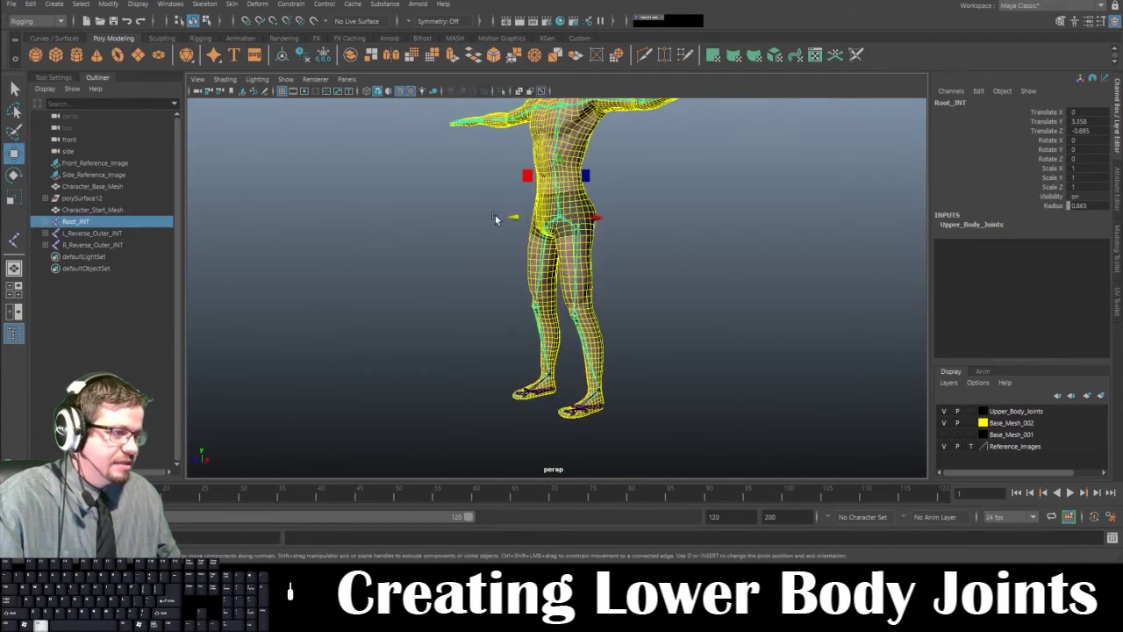
middle_click_drag(497, 219, 479, 123, "alt")
right_click_drag(479, 123, 527, 318, "alt")
left_click_drag(526, 319, 394, 325, "alt")
left_click(445, 368)
left_click(322, 386)
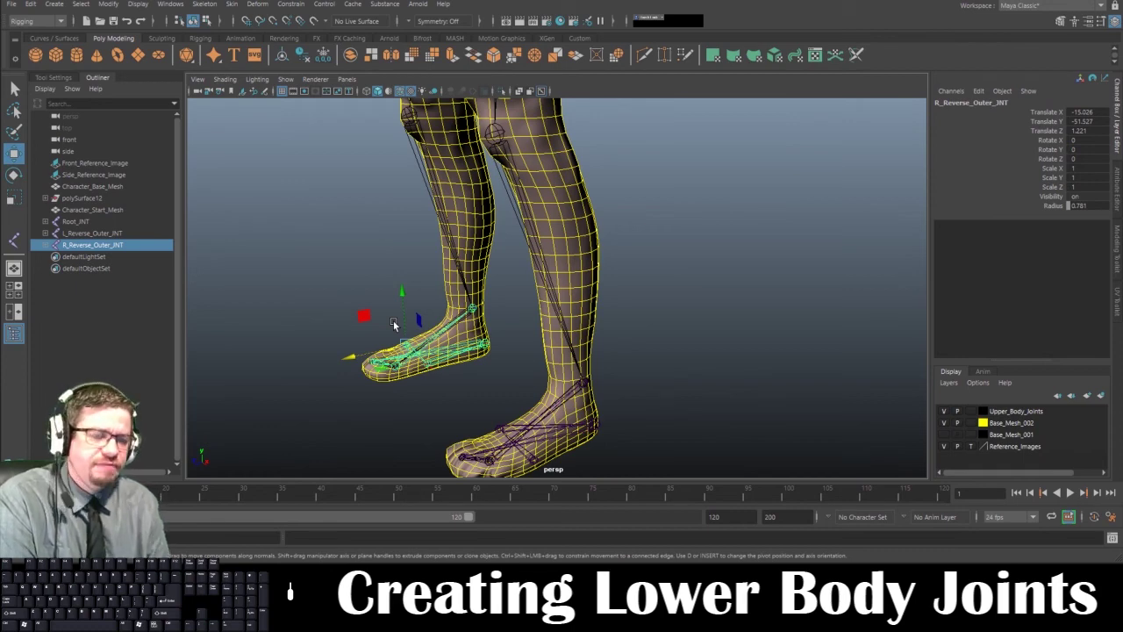
- Look over the whole character's skeleton from the feet to the head from several angles
right_click_drag(719, 327, 579, 361, "alt")
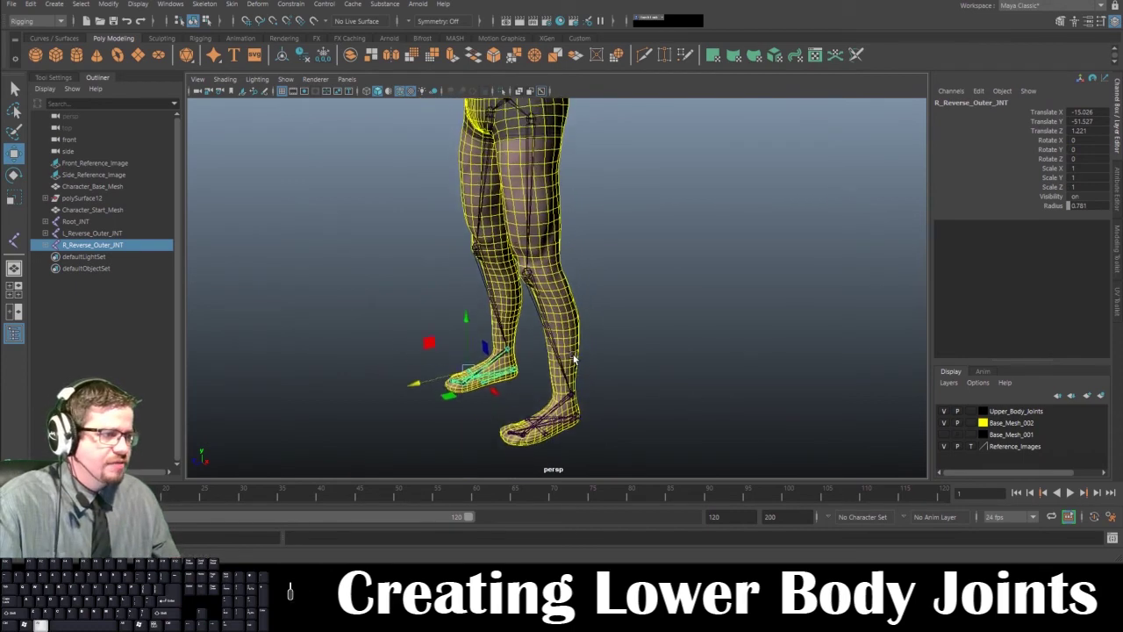
left_click_drag(573, 359, 534, 319, "alt")
right_click_drag(533, 319, 495, 281, "alt")
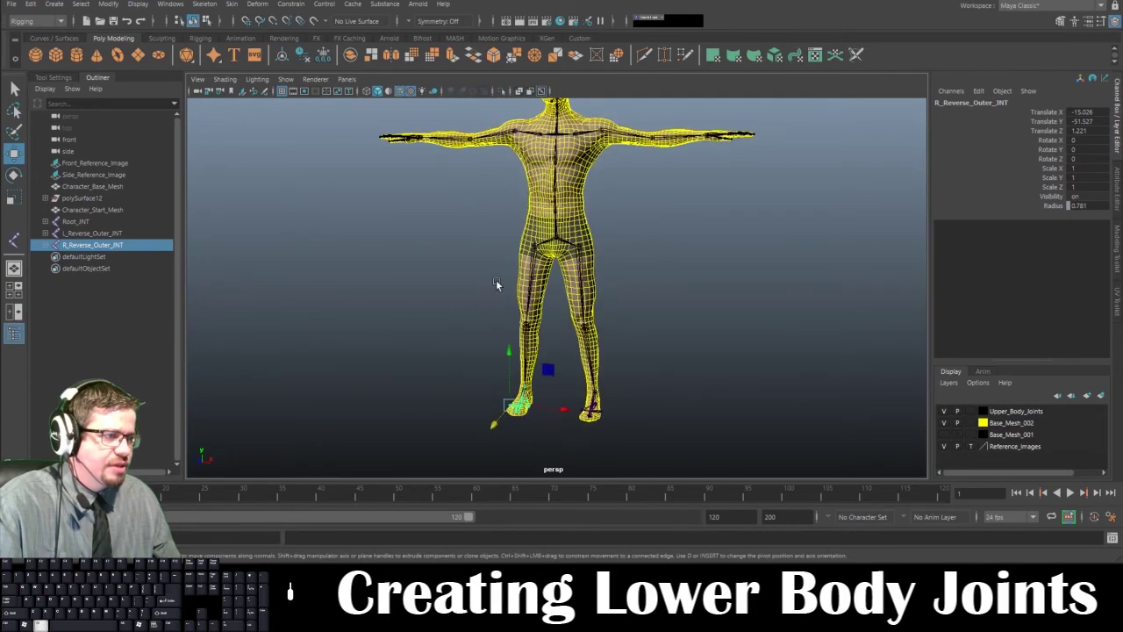
left_click_drag(496, 281, 450, 274, "alt")
middle_click_drag(450, 274, 448, 317, "alt")
right_click_drag(448, 317, 427, 292, "alt")
left_click_drag(427, 295, 450, 295, "alt")
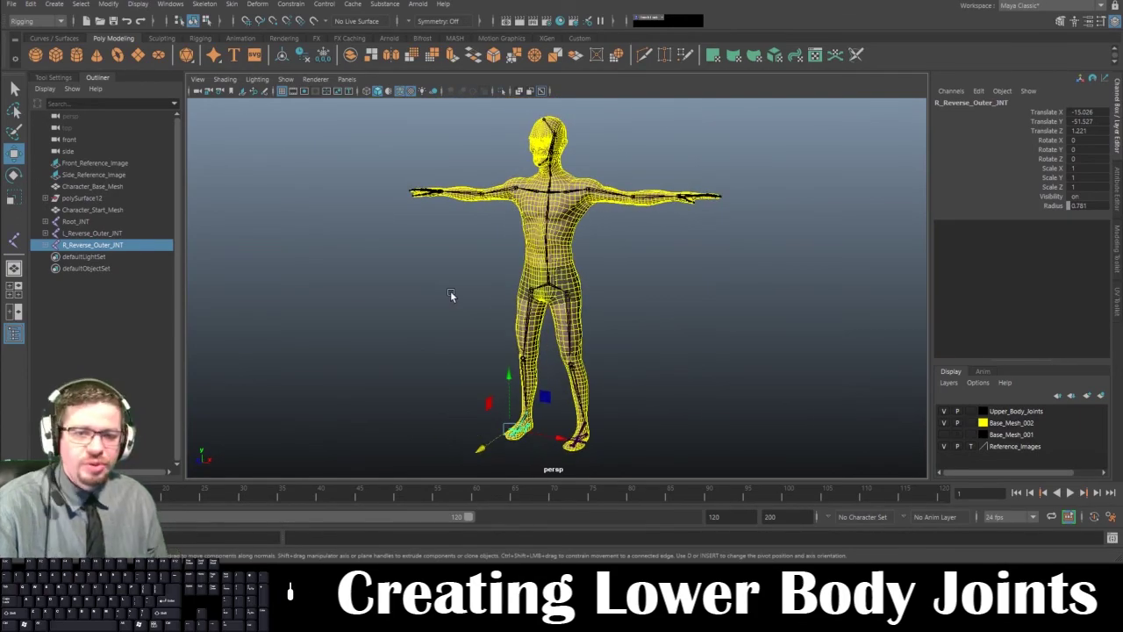